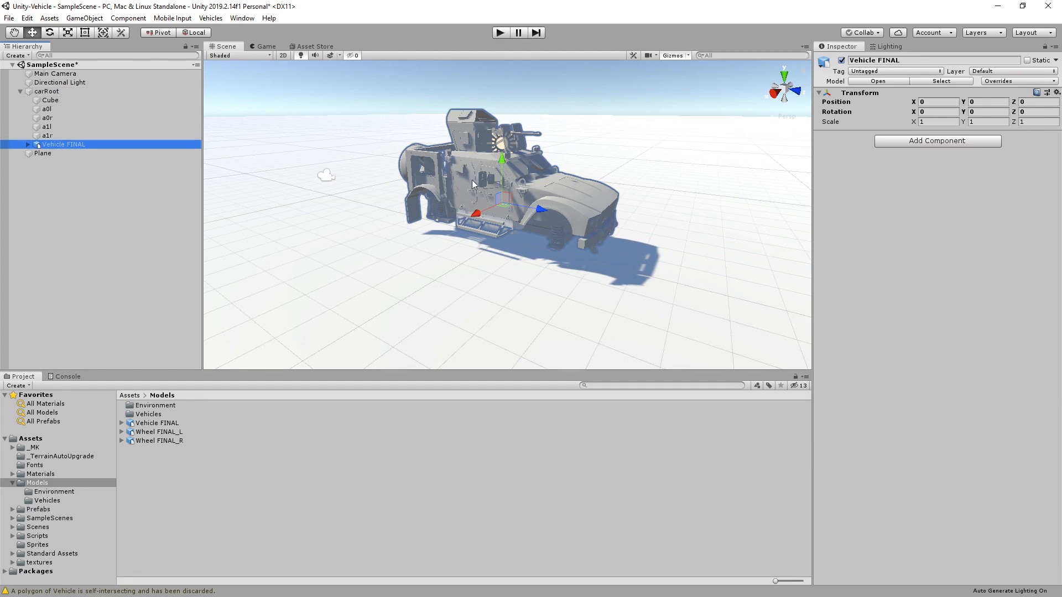
Inspect the Vehicle FINAL body from several sides to check how it sits around the placeholder cube
alt+drag(472, 184, 713, 232)
scroll(521, 227, up, 3)
click(672, 105)
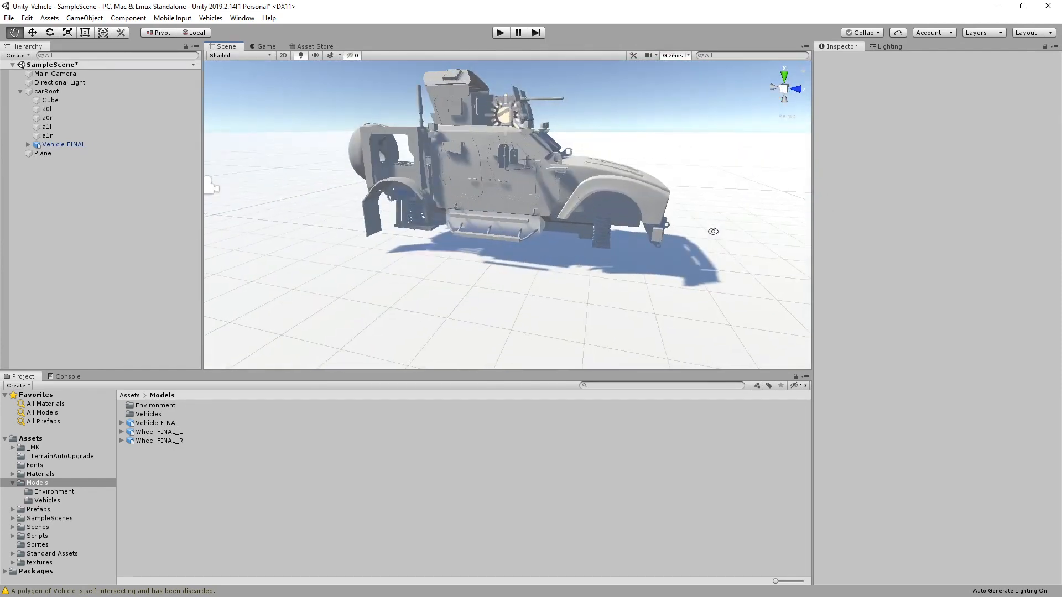
alt+drag(446, 278, 507, 212)
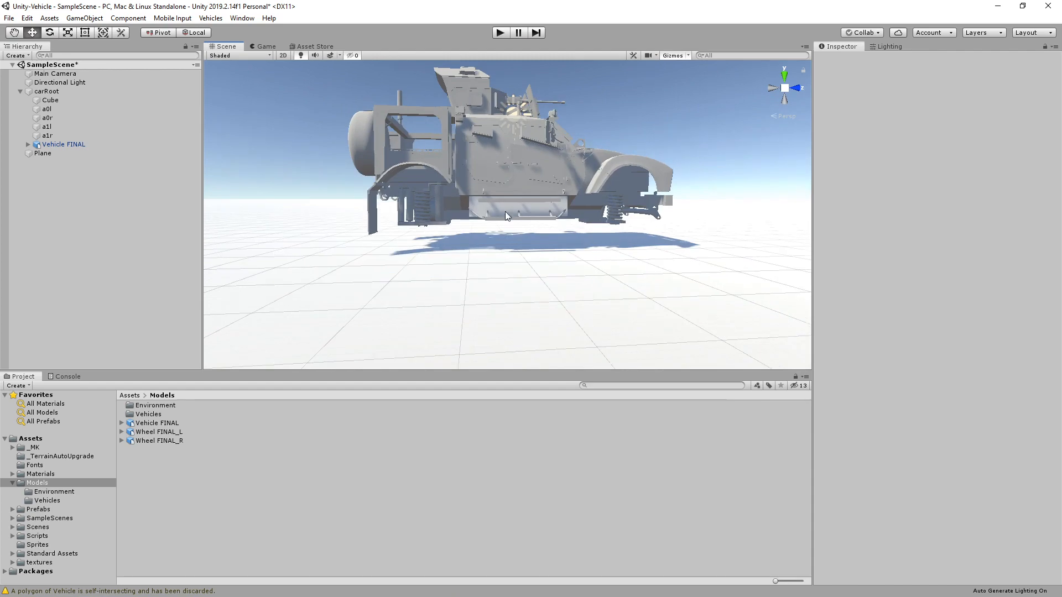
alt+drag(584, 244, 497, 282)
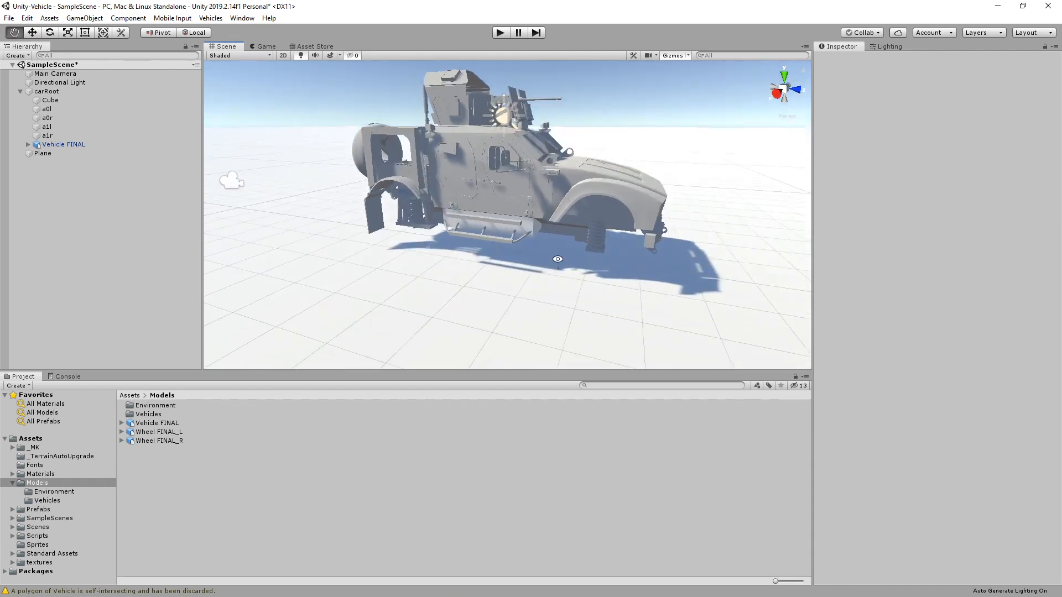
alt+drag(559, 260, 614, 221)
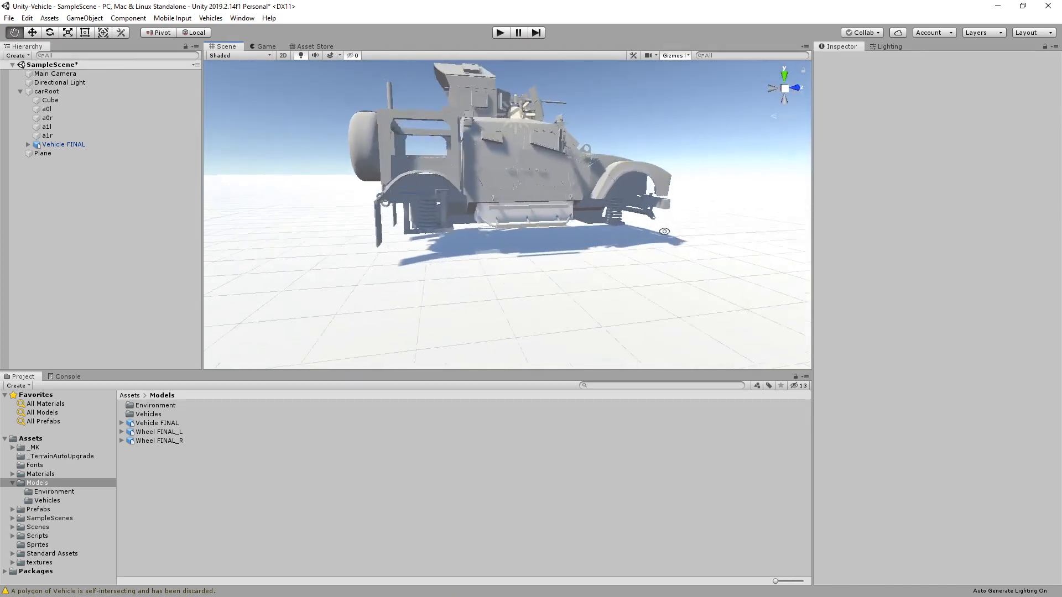
alt+right_drag(614, 221, 493, 244)
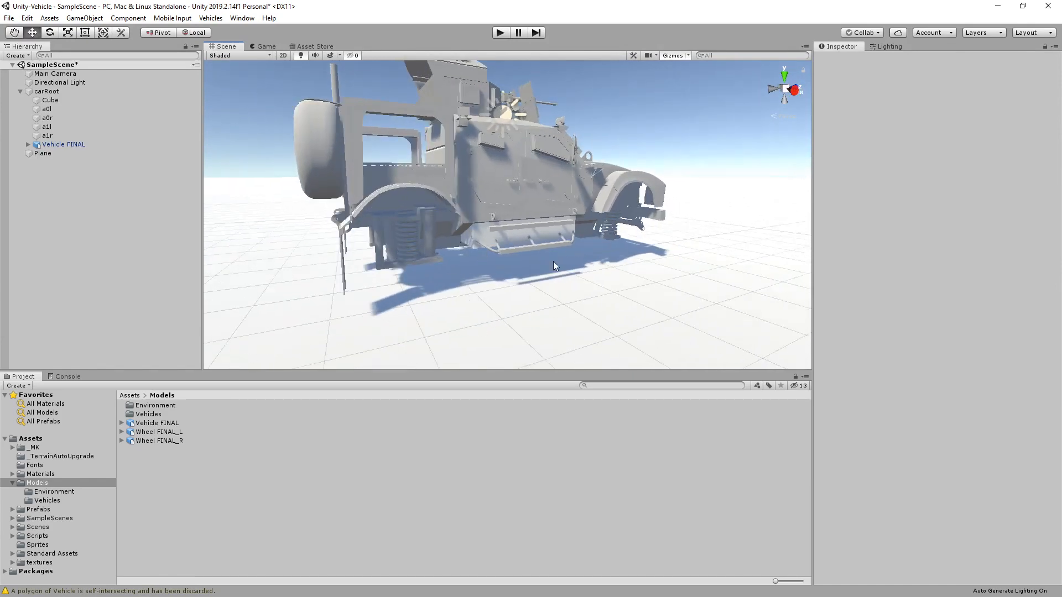
Deactivate the placeholder Cube under carRoot so only the Vehicle FINAL body is shown
click(60, 101)
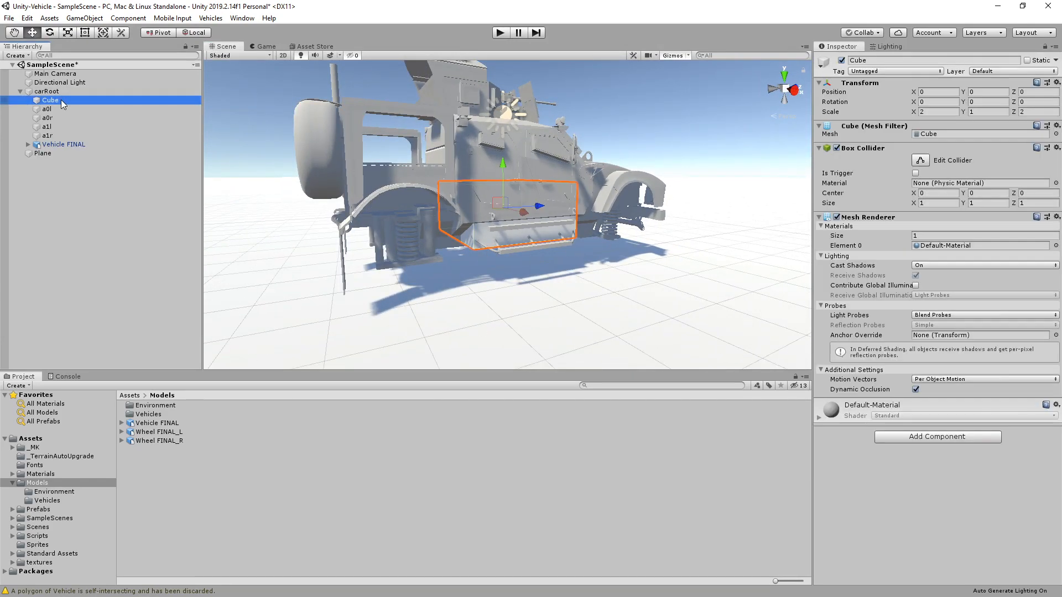
click(842, 60)
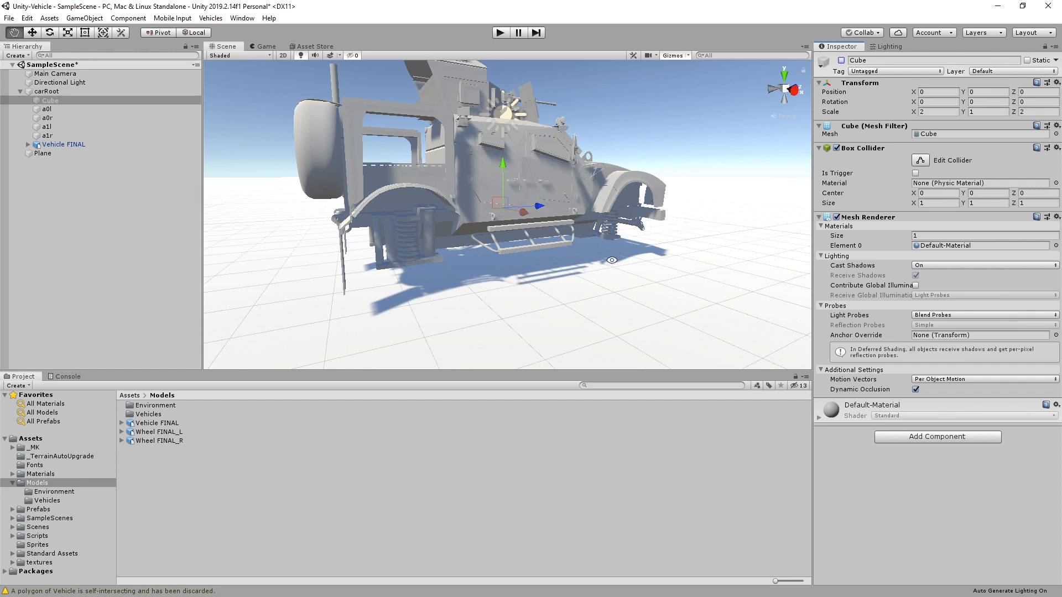
alt+drag(523, 242, 486, 268)
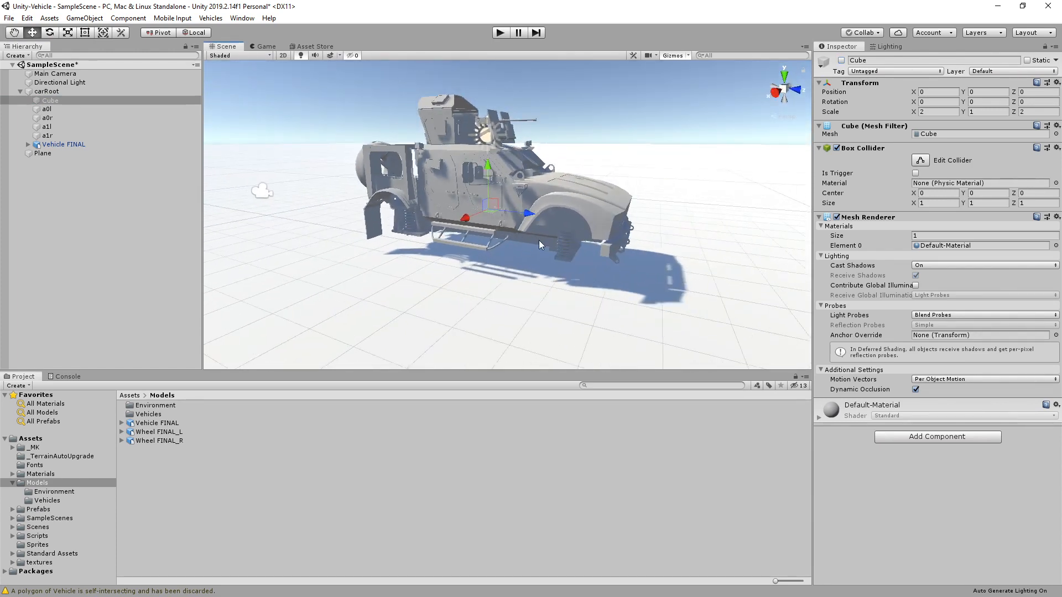
alt+drag(540, 244, 481, 175)
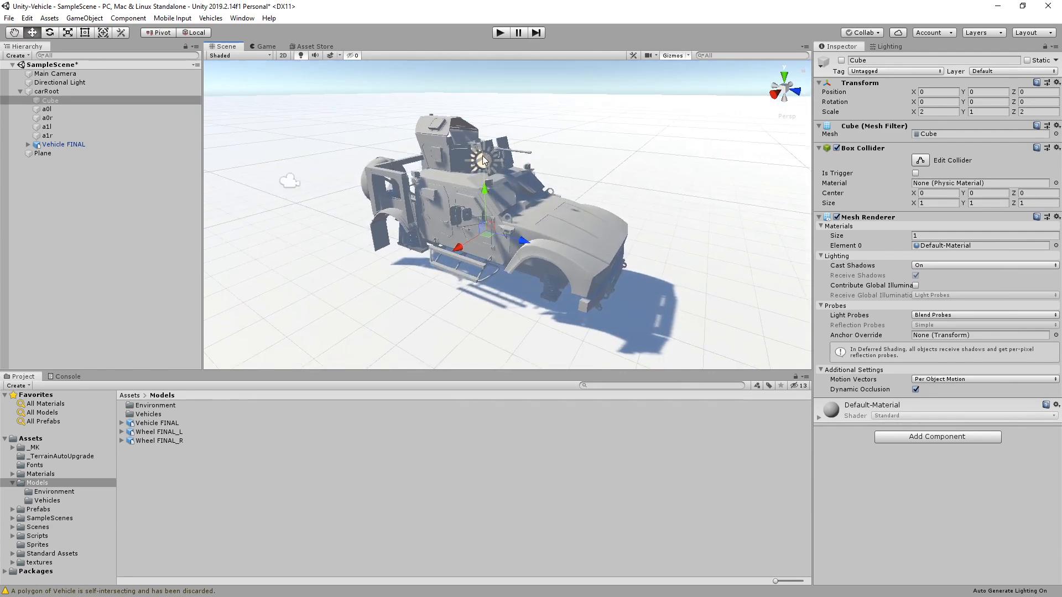
Switch the transform handles to global orientation and raise the Directional Light above the vehicle to Y 6.38
click(62, 83)
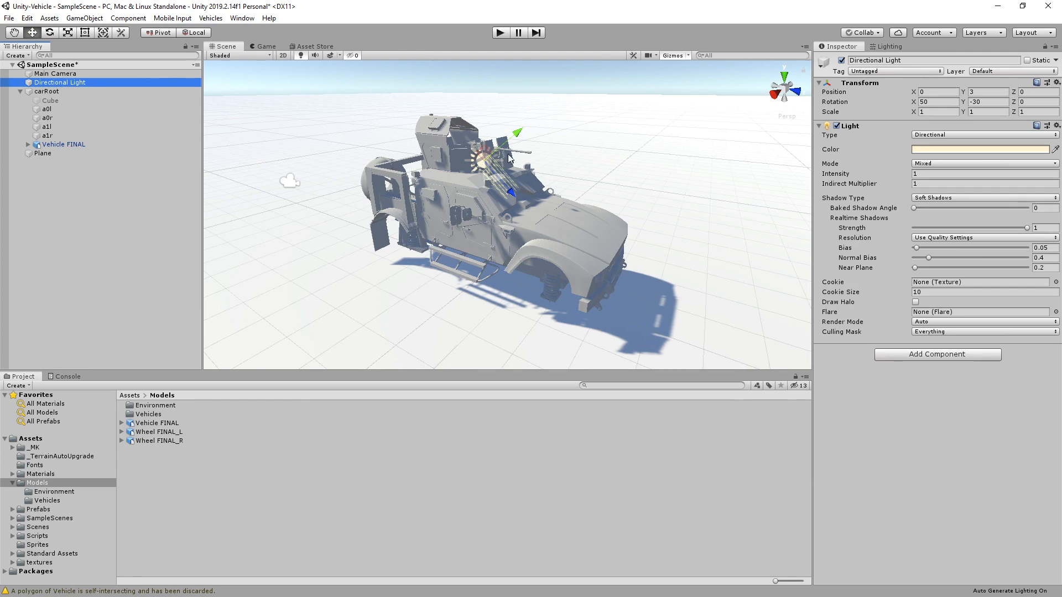
alt+drag(624, 174, 624, 210)
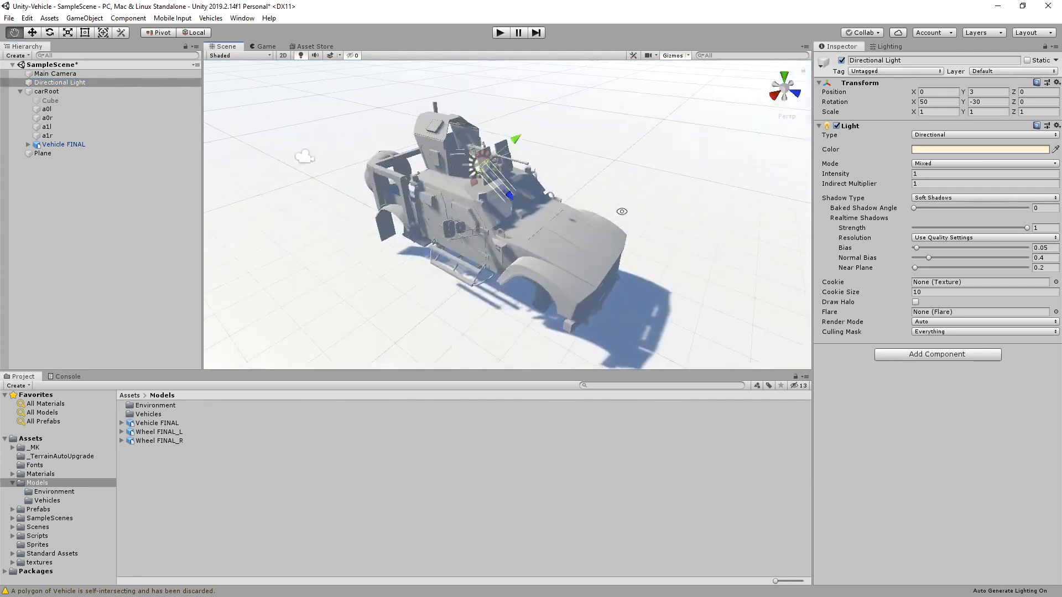
click(195, 32)
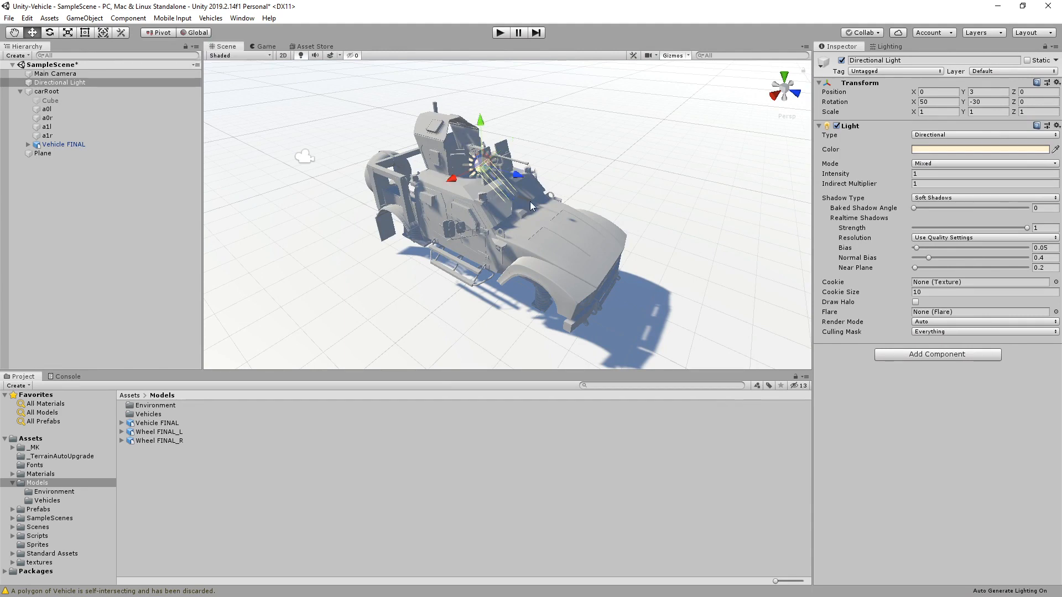
alt+drag(530, 206, 489, 178)
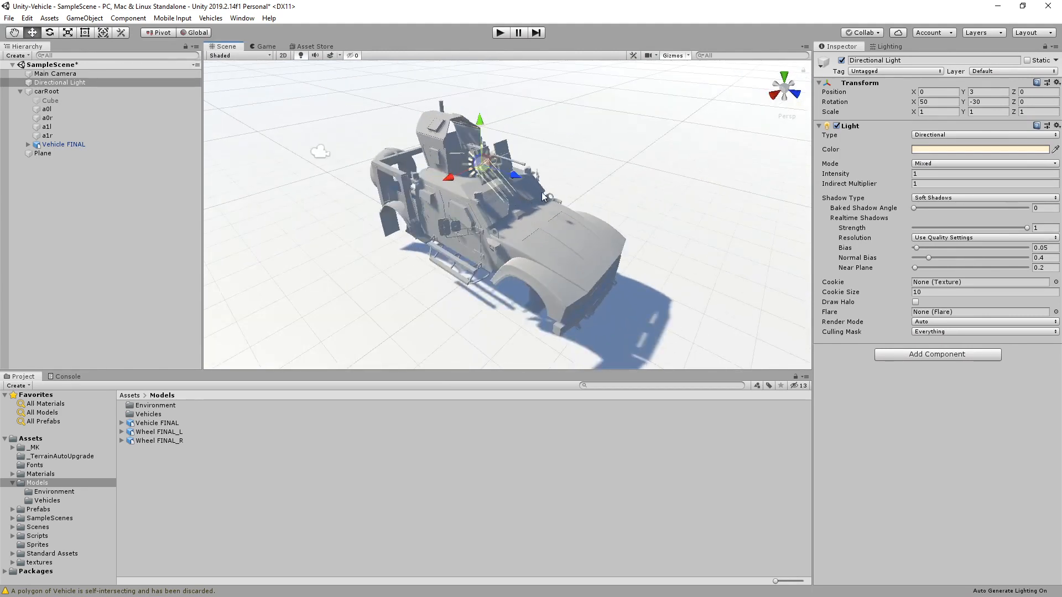
alt+drag(469, 233, 537, 183)
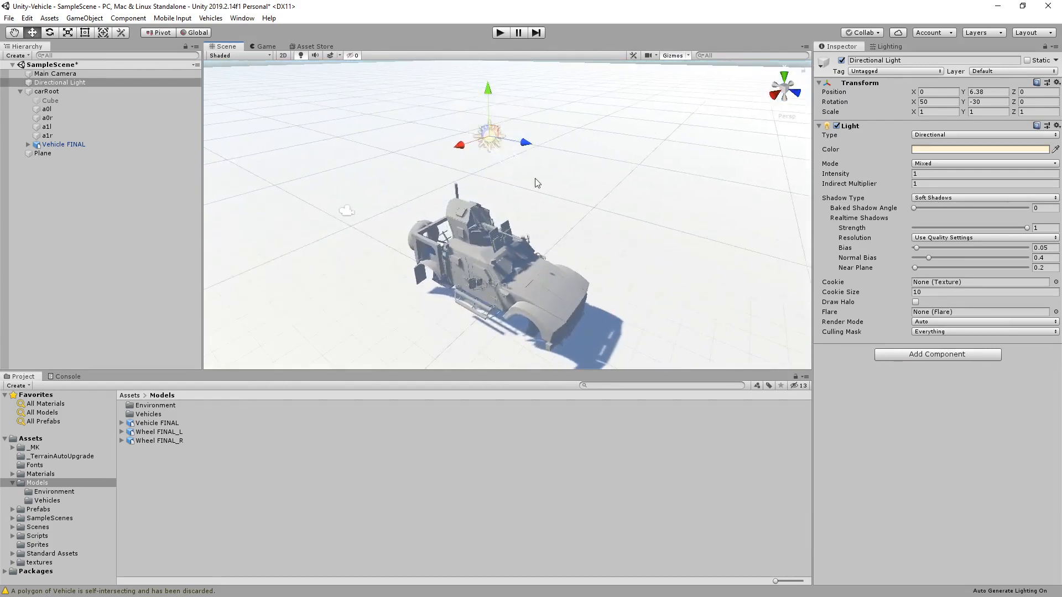
alt+drag(519, 252, 442, 128)
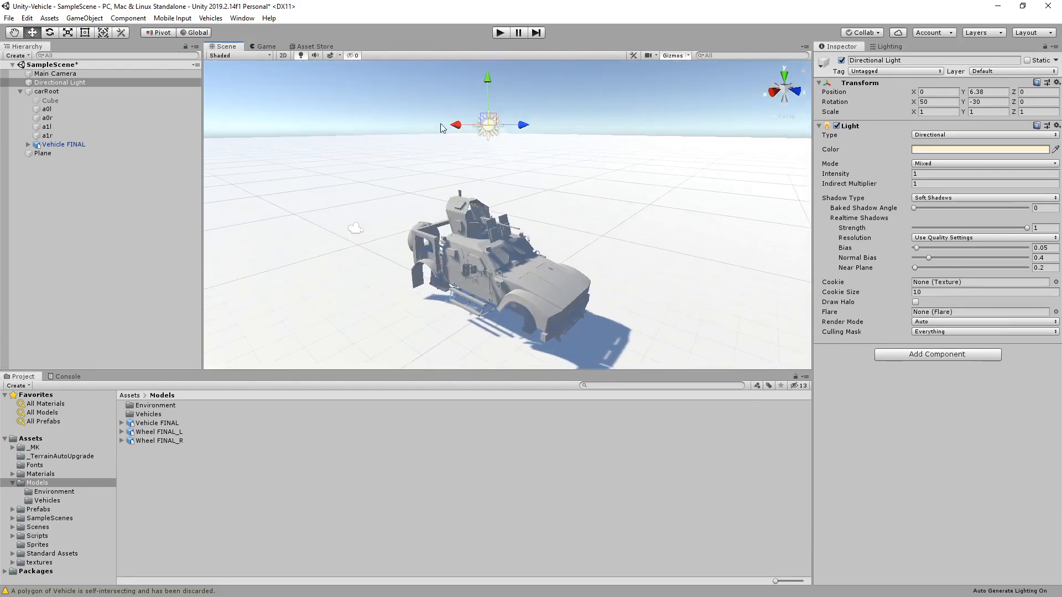
Rotate the Directional Light around Y to about -84 degrees and shift it sideways to X 3.87
click(48, 33)
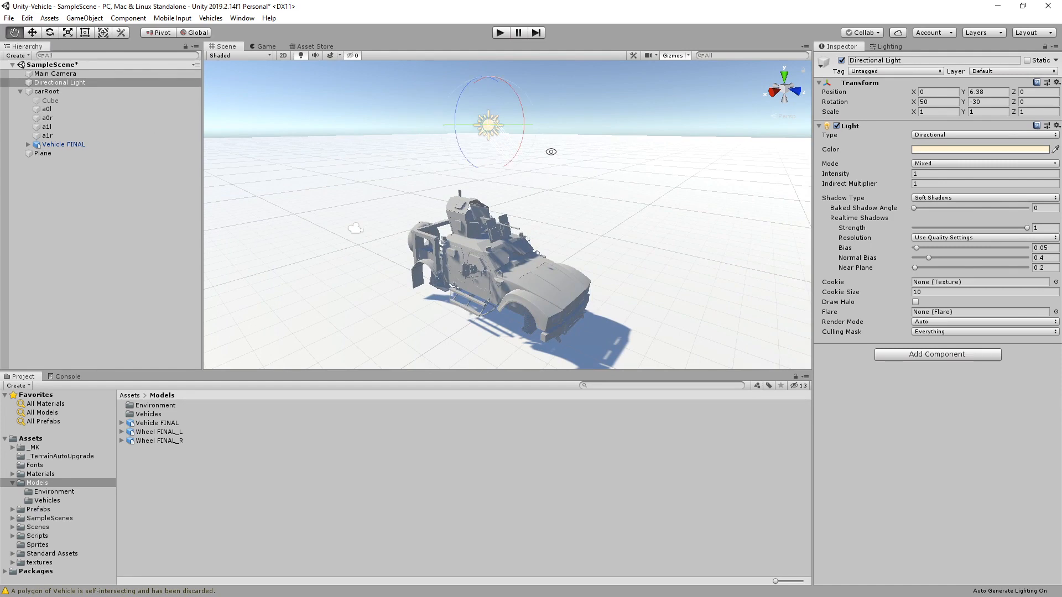
alt+drag(544, 166, 552, 229)
scroll(560, 256, down, 4)
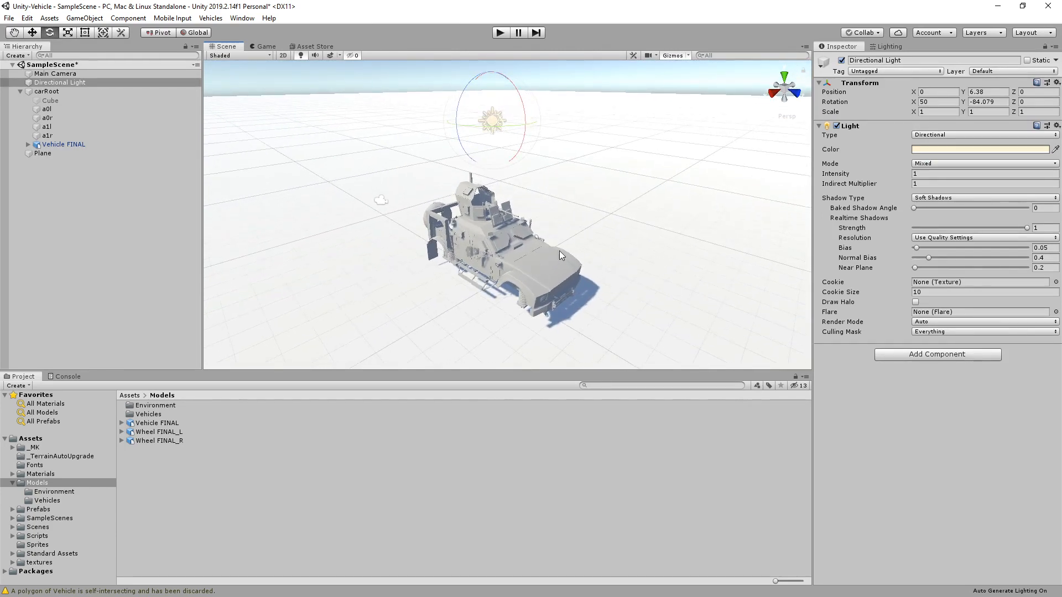
click(33, 34)
drag(457, 129, 538, 248)
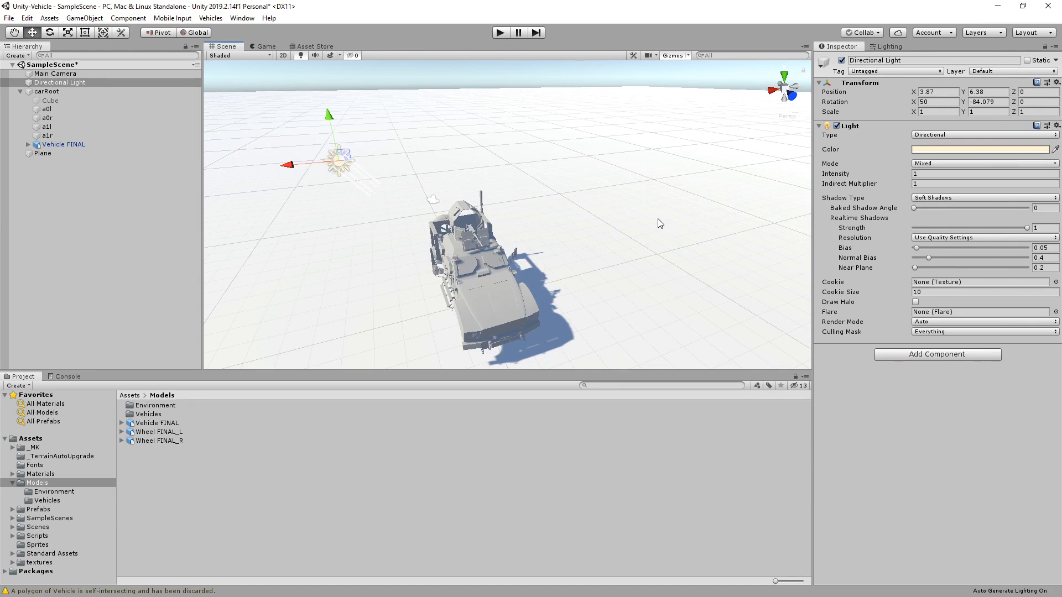
Duplicate the Directional Light and move the copy to the vehicle's opposite side at X -5.24
key(ctrl+d)
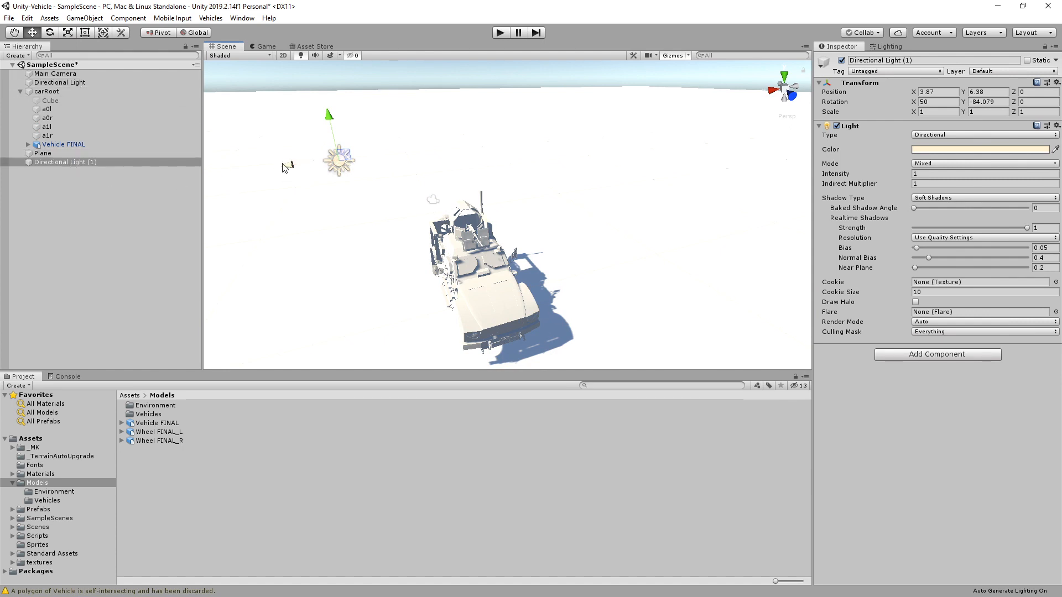
drag(291, 167, 630, 176)
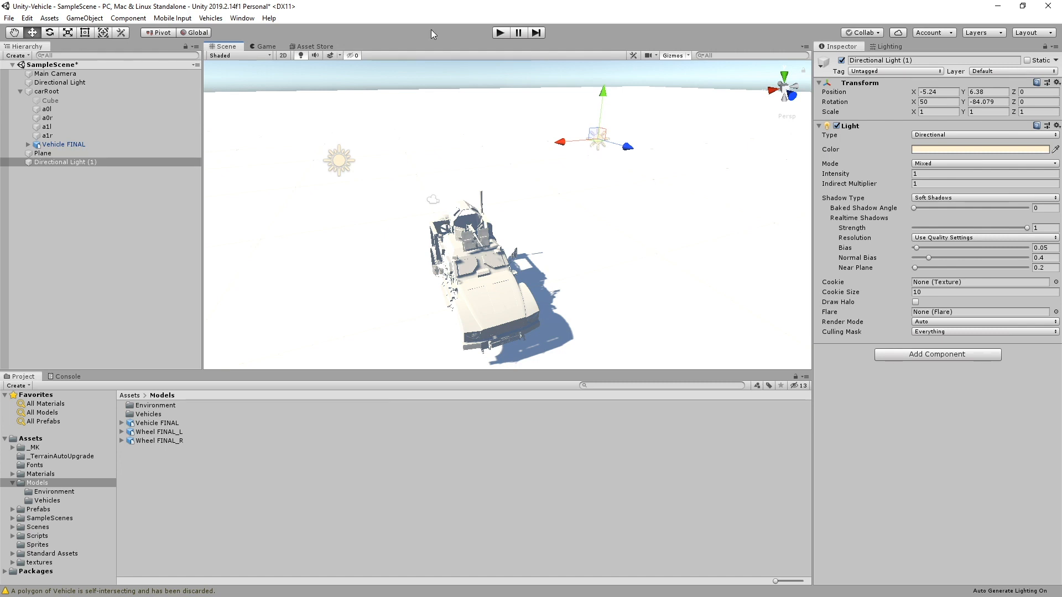
Rotate the duplicated light around Y to about 71 degrees so it shines from the opposite side
key(e)
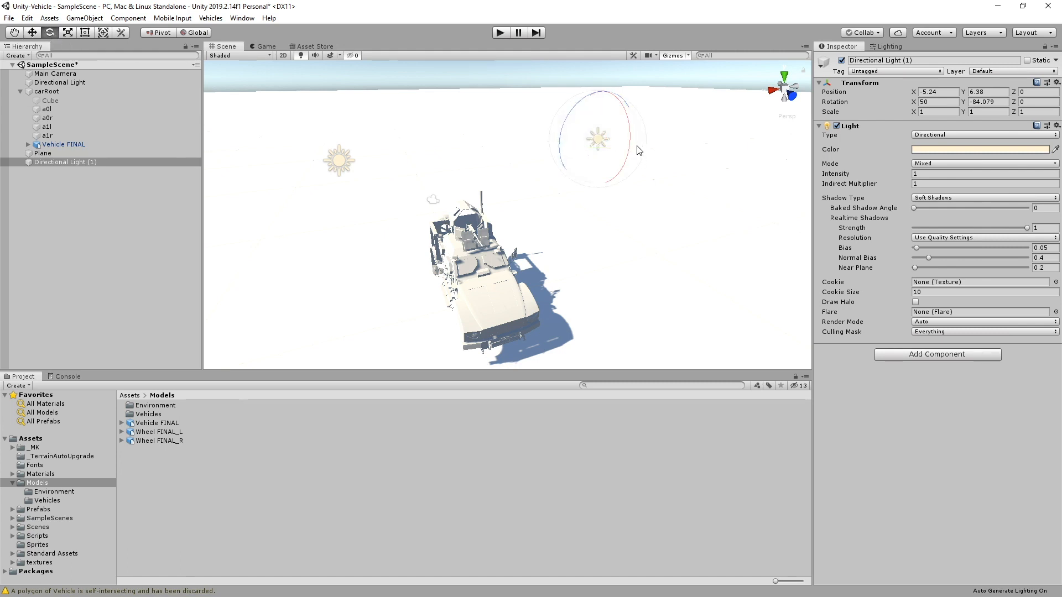
drag(639, 150, 493, 166)
alt+drag(562, 230, 524, 325)
alt+drag(605, 279, 603, 209)
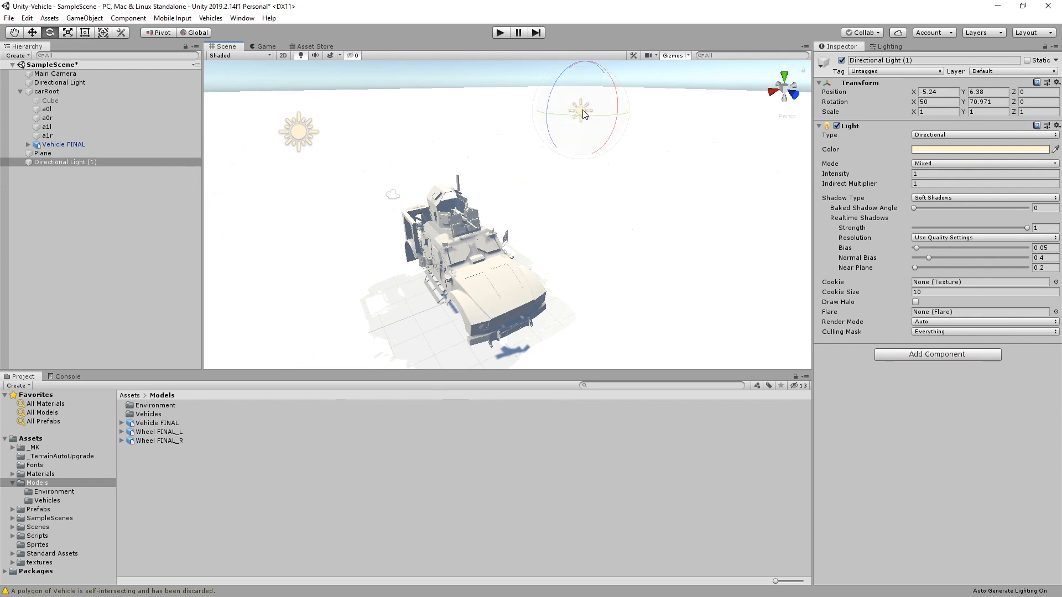
Set the duplicated light's intensity to 0.4 and check the lighting on the vehicle's other side
click(924, 175)
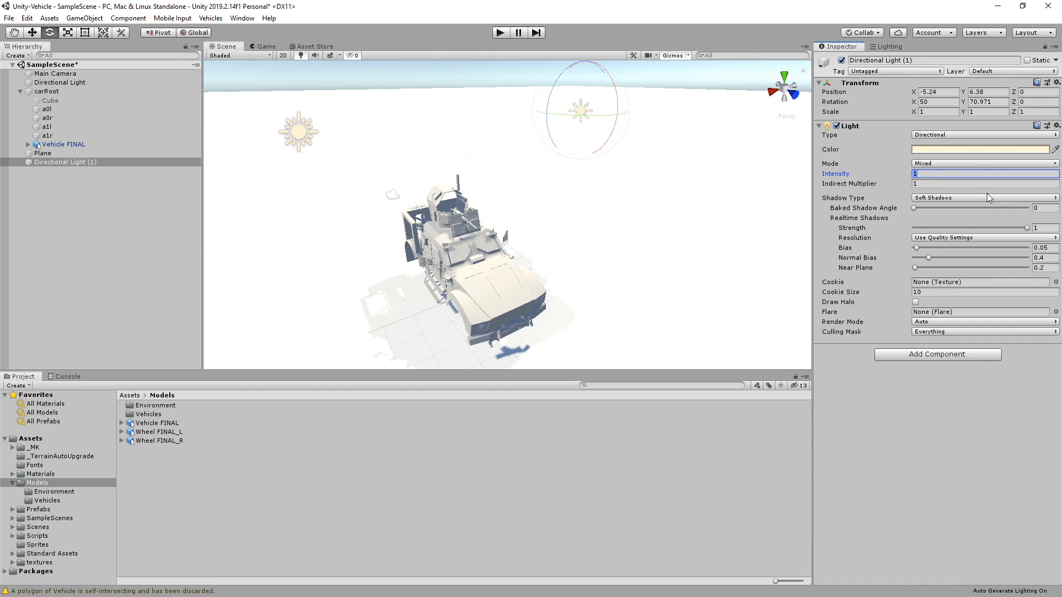
text(0.4)
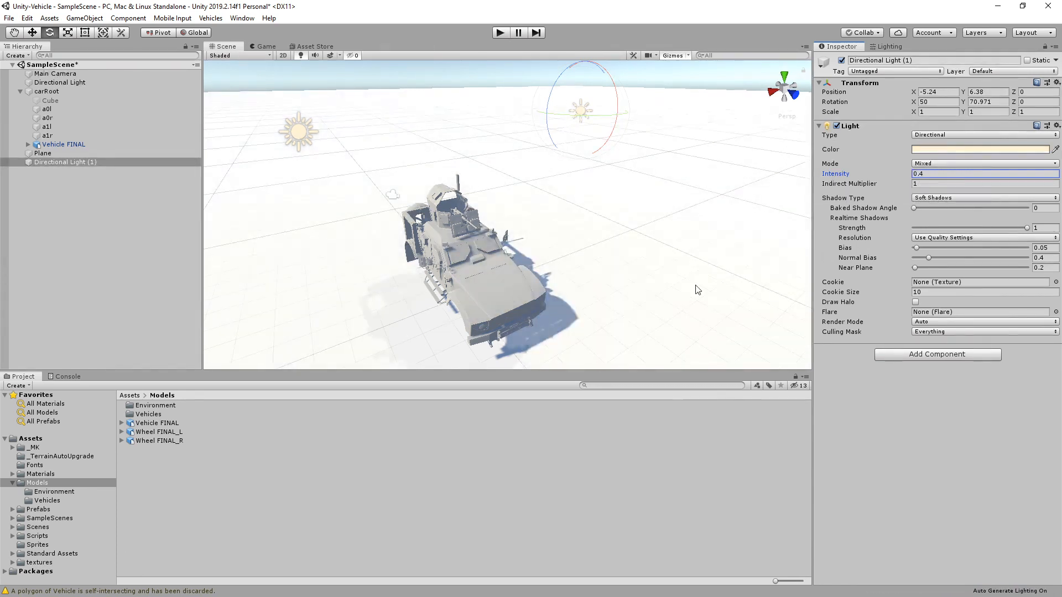
alt+drag(608, 254, 406, 206)
middle_drag(479, 234, 552, 254)
scroll(573, 252, up, 3)
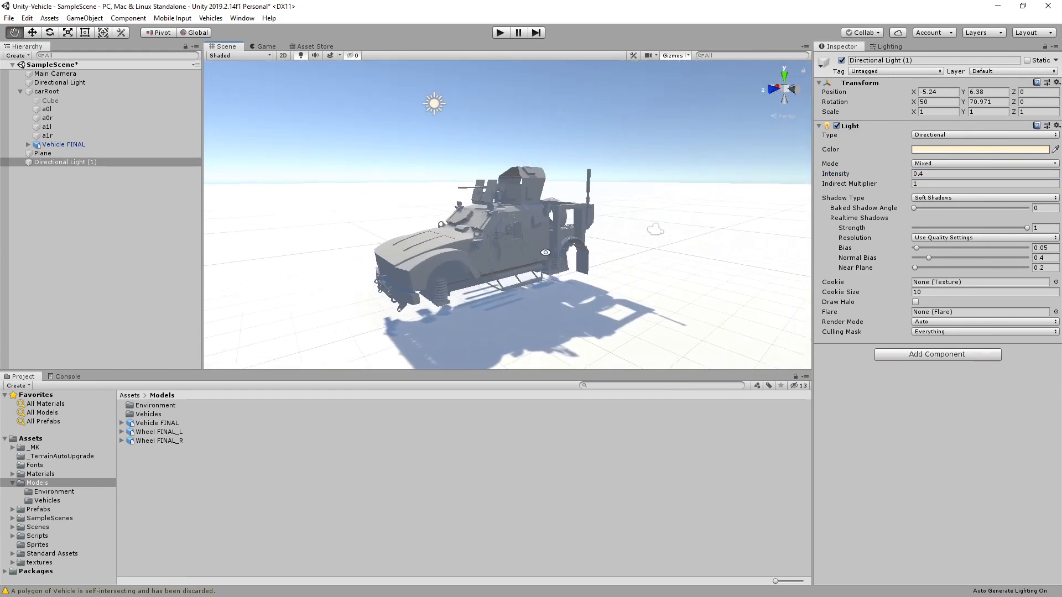
Set the duplicated light's intensity to 0.5 and check the vehicle's shading and shadows
click(960, 175)
text(0.5)
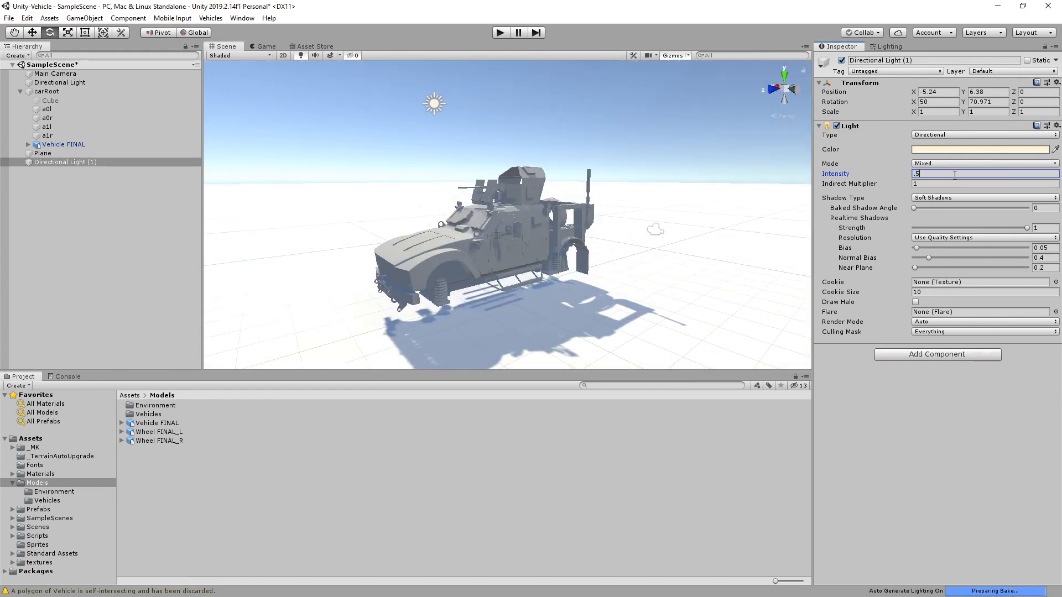
key(alt)
alt+drag(470, 265, 545, 272)
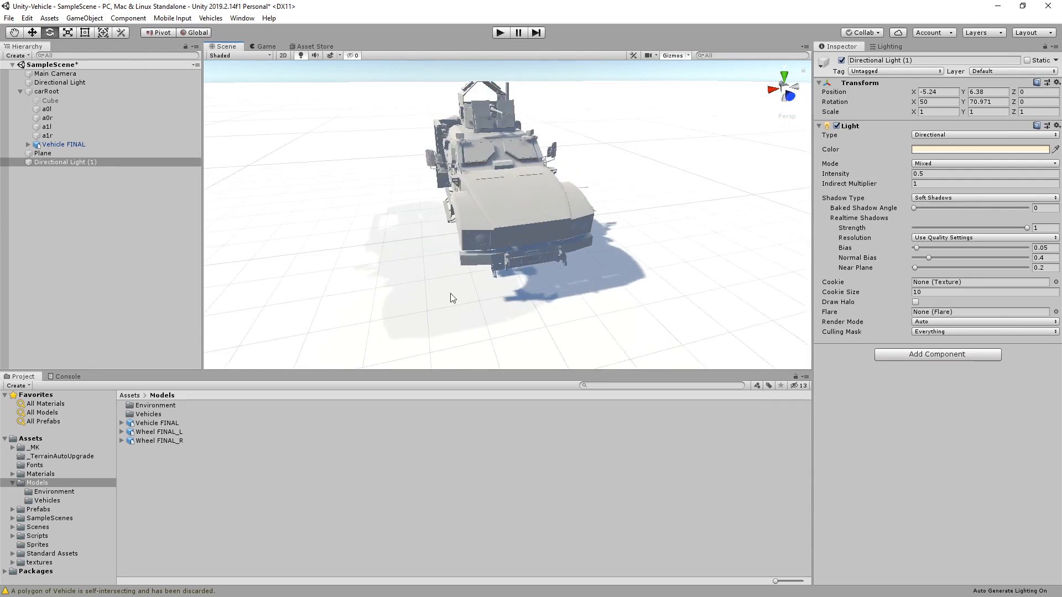
alt+drag(451, 298, 678, 294)
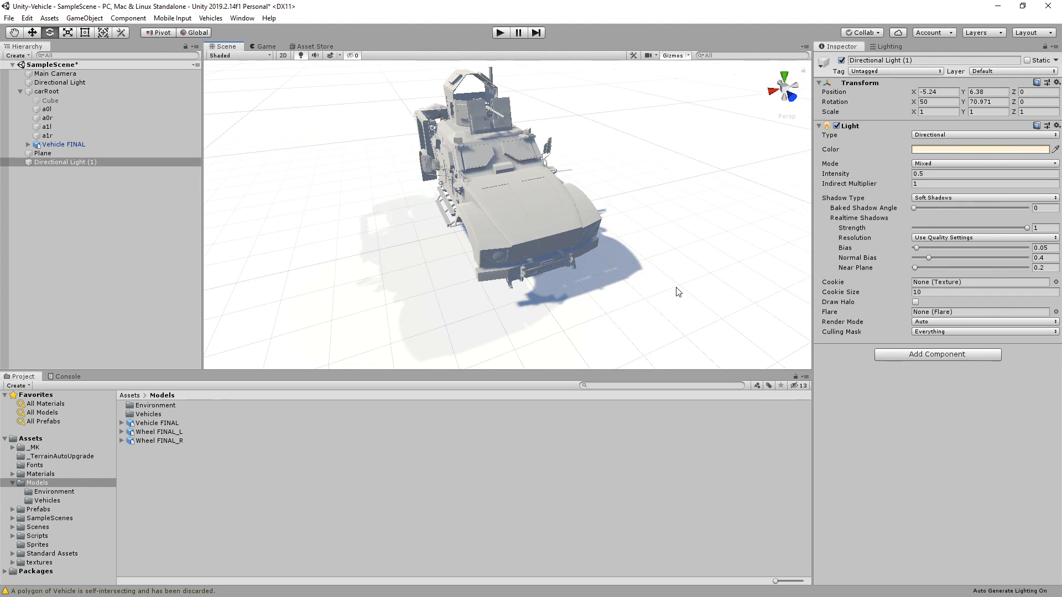
Set the duplicated light's shadow type to No Shadows and check the vehicle from both sides
scroll(669, 272, down, 3)
middle_drag(670, 199, 673, 267)
scroll(673, 266, down, 3)
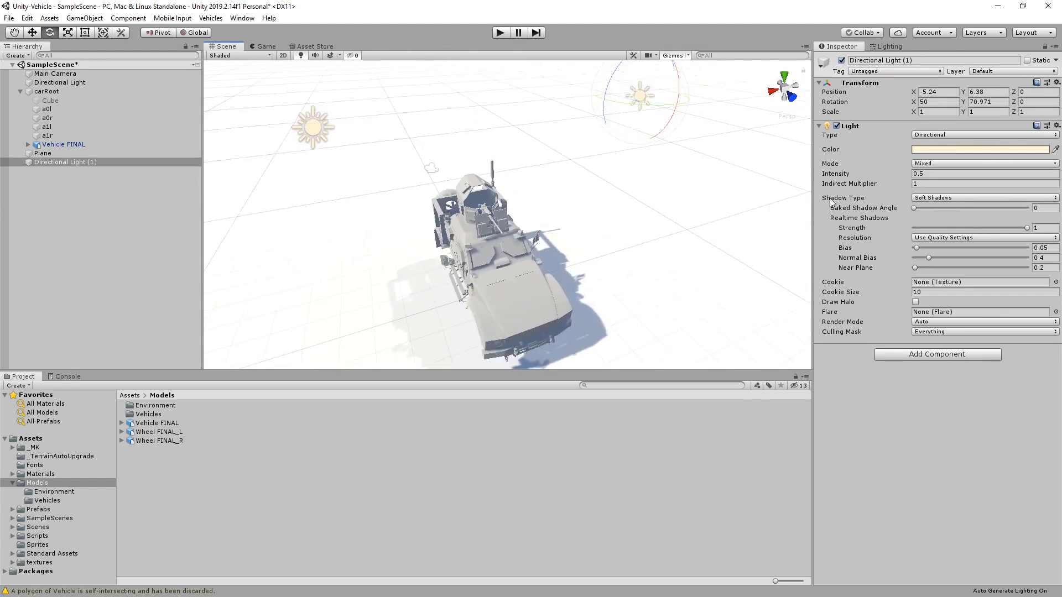
click(955, 198)
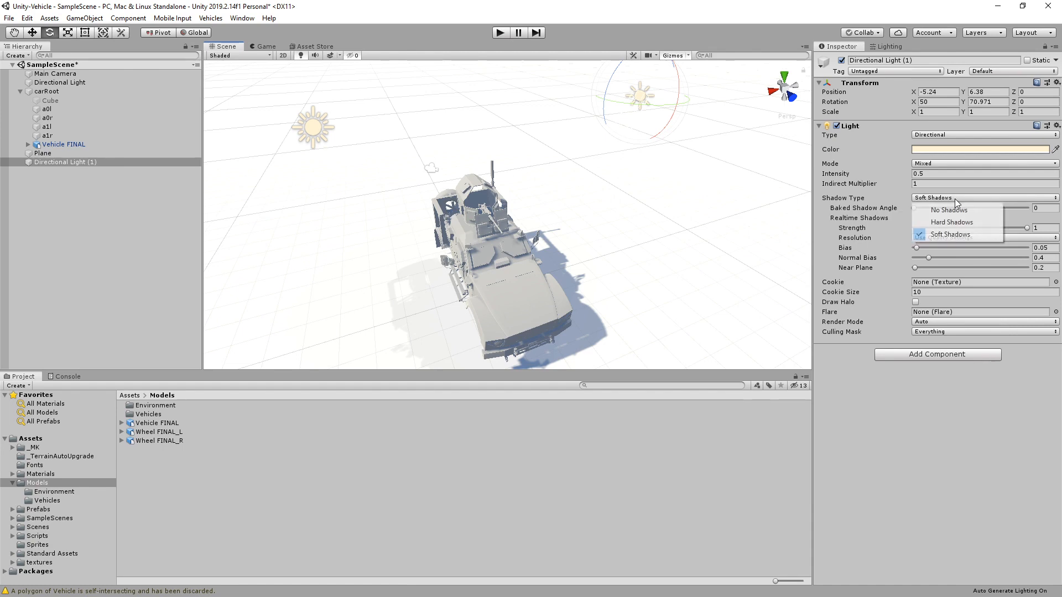
click(966, 210)
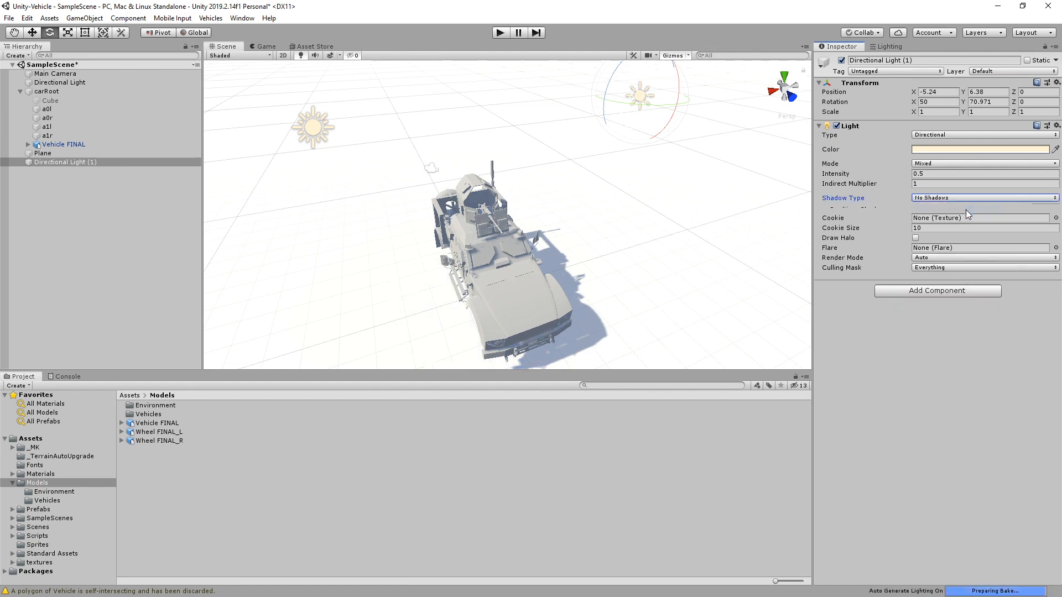
alt+drag(706, 301, 622, 276)
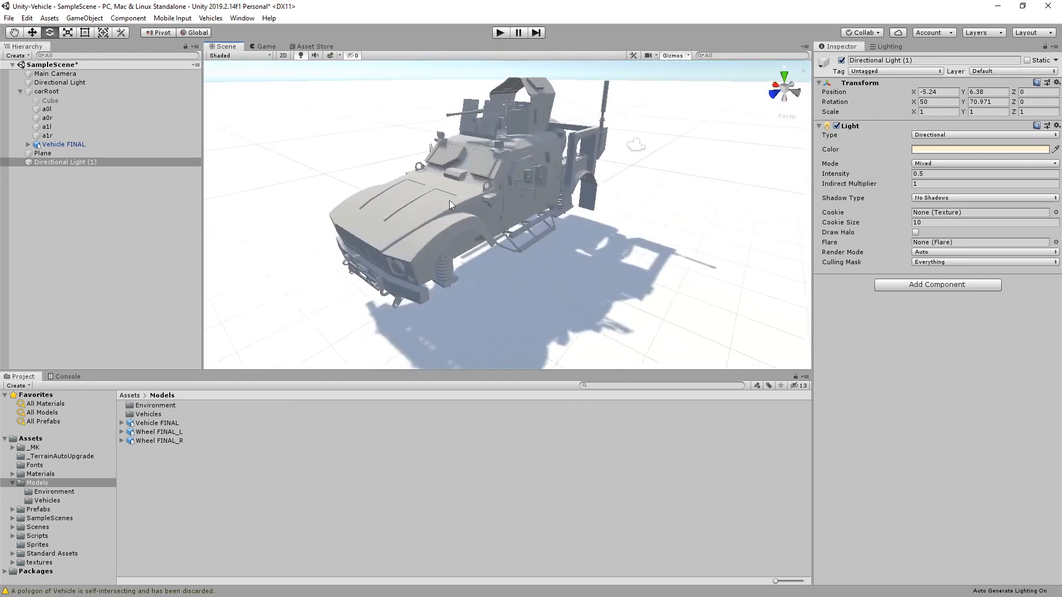
alt+drag(495, 243, 447, 206)
scroll(510, 224, down, 4)
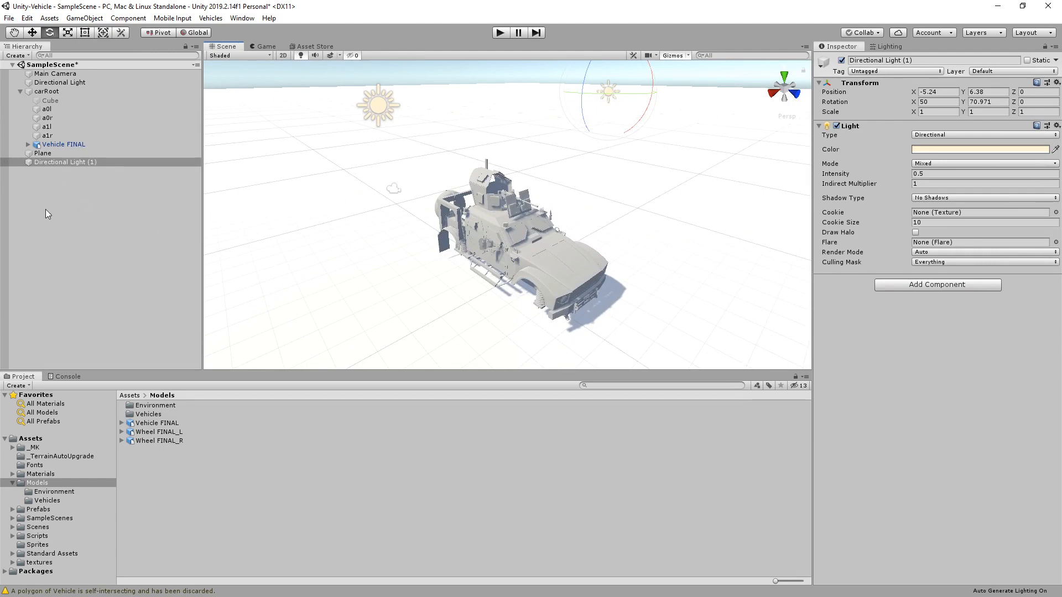
Create an empty object at the scene's root level and name it Lights
click(67, 235)
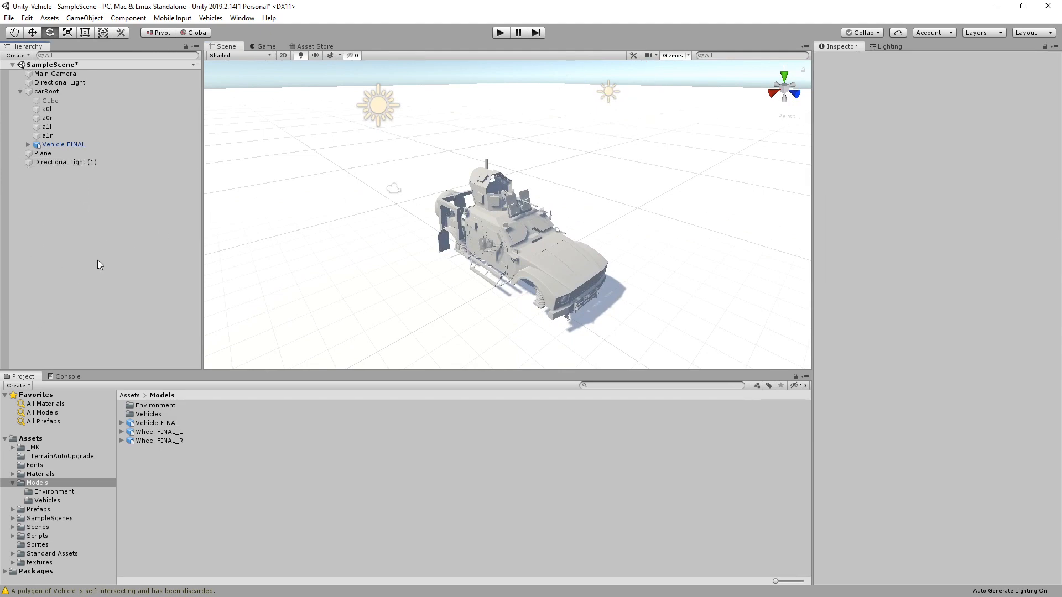
right_click(88, 220)
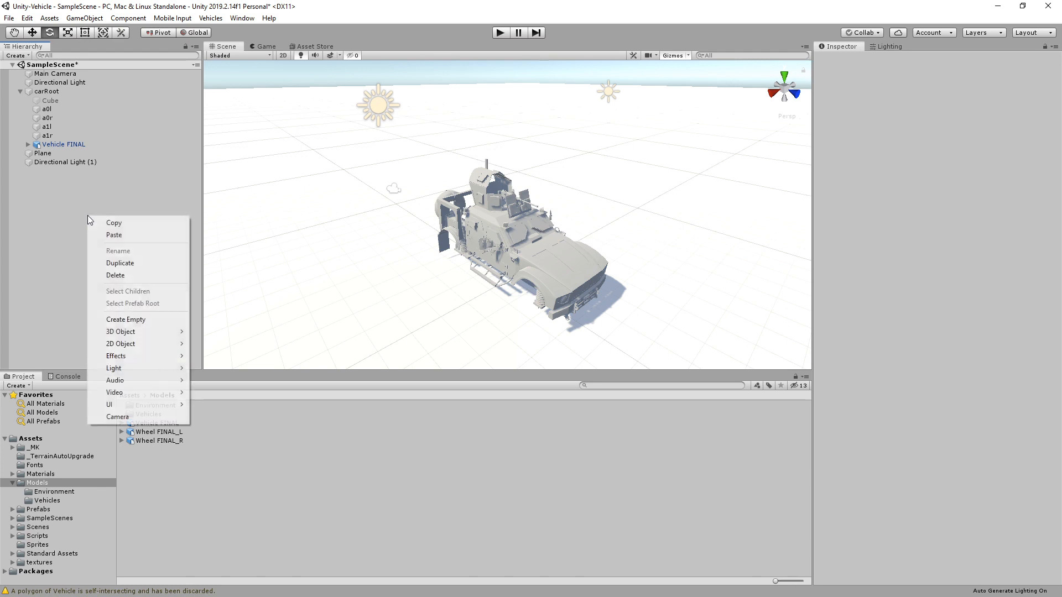
click(139, 319)
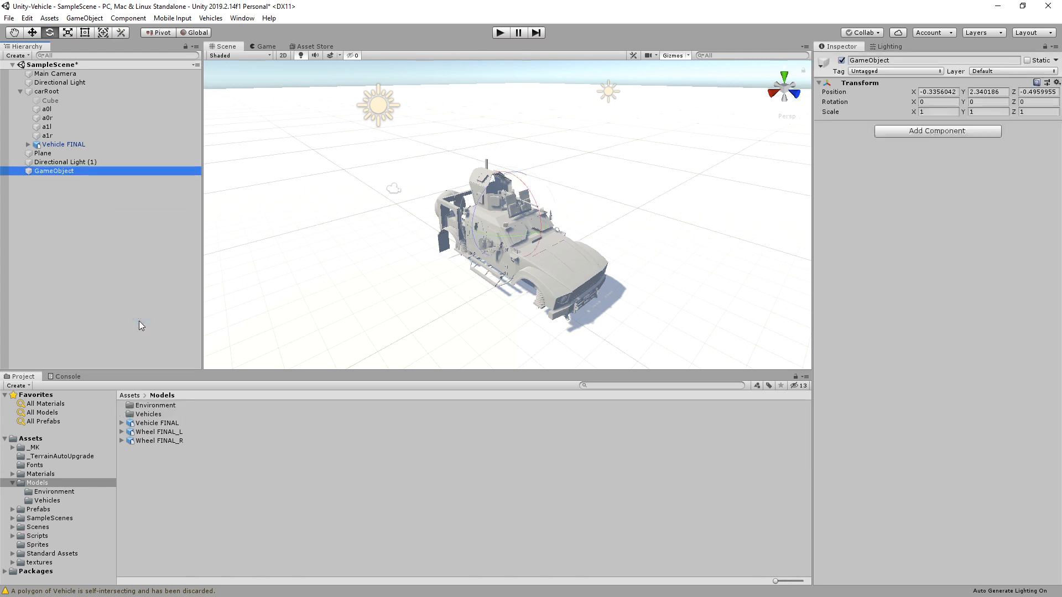
click(53, 171)
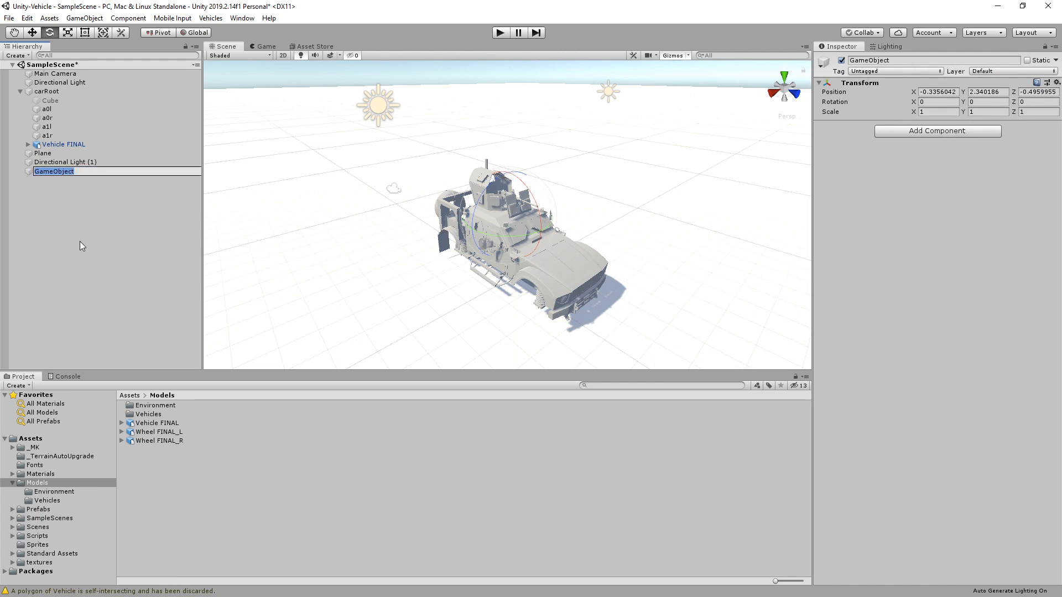
text(Lights)
key(Return)
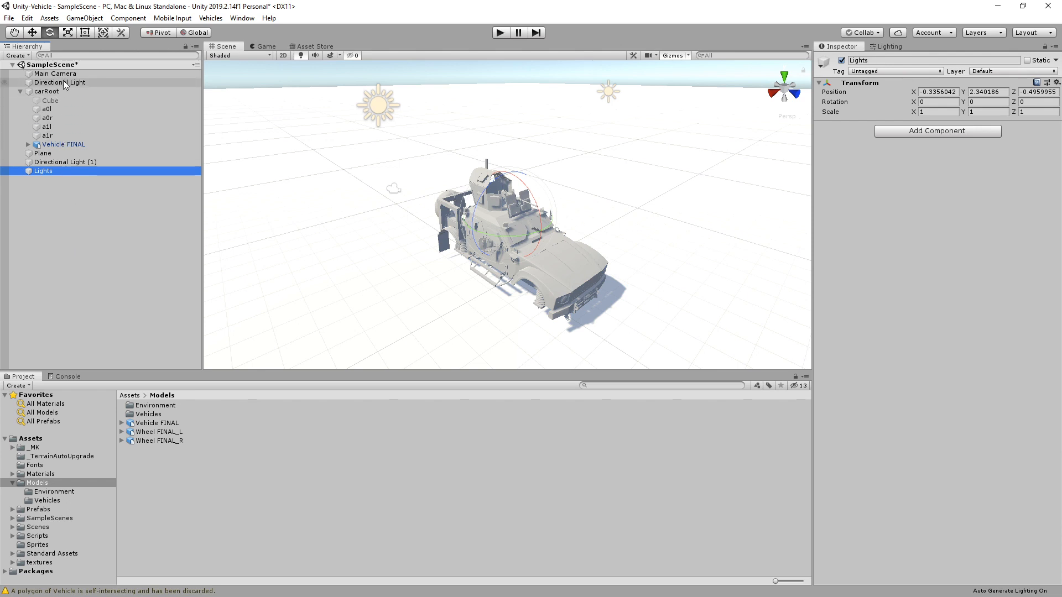
Parent both directional lights to the Lights object and collapse the group in the hierarchy
drag(63, 81, 50, 172)
click(63, 154)
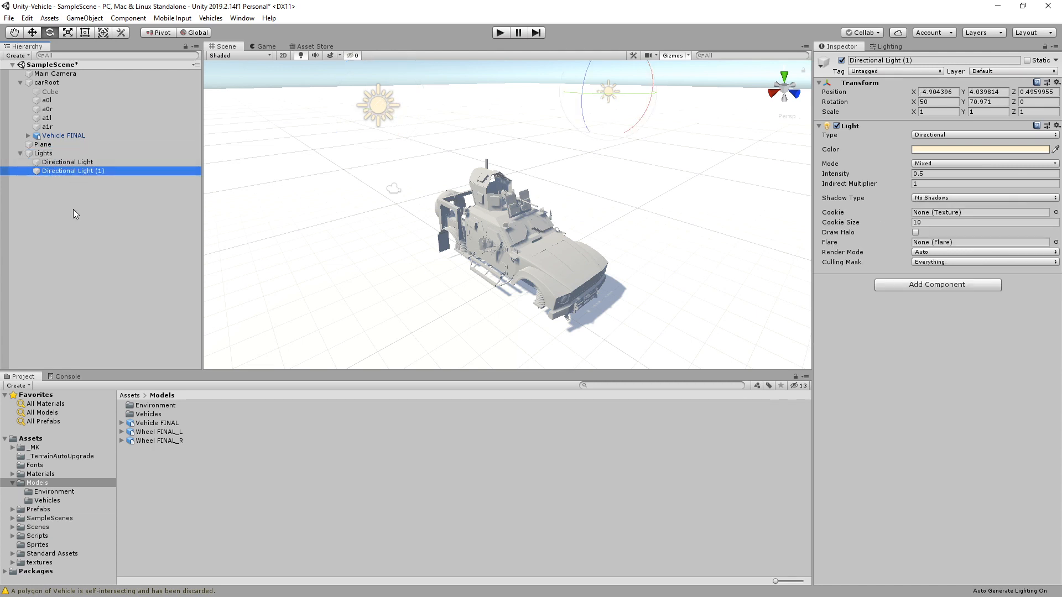
click(75, 214)
click(21, 154)
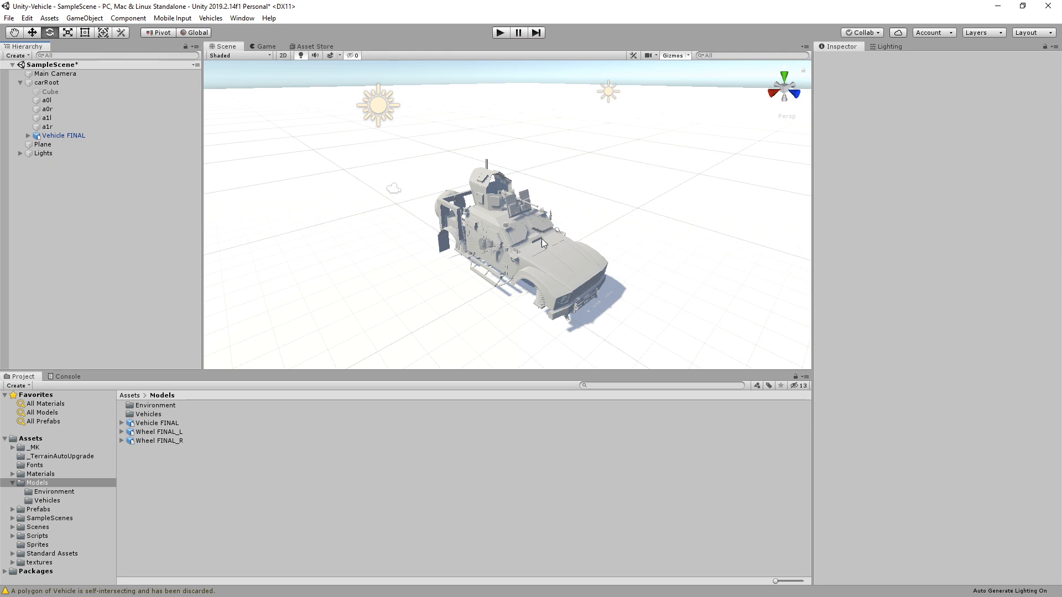
Examine the Vehicle FINAL model from the side, including its empty wheel arches and its origin
alt+drag(541, 239, 545, 222)
mouse_move(571, 231)
alt+mouse_down()
mouse_move(614, 207)
mouse_move(575, 237)
alt+mouse_up()
scroll(503, 235, up, 2)
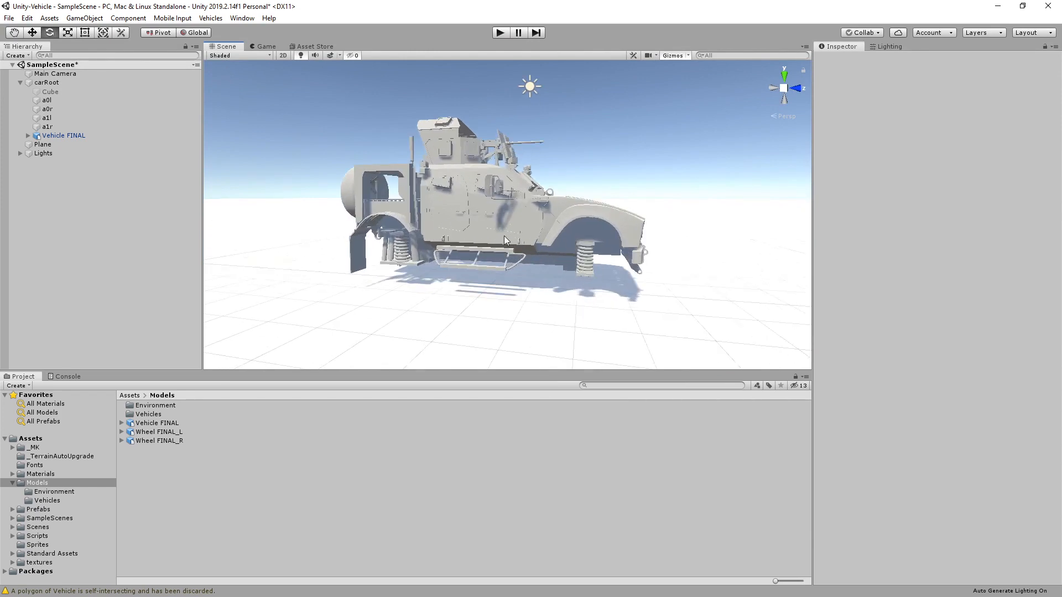
click(82, 135)
click(32, 33)
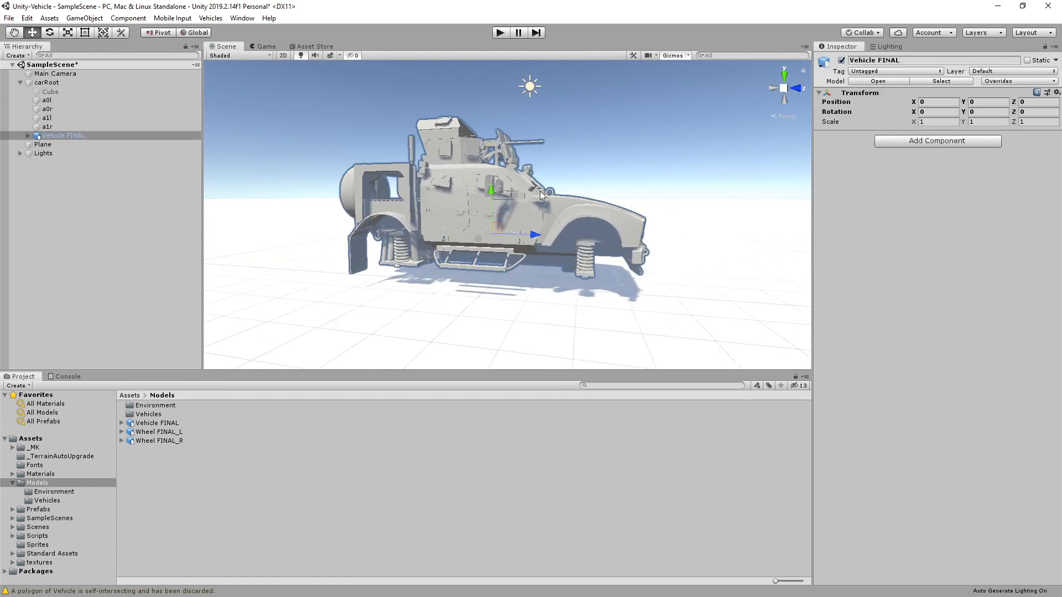
alt+drag(698, 211, 625, 248)
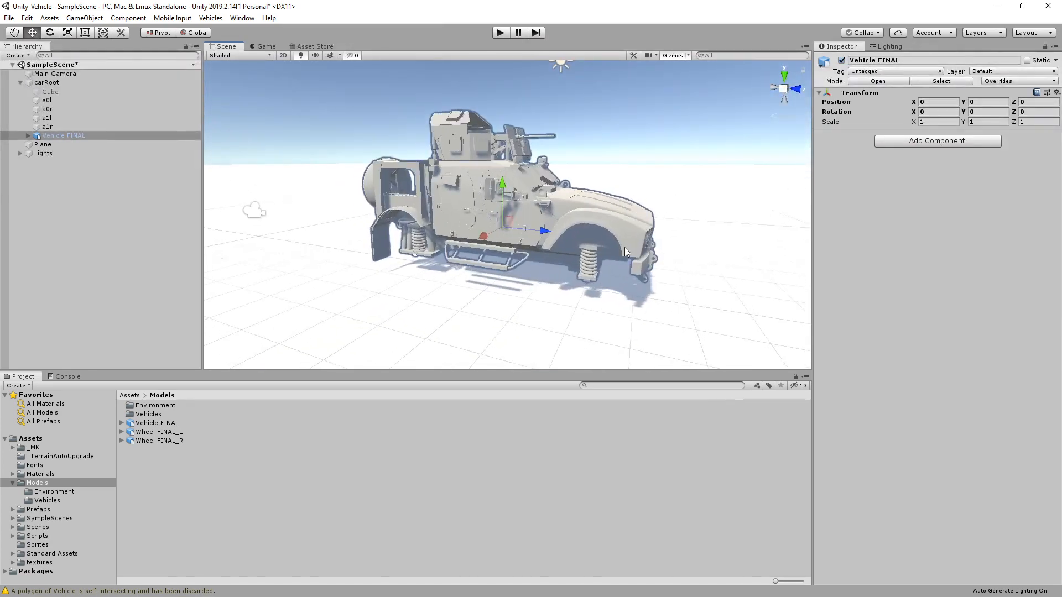
click(108, 249)
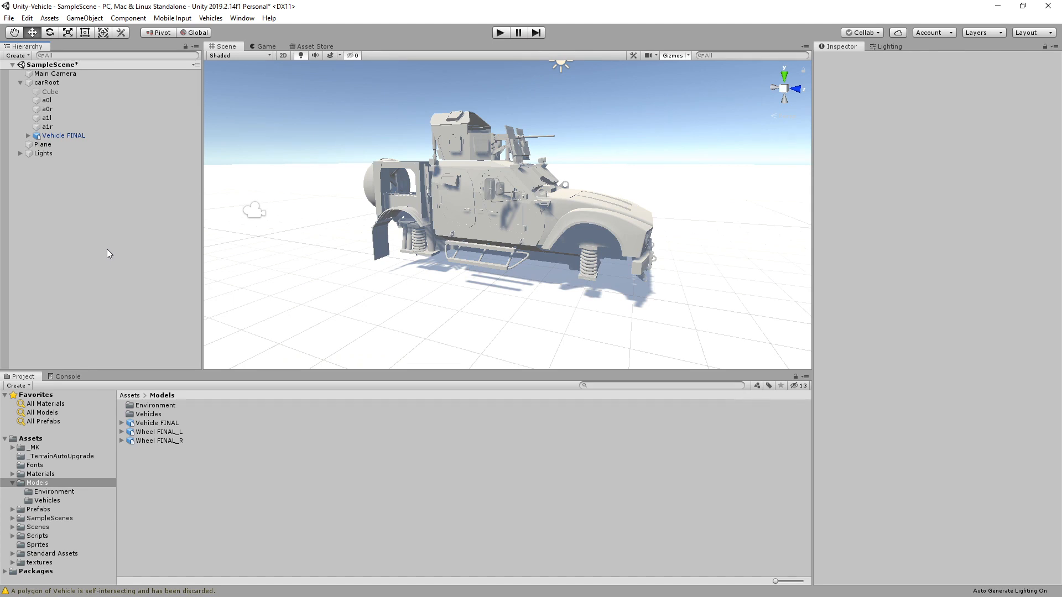
Inspect the wheel collider objects a0l, a0r, a1l and a1r, and the components on carRoot
click(36, 109)
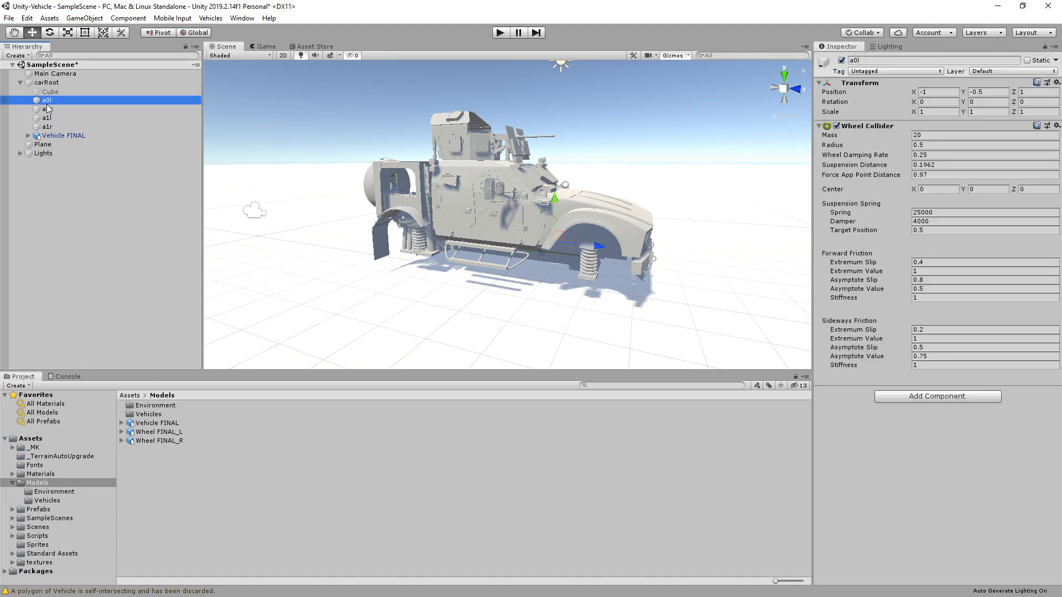
click(54, 118)
click(55, 110)
click(53, 118)
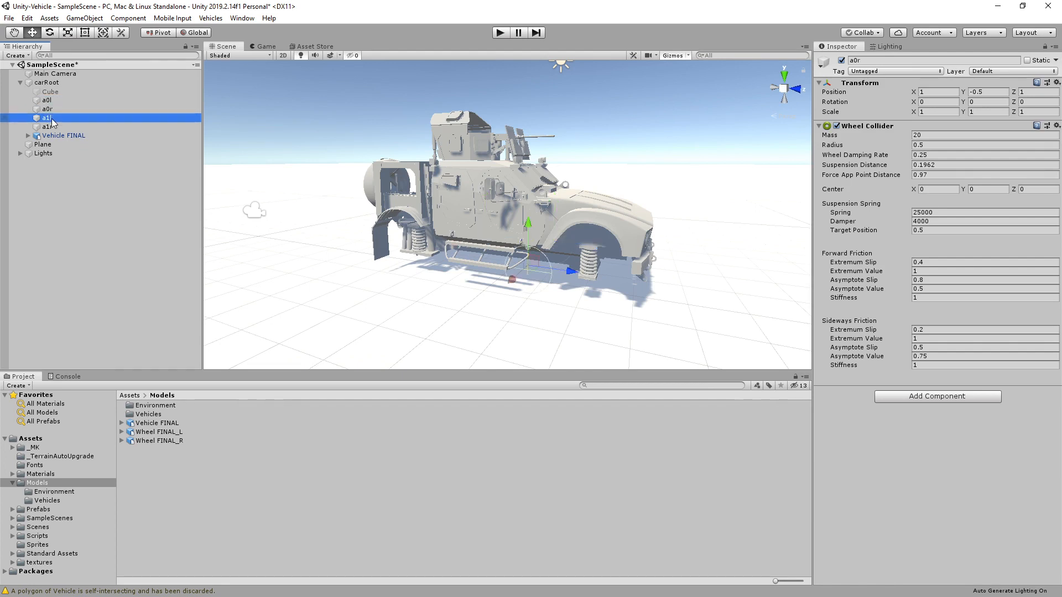
click(49, 127)
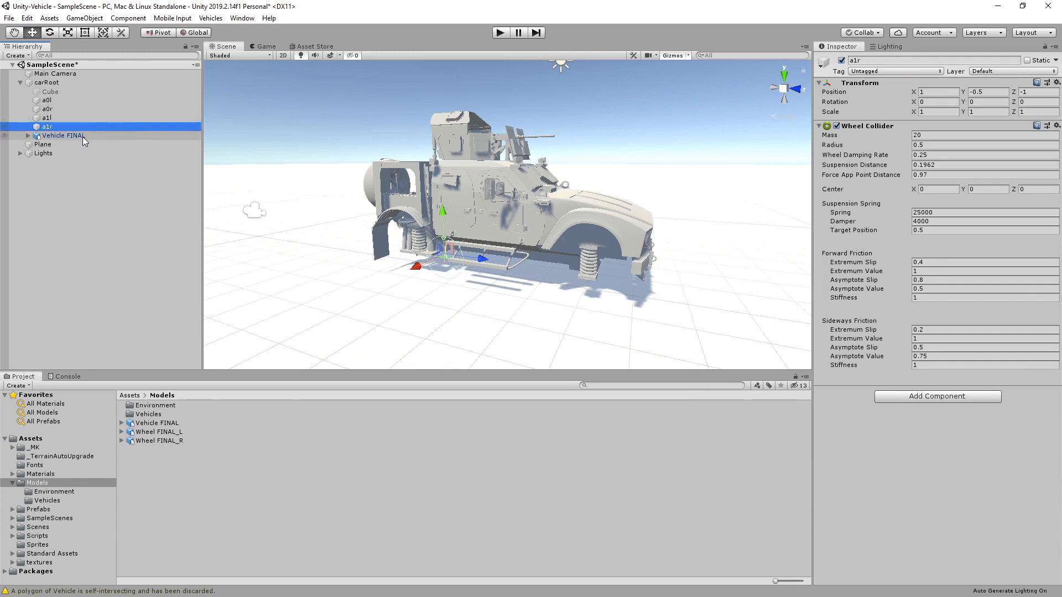
click(58, 82)
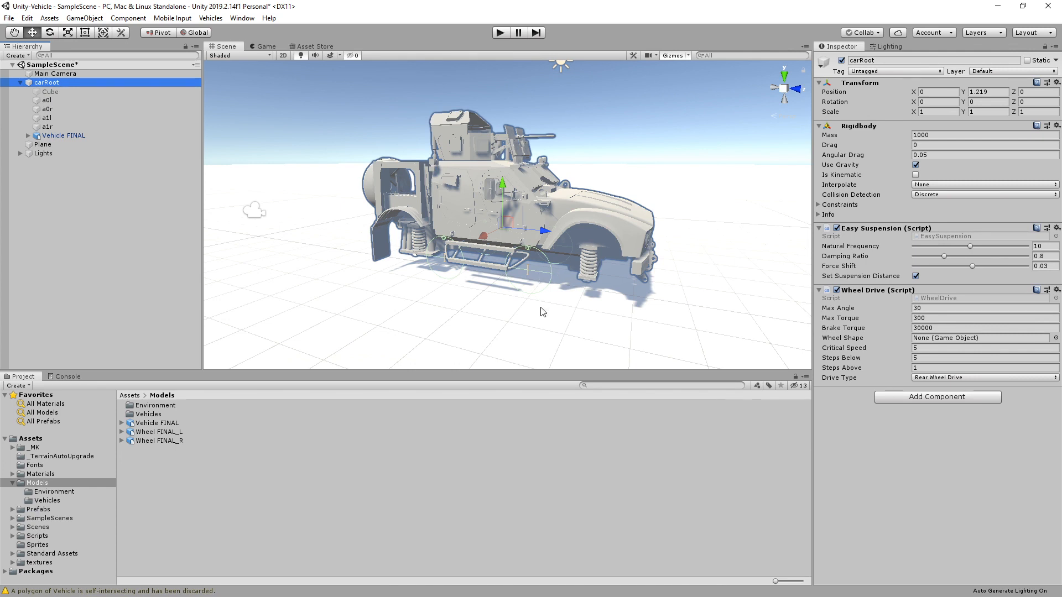
Add the front wheel models, placing Wheel FINAL_L under a0l and Wheel FINAL_R under a0r
click(53, 101)
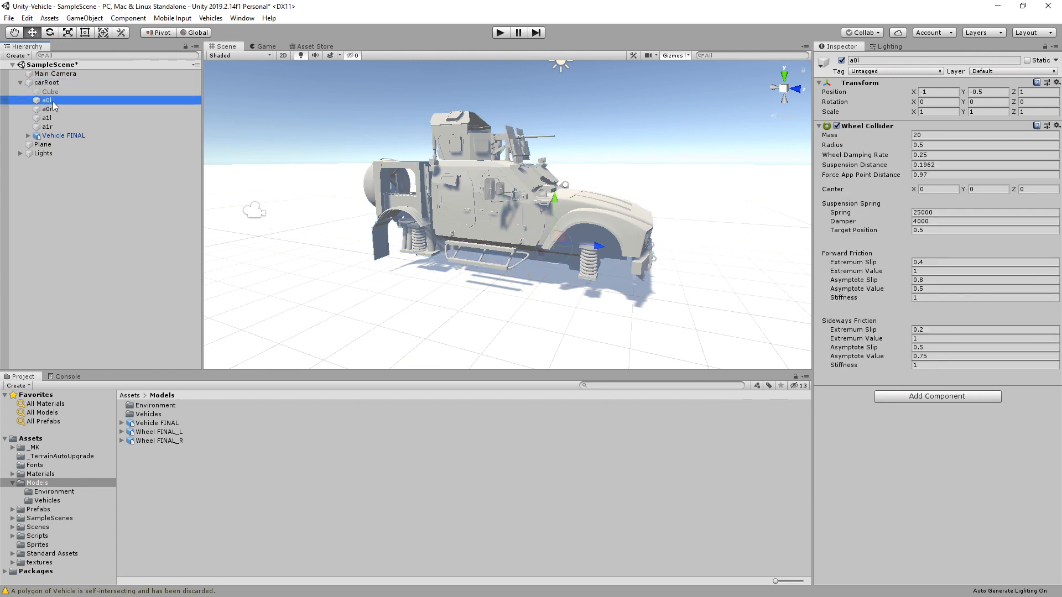
alt+drag(649, 256, 544, 269)
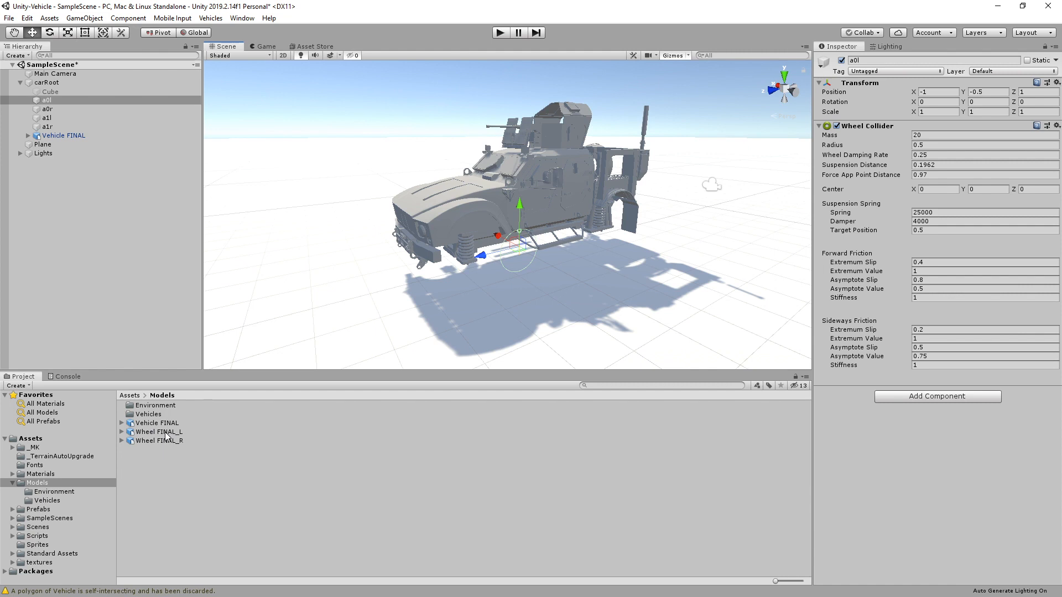
drag(166, 437, 58, 101)
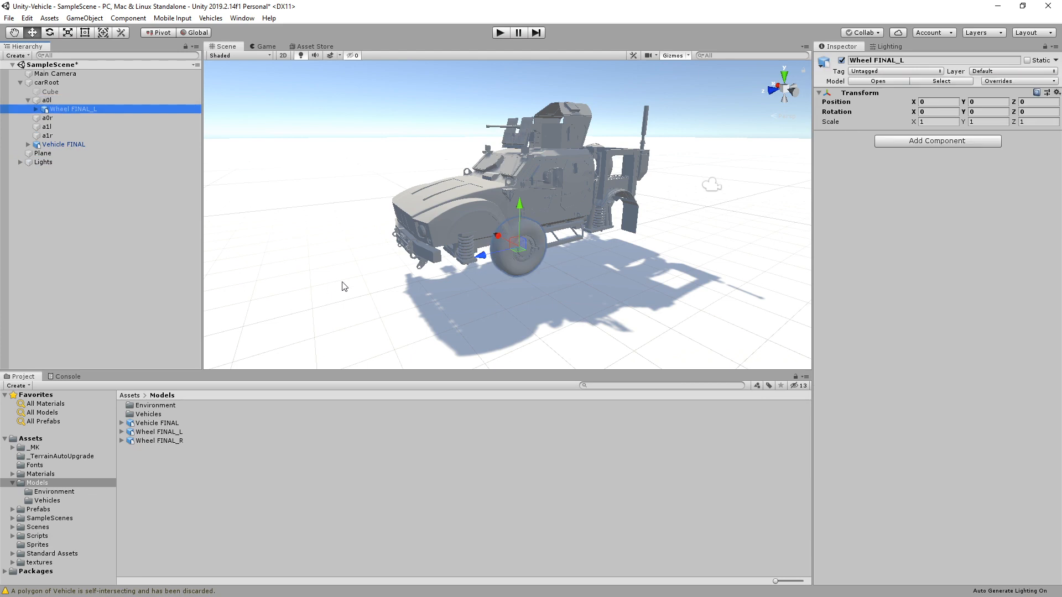
click(51, 118)
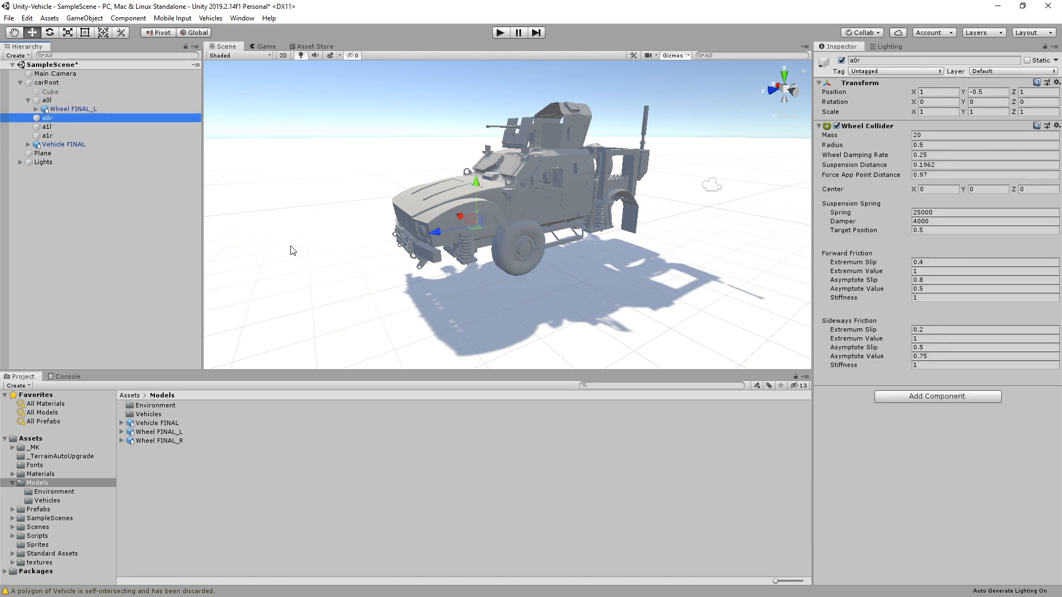
alt+drag(279, 244, 650, 239)
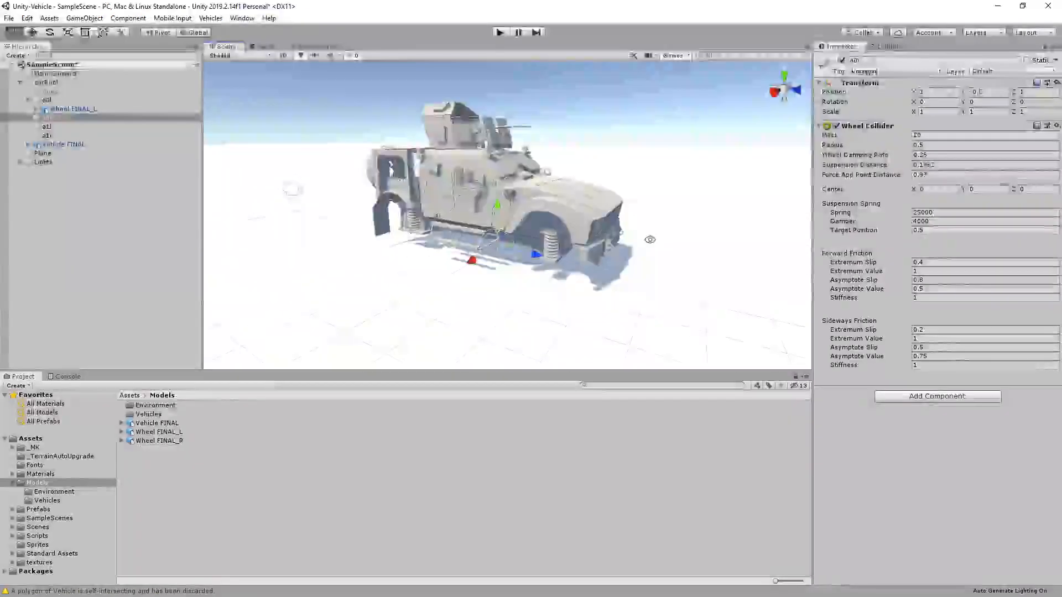
click(164, 441)
drag(164, 441, 52, 119)
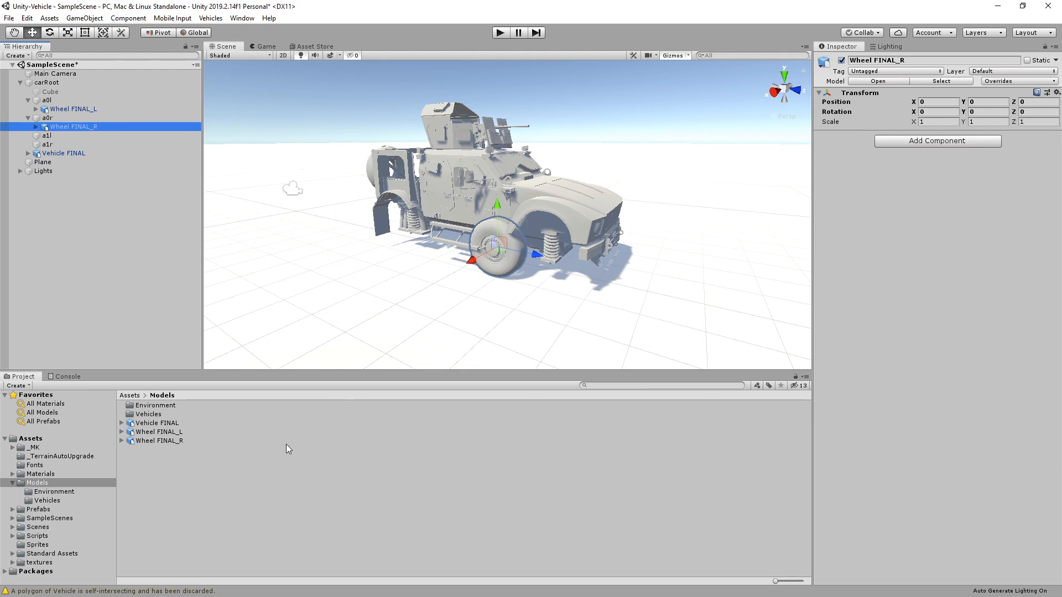
Add the rear wheel models, placing Wheel FINAL_L under a1l and Wheel FINAL_R under a1r
alt+drag(499, 276, 215, 171)
click(60, 135)
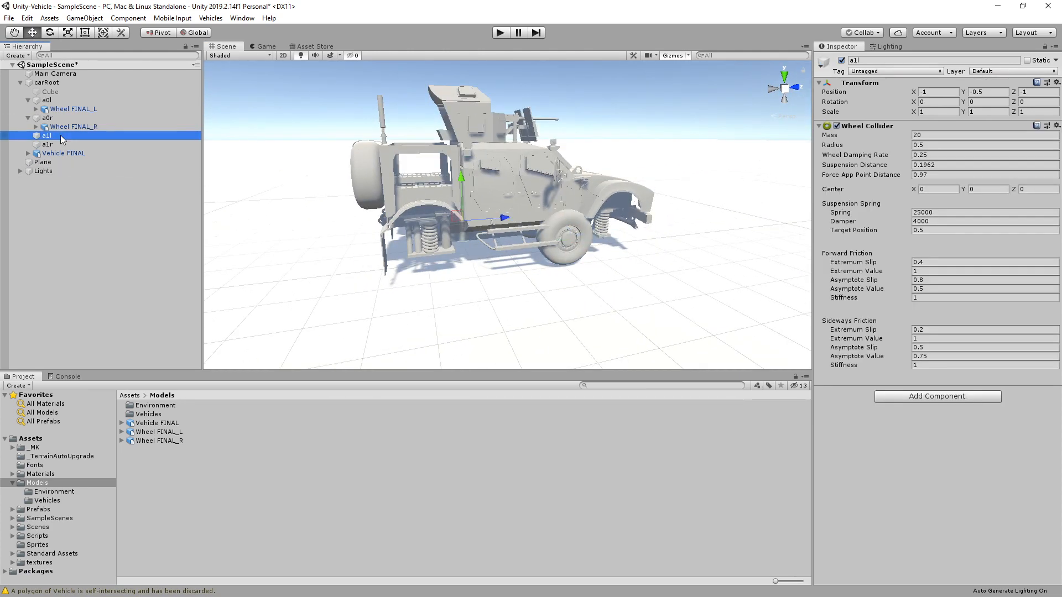
alt+drag(374, 202, 630, 274)
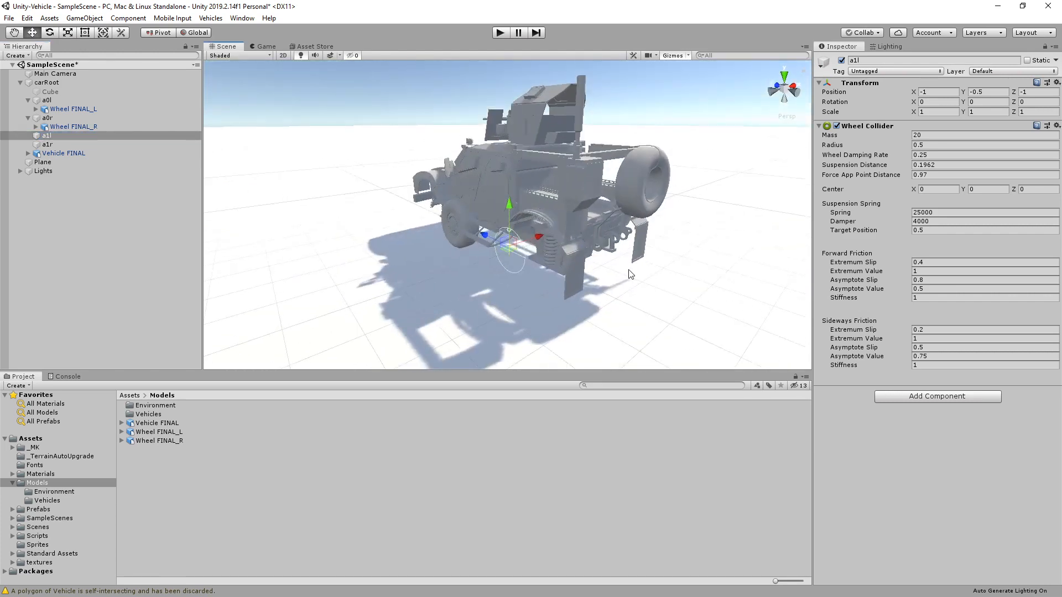
drag(175, 436, 50, 140)
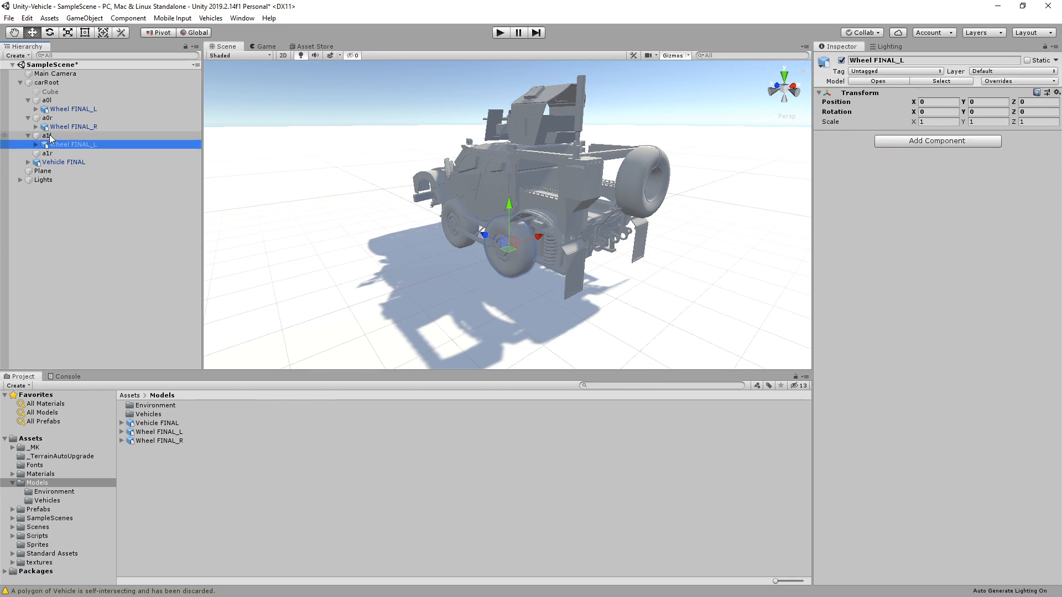
alt+drag(542, 257, 488, 265)
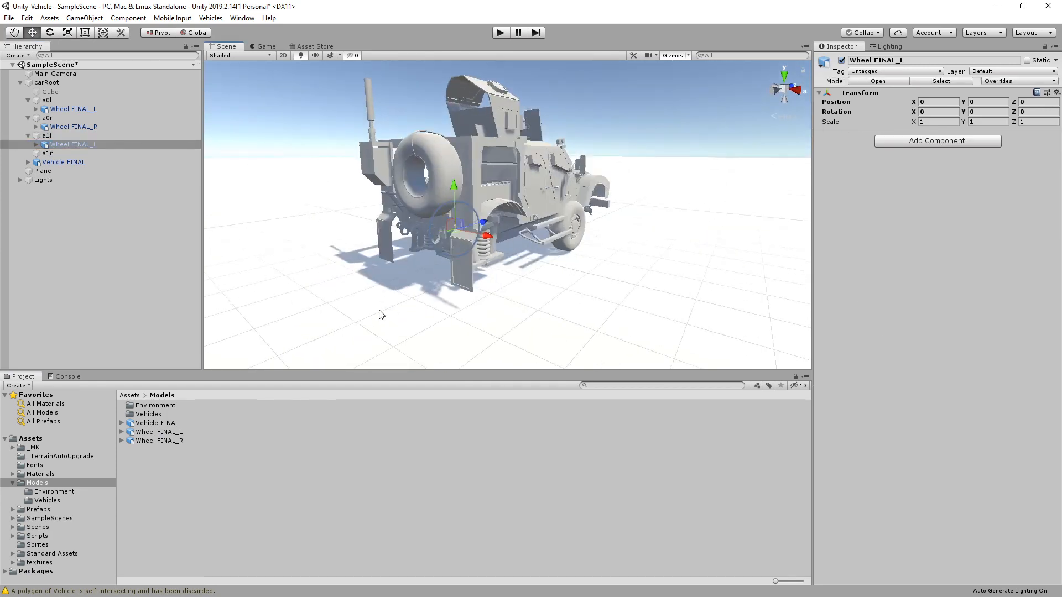
drag(154, 441, 47, 158)
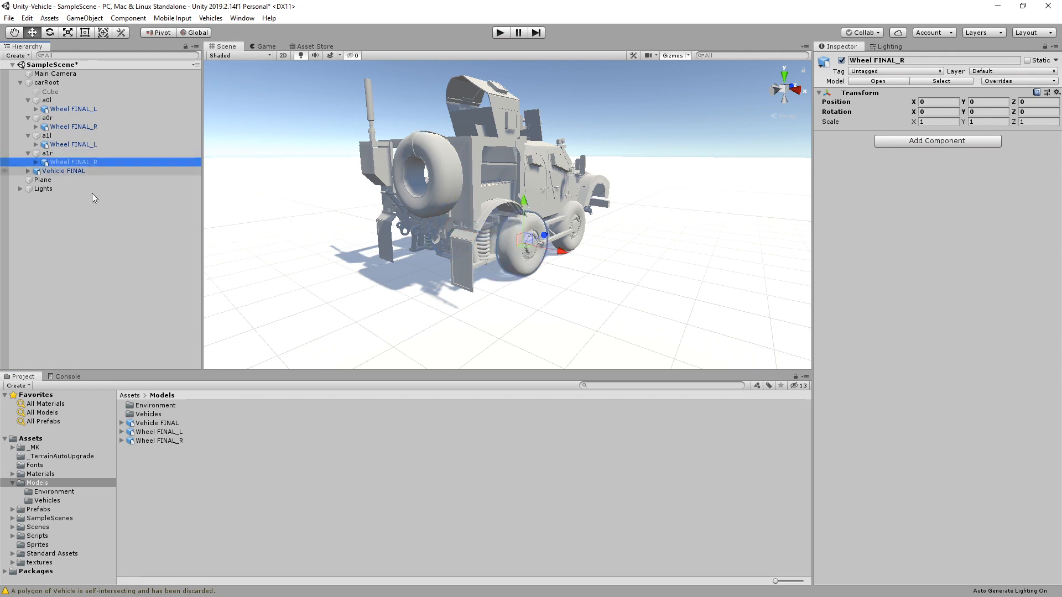
Move the front wheel objects a0l and a0r together forward along Z into the front wheel arches
alt+drag(514, 282, 420, 314)
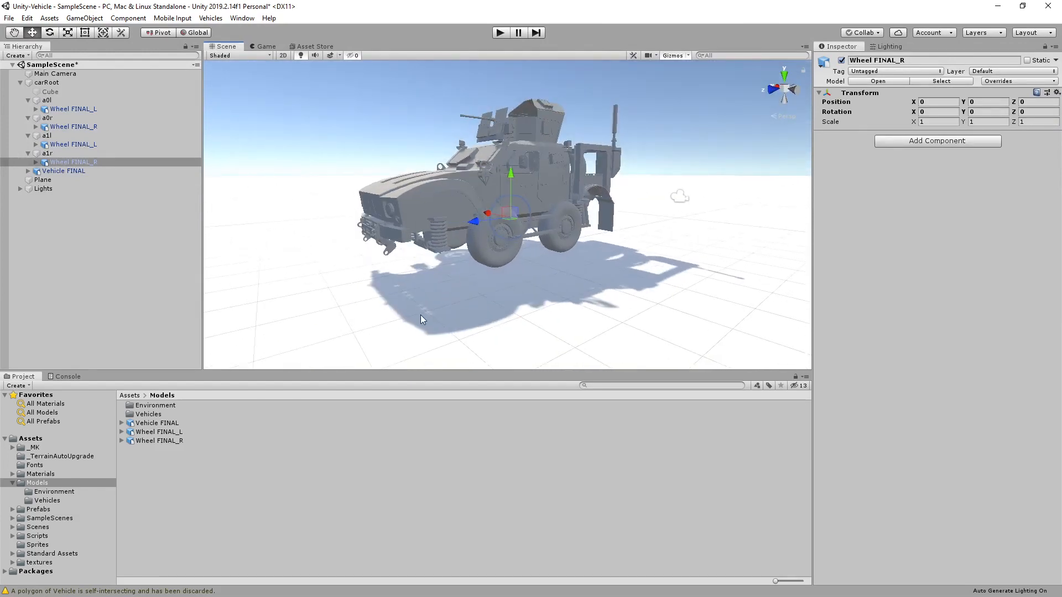
click(52, 101)
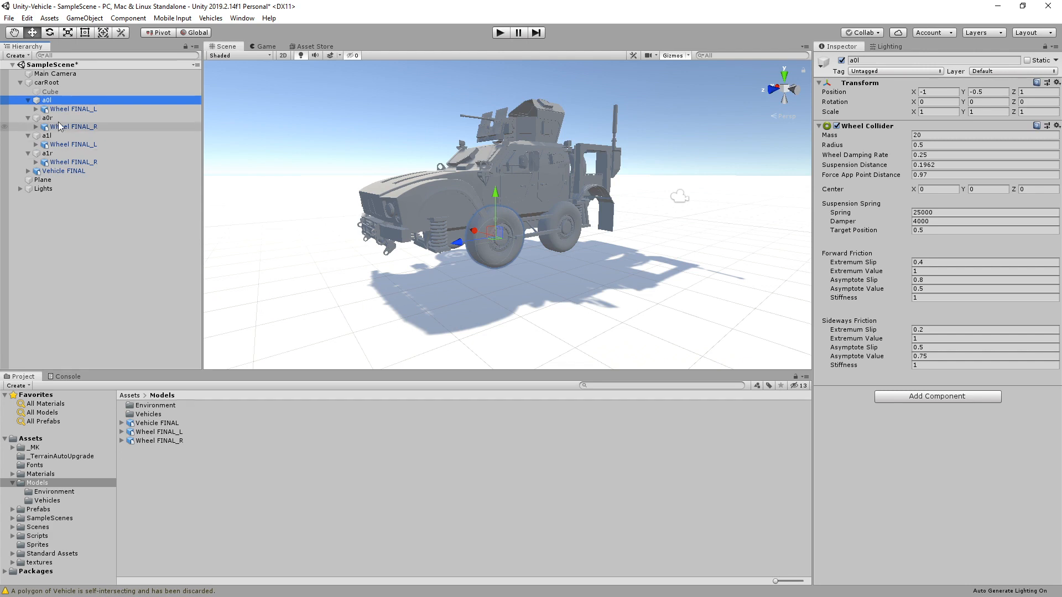
shift+click(58, 118)
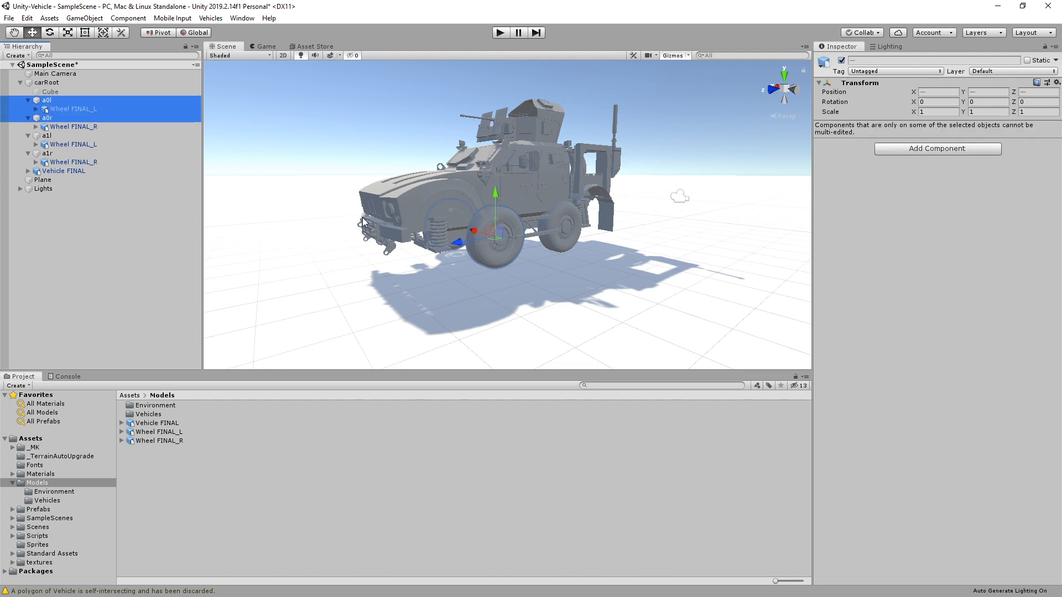
alt+drag(386, 282, 527, 299)
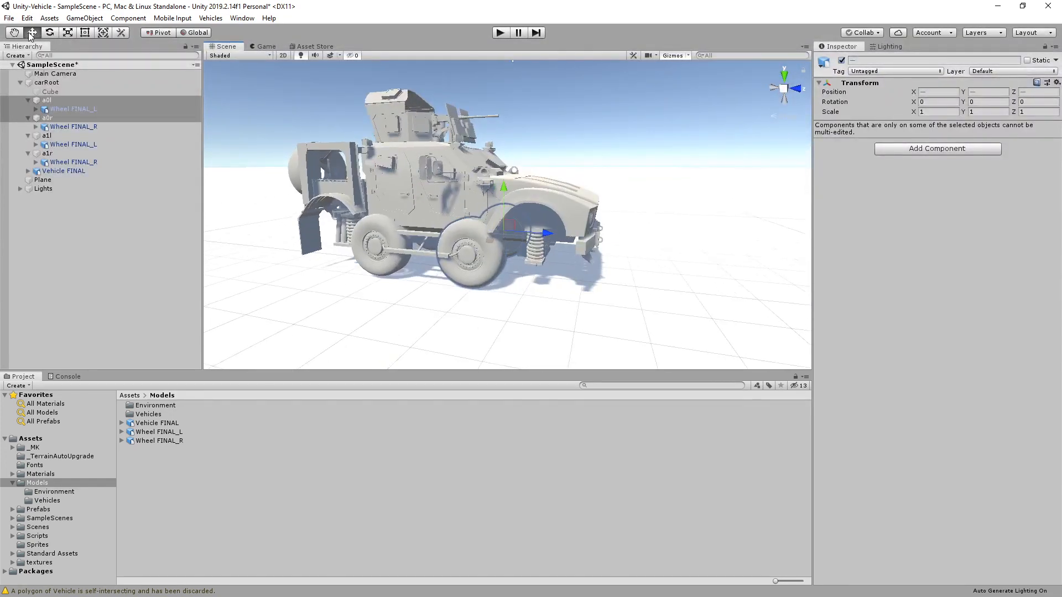
drag(544, 235, 583, 244)
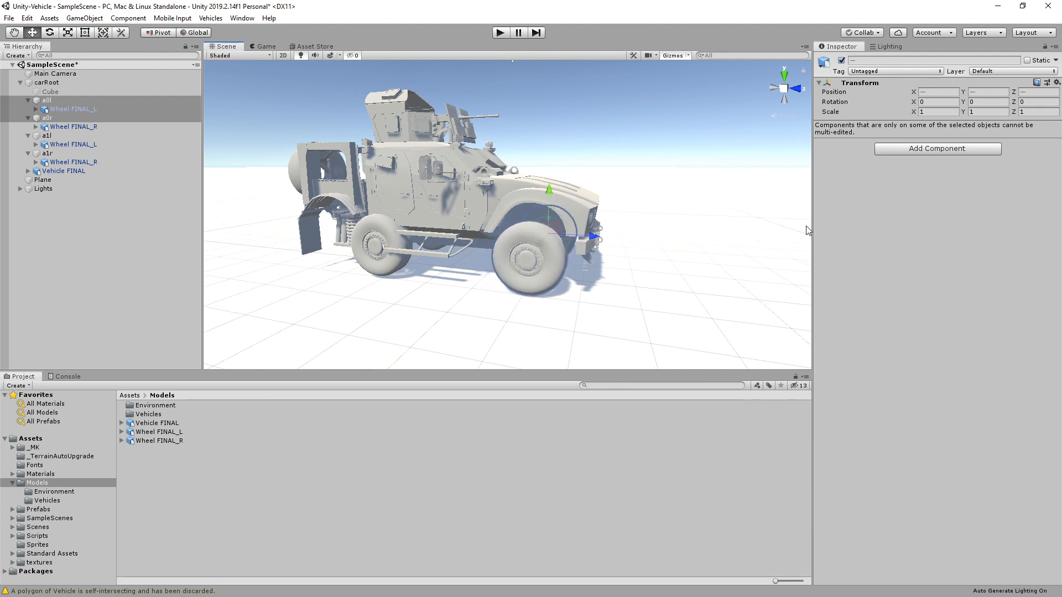
Fine-tune the position of front wheel objects a0l and a0r along Z in the orthographic right view to centre them in the front arches
alt+drag(681, 226, 782, 107)
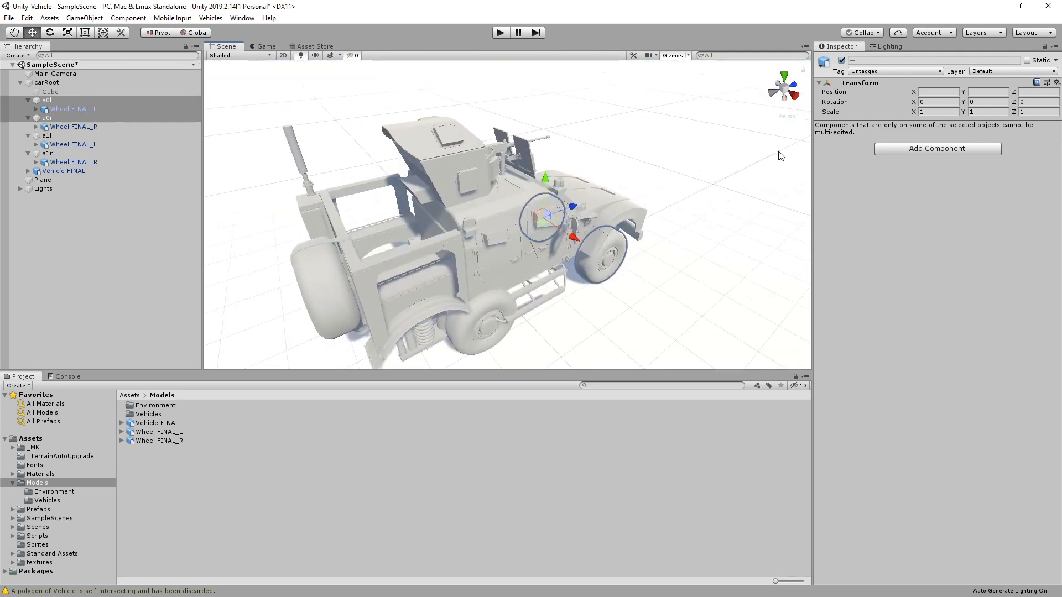
click(796, 98)
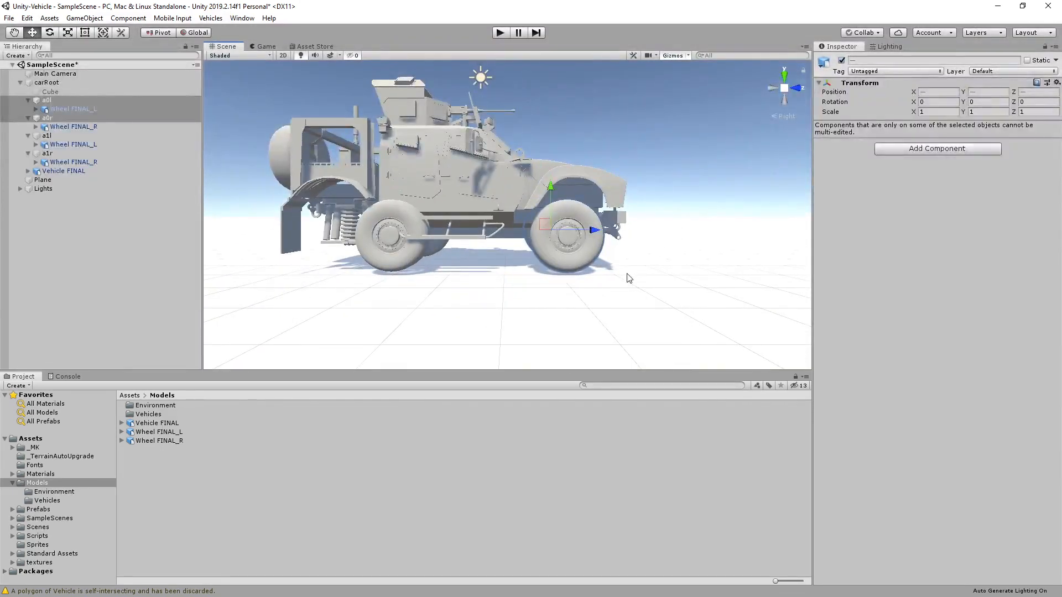
click(784, 116)
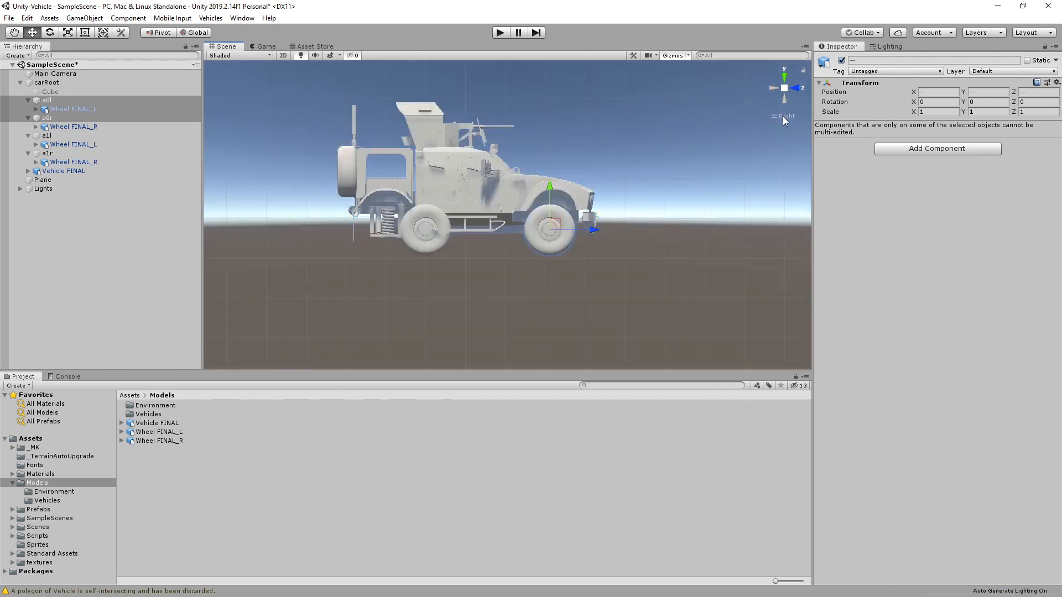
scroll(572, 274, up, 5)
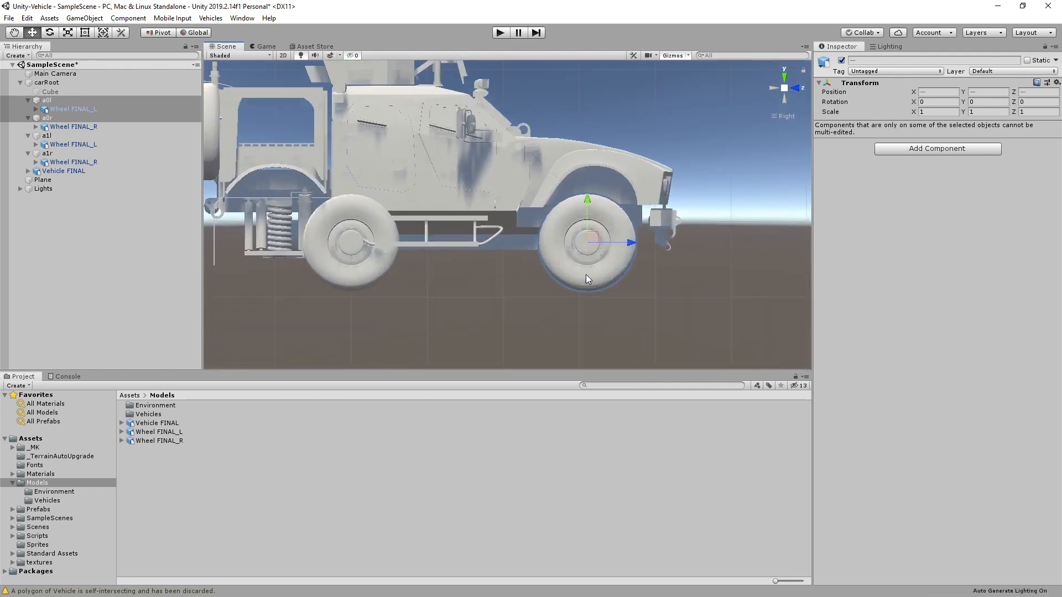
middle_drag(652, 284, 601, 283)
drag(588, 242, 596, 242)
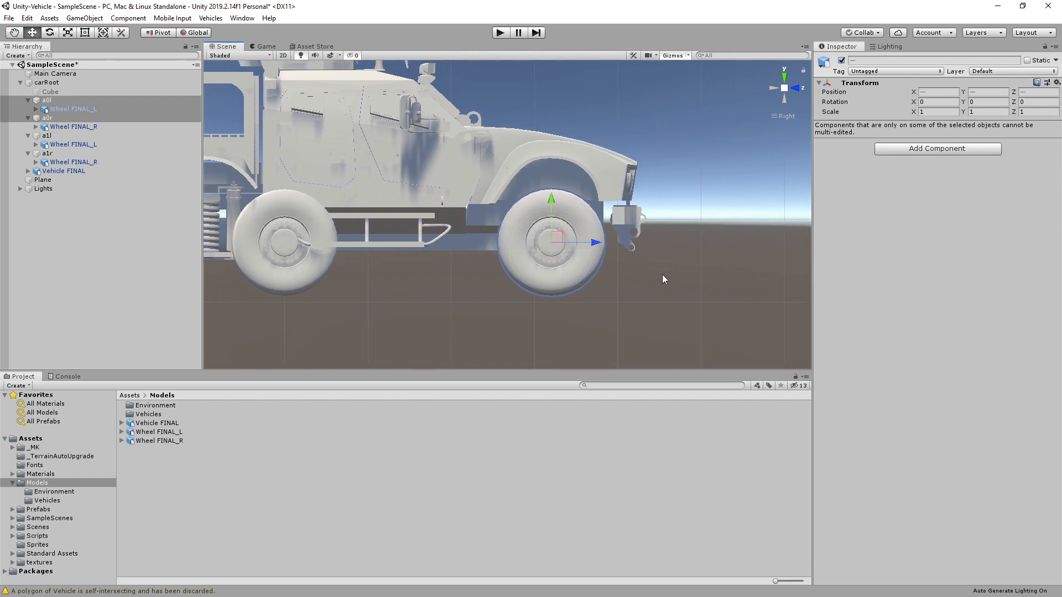
Move the rear wheel objects a1l and a1r together backward along Z into the rear wheel arches
scroll(516, 264, down, 1)
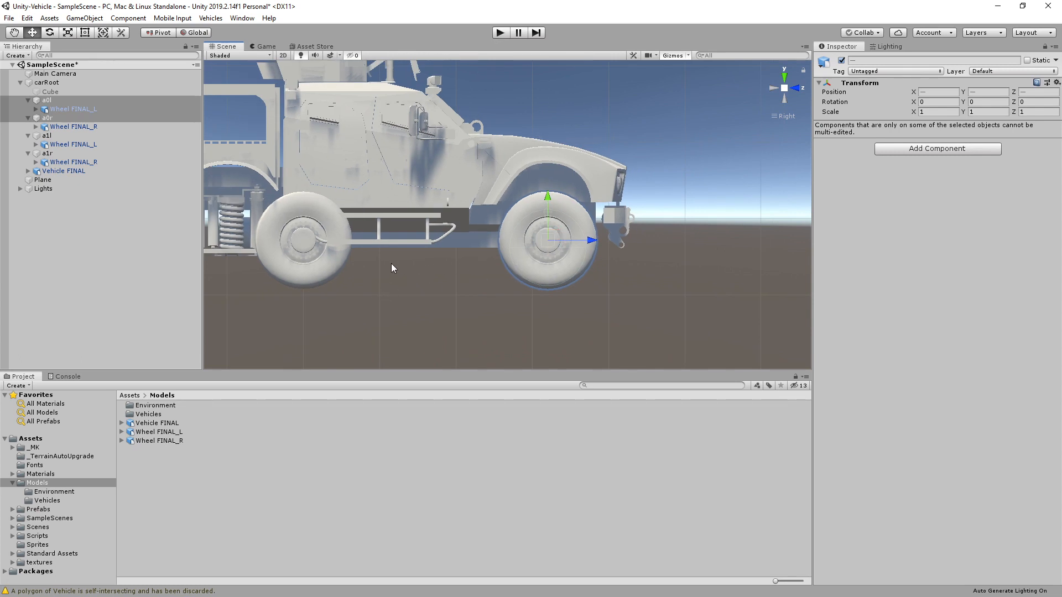
shift+middle_drag(391, 264, 423, 268)
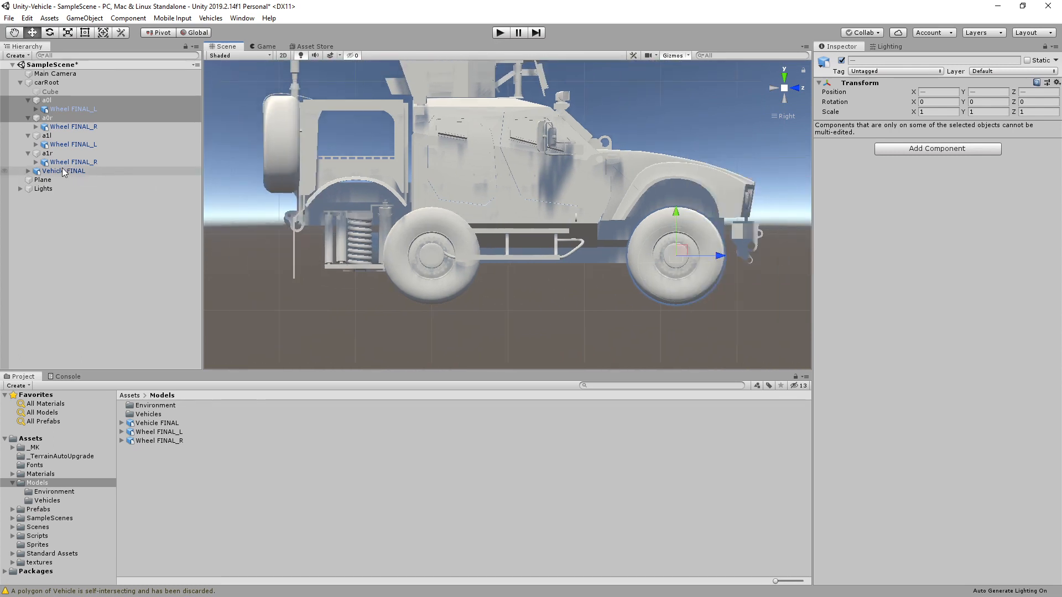
click(46, 136)
shift+click(57, 155)
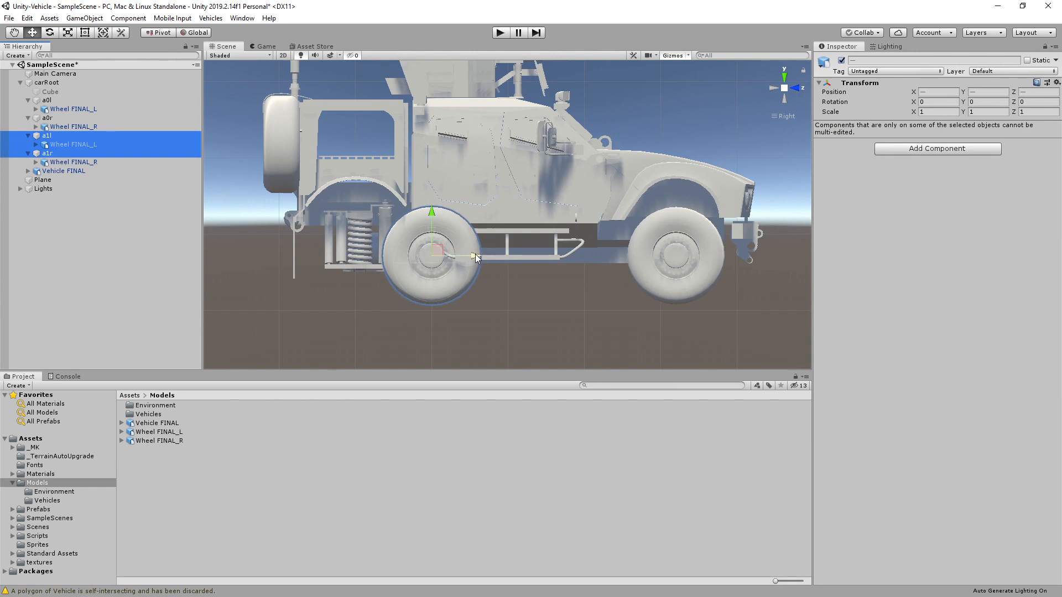
drag(475, 256, 397, 261)
scroll(555, 292, down, 2)
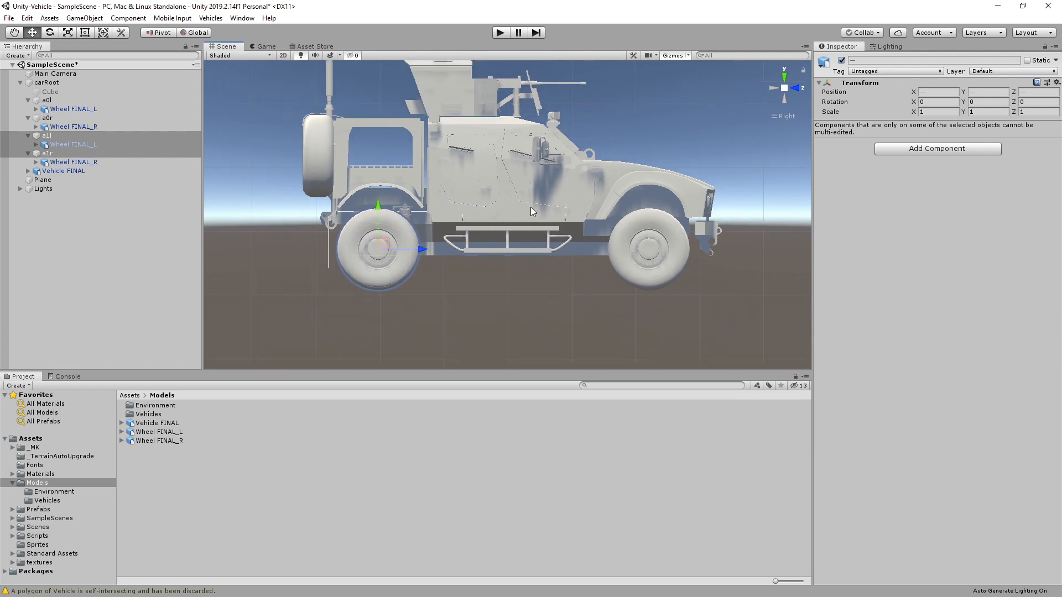
Check the wheel spacing against the suspension from the front and move a0r and a1r together outward to X 1.1
click(64, 171)
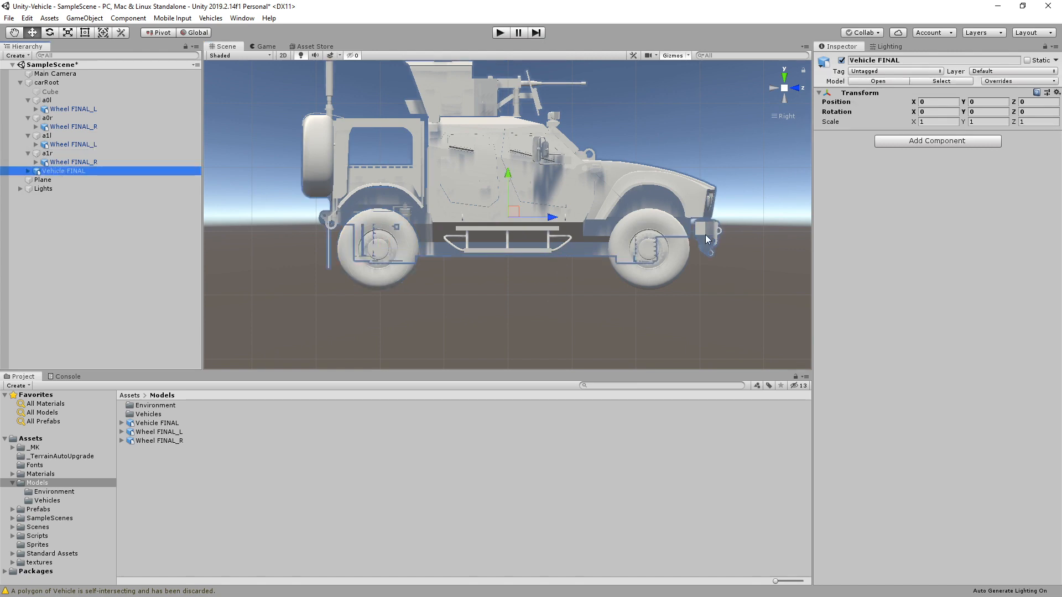
alt+drag(728, 272, 503, 254)
alt+scroll(487, 255, up, 3)
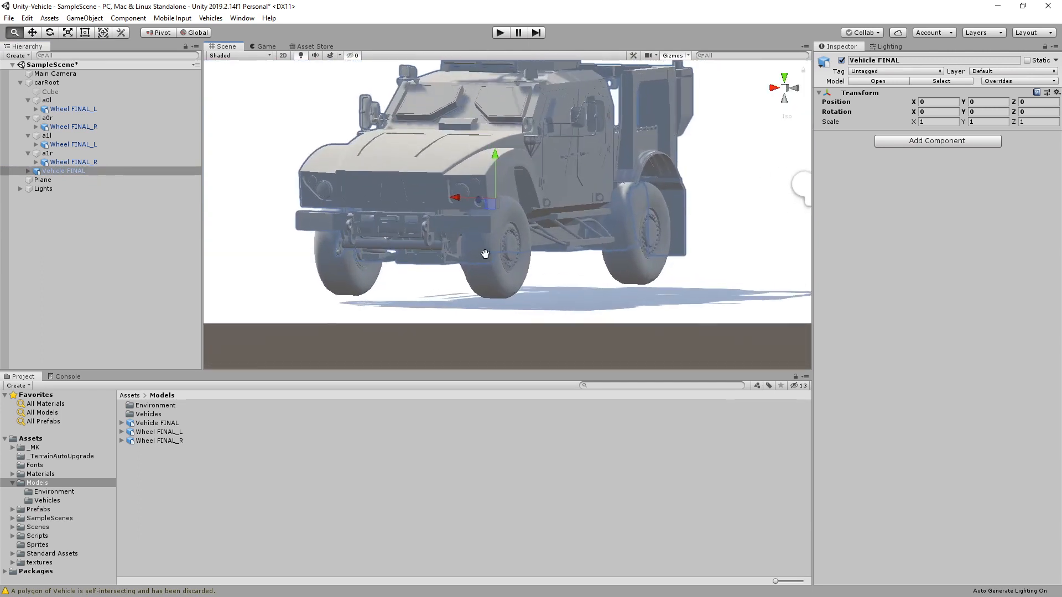
middle_drag(486, 256, 496, 214)
scroll(495, 215, up, 3)
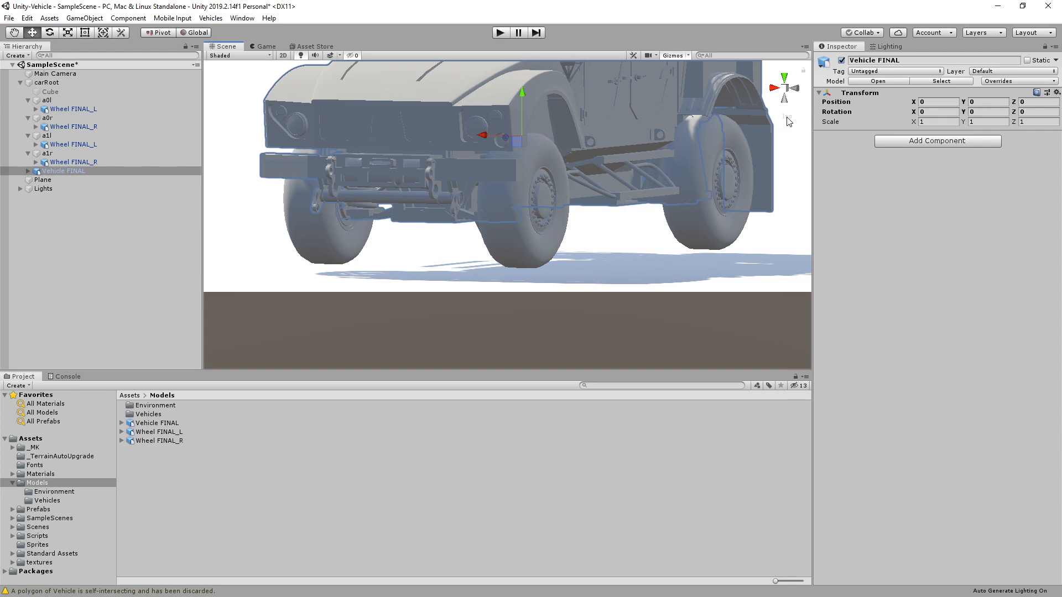
click(786, 117)
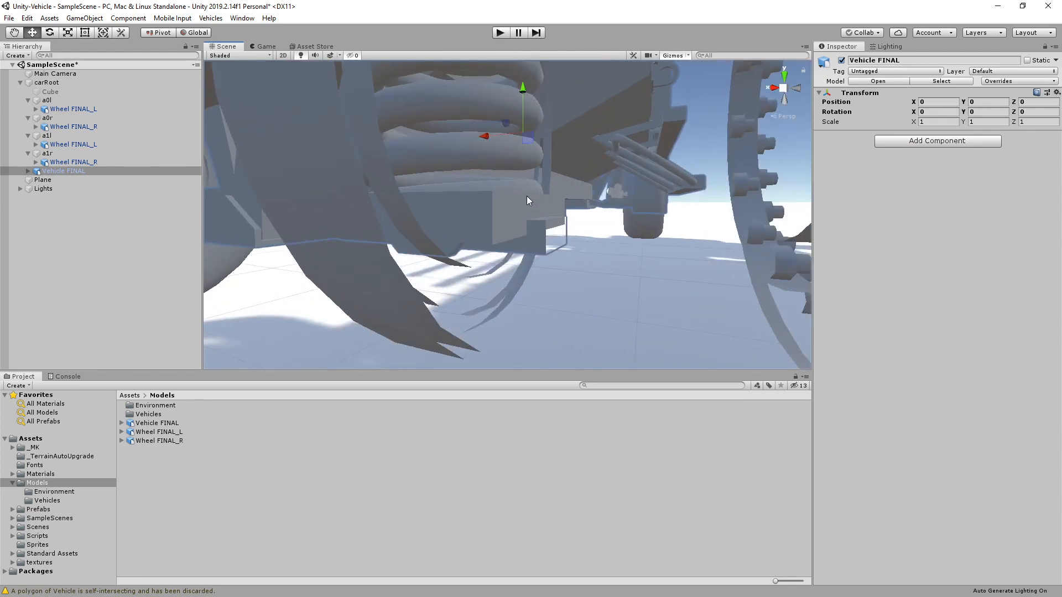
scroll(526, 195, down, 5)
scroll(503, 211, up, 5)
alt+drag(503, 211, 433, 230)
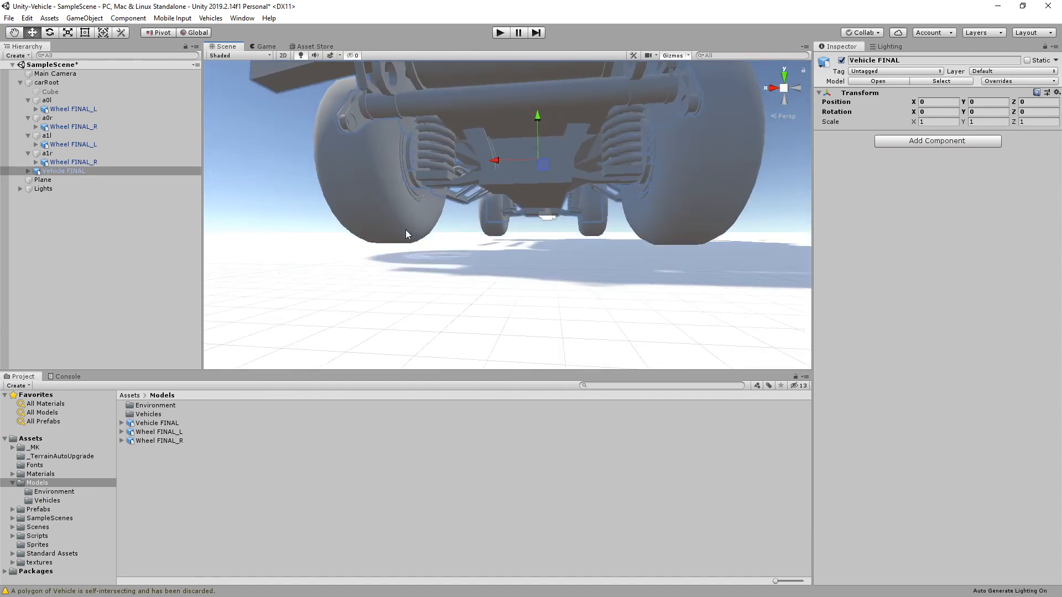
scroll(451, 213, up, 2)
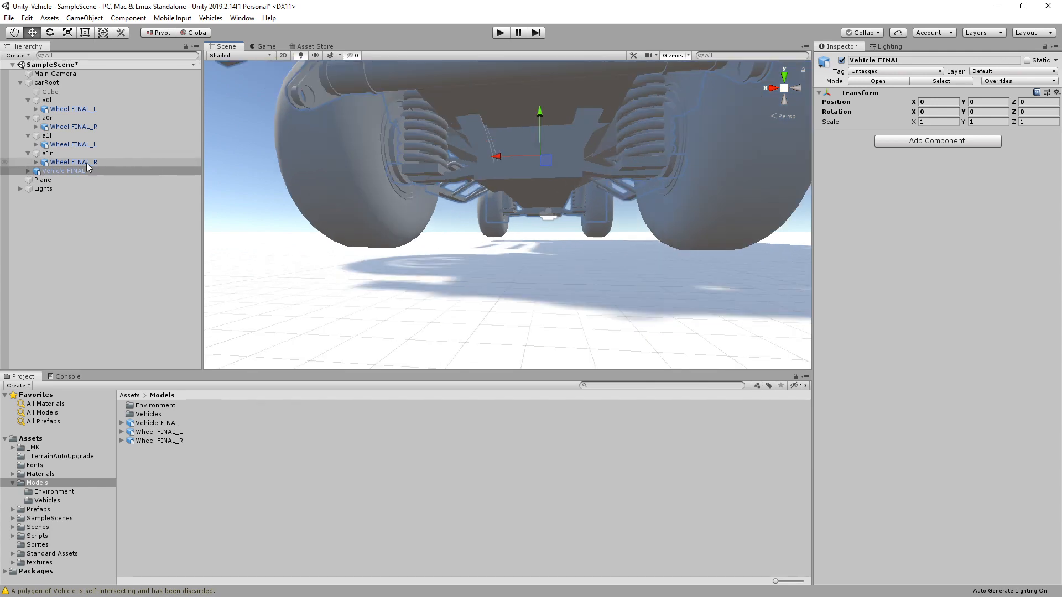
click(56, 155)
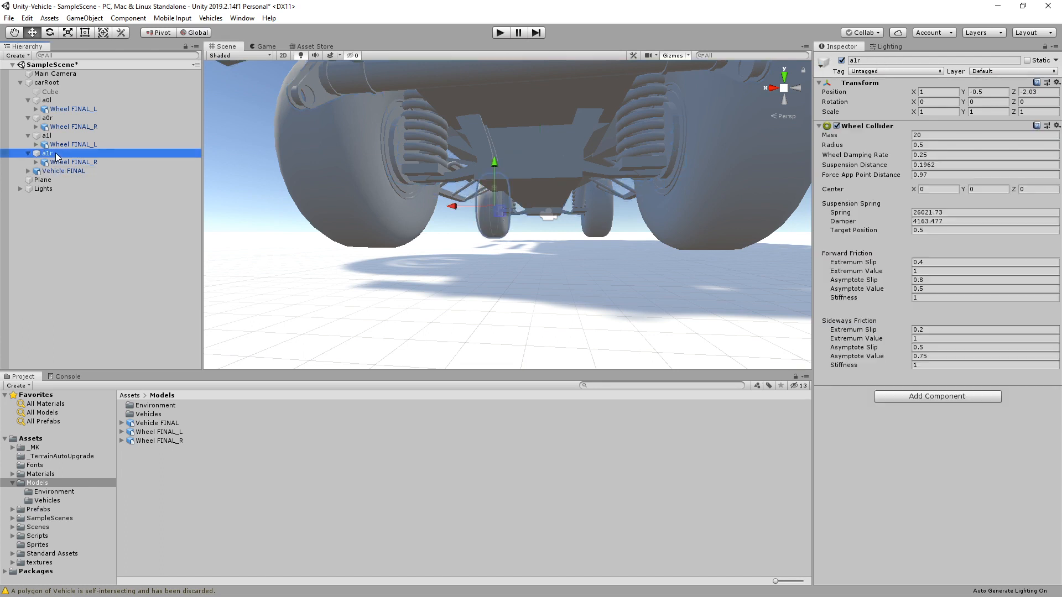
ctrl+click(55, 118)
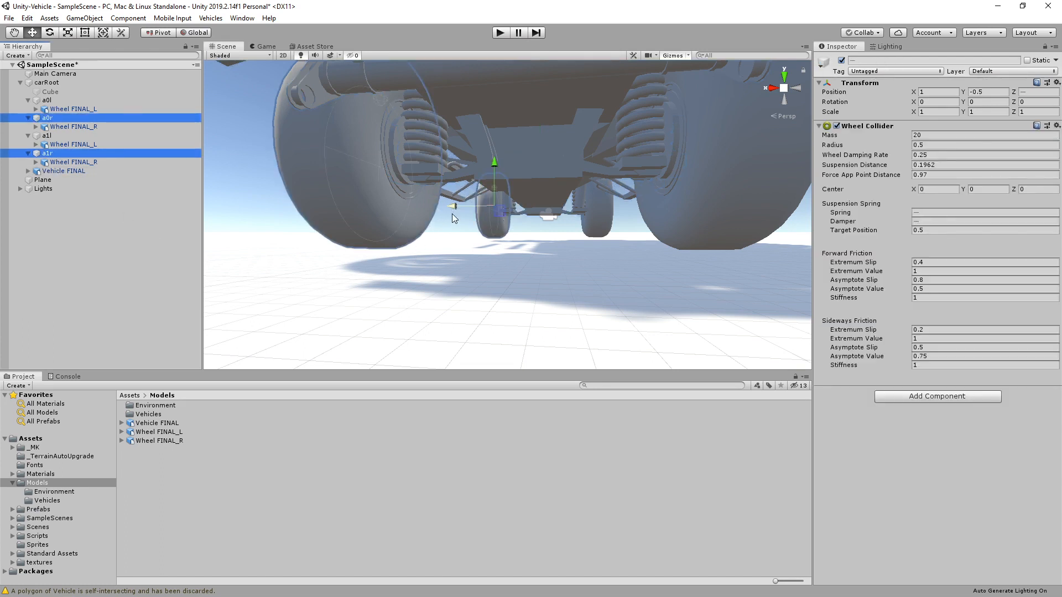
drag(455, 203, 449, 213)
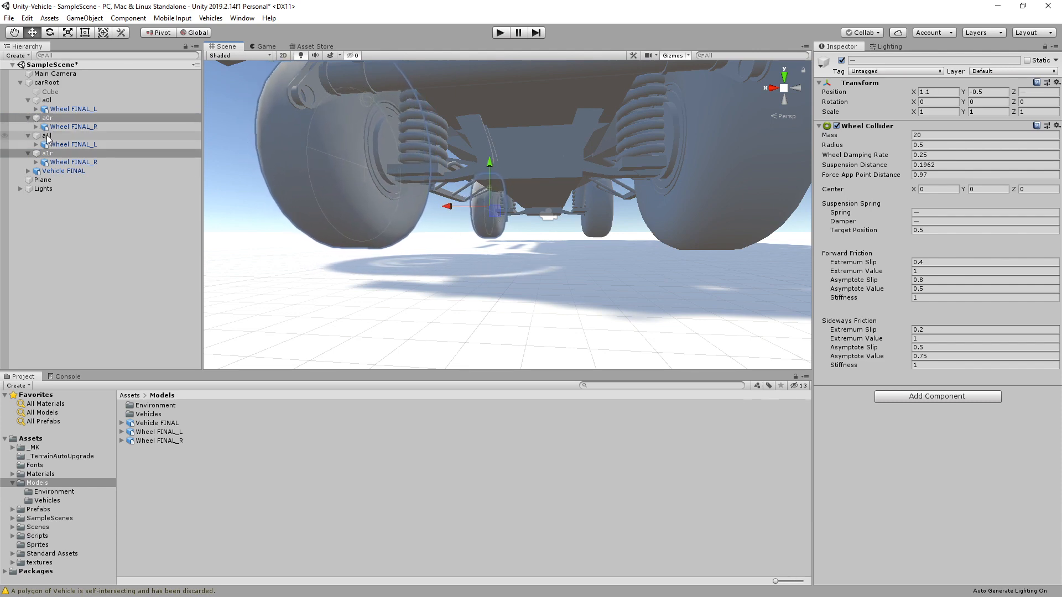
Move the opposite wheel objects a0l and a1l together outward to about X -1.122
click(55, 102)
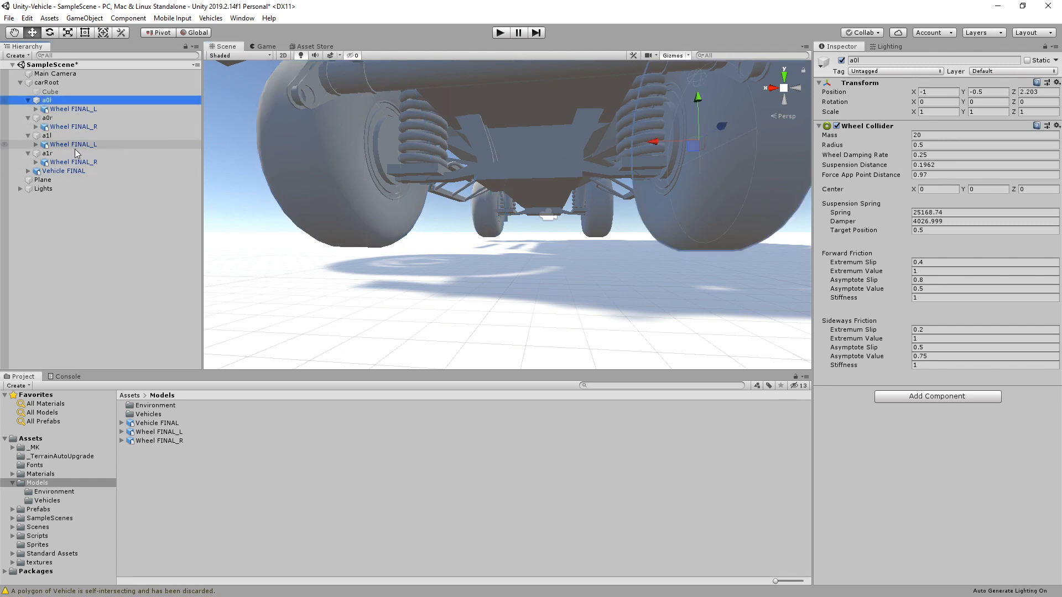
ctrl+click(50, 137)
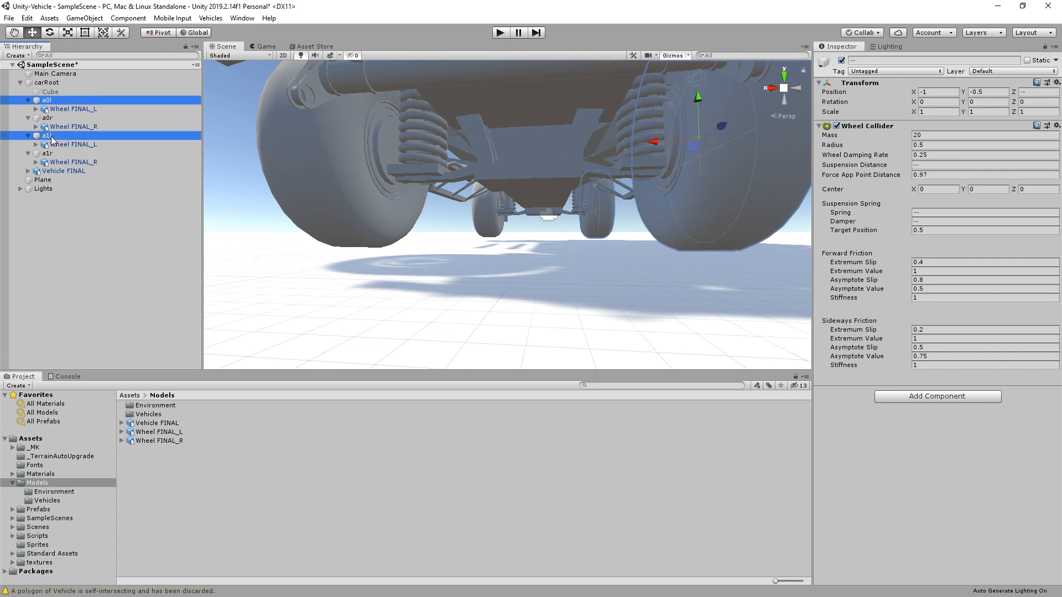
drag(653, 143, 674, 145)
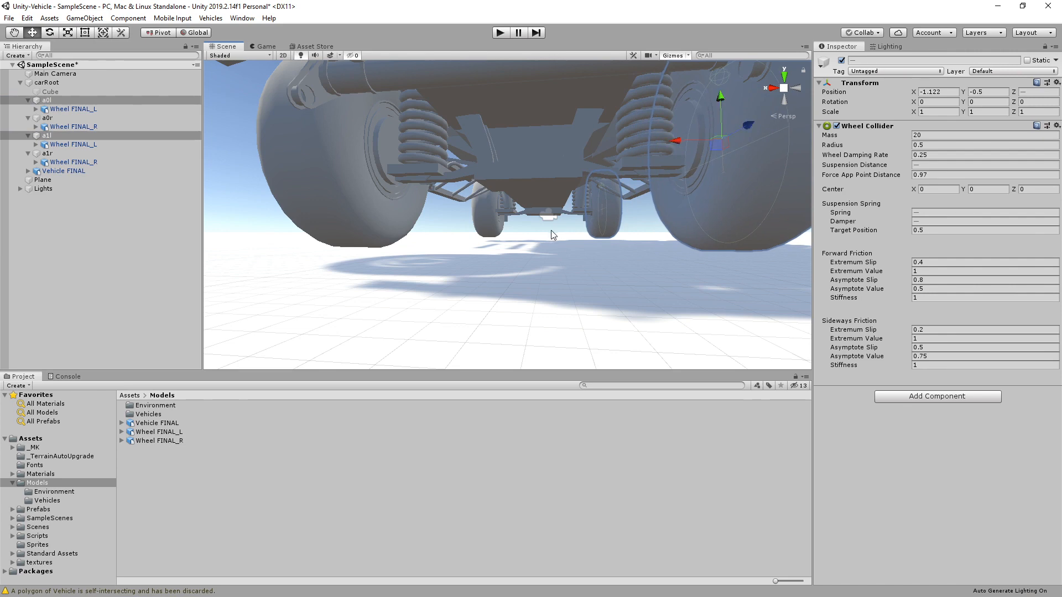
Lower carRoot along Y to about 1.182 so the wheels sit closer to the ground plane
alt+drag(518, 262, 659, 239)
click(580, 280)
click(641, 118)
alt+drag(642, 118, 563, 232)
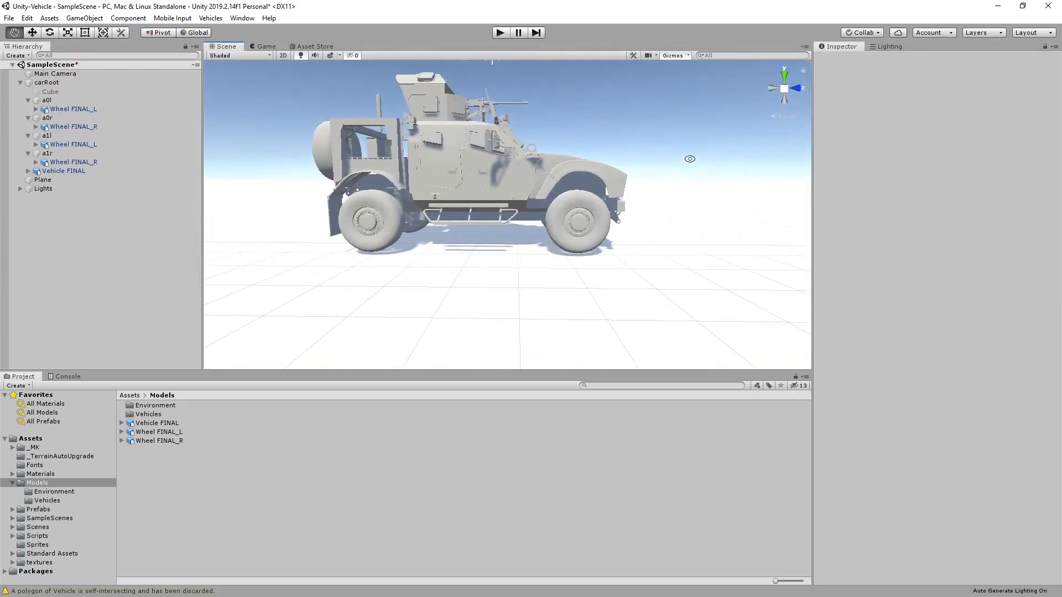
alt+drag(688, 158, 813, 160)
click(796, 93)
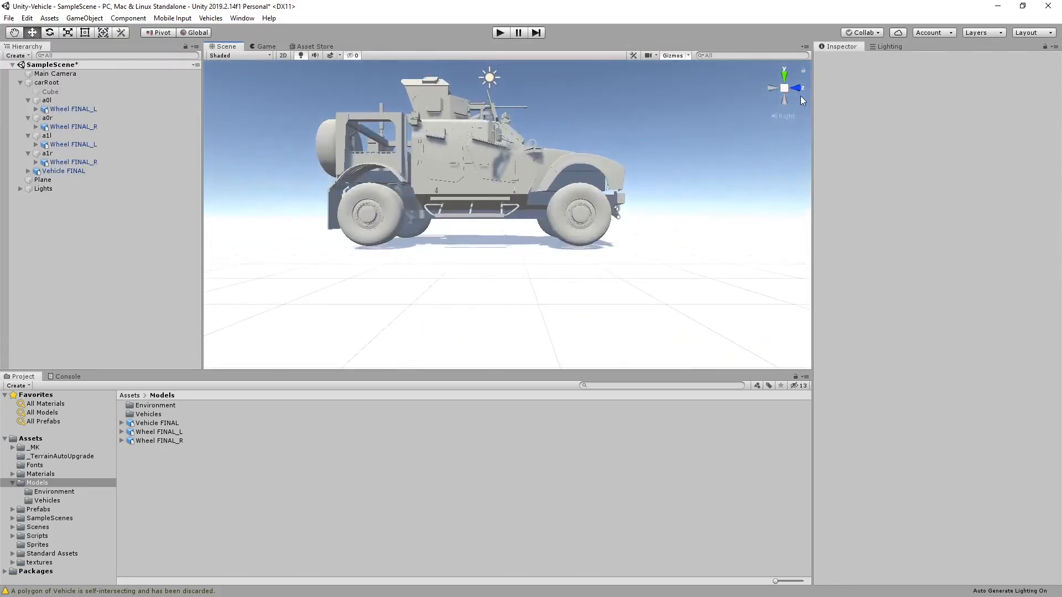
click(782, 114)
scroll(558, 271, up, 2)
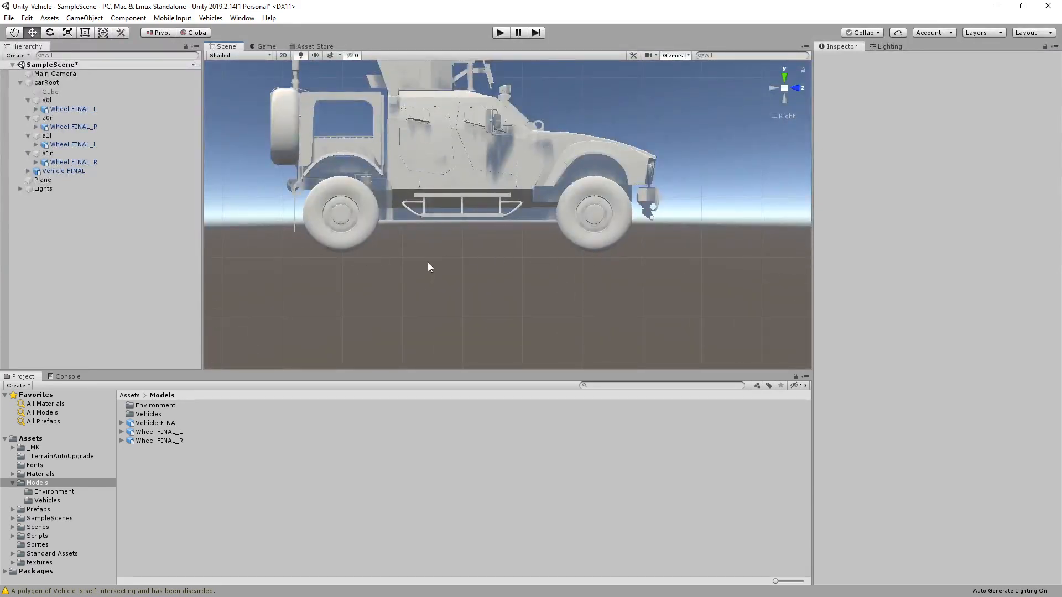
click(49, 83)
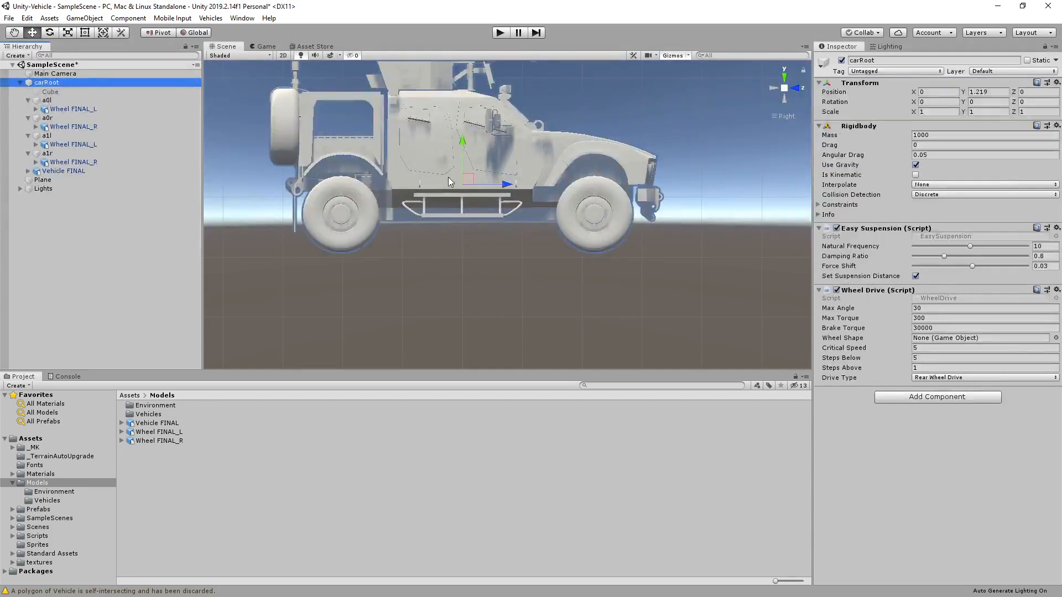
drag(462, 141, 461, 141)
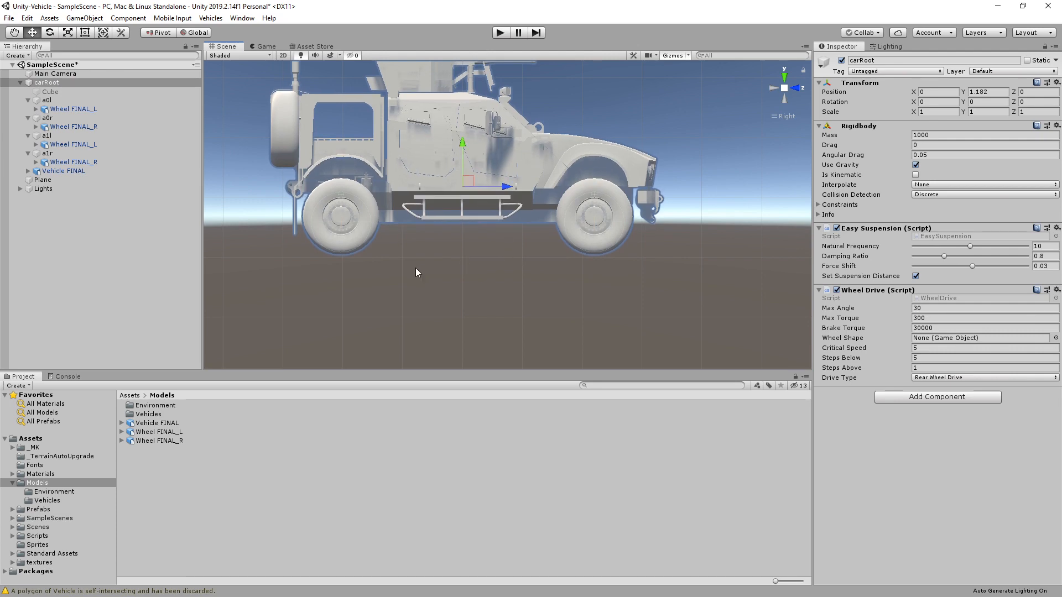
Review the assembled vehicle in perspective, then expand Vehicle FINAL and show the material settings of its Vehicle mesh
click(779, 116)
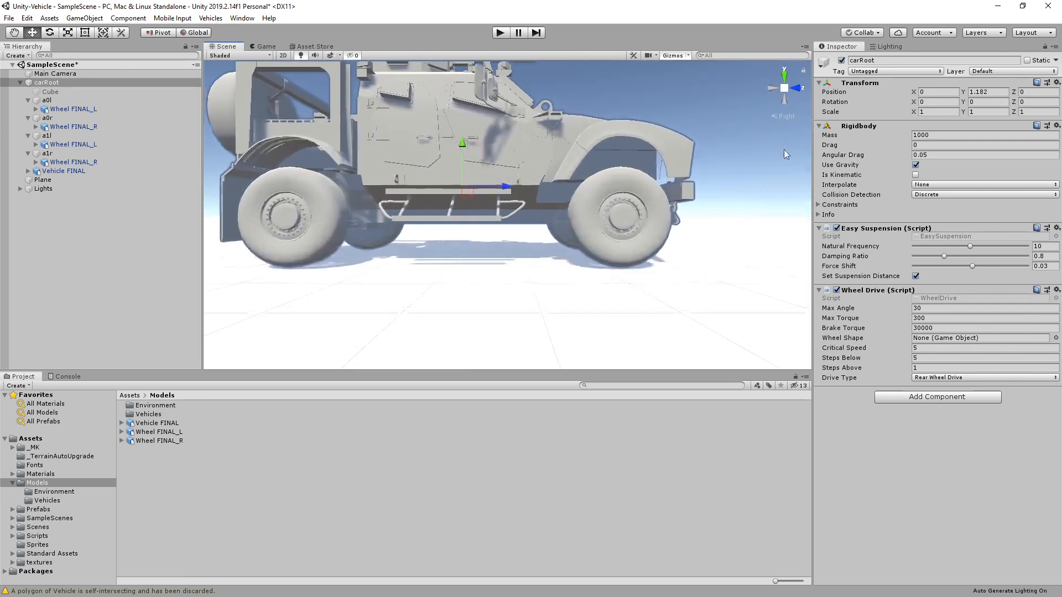
alt+drag(625, 161, 482, 222)
scroll(601, 126, down, 10)
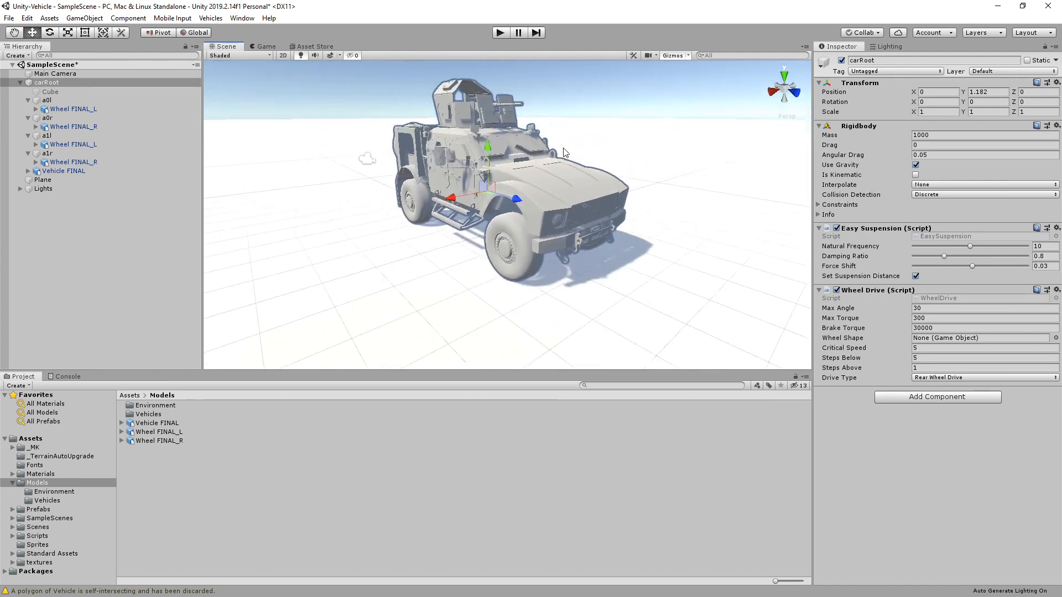
click(612, 105)
alt+drag(665, 220, 566, 233)
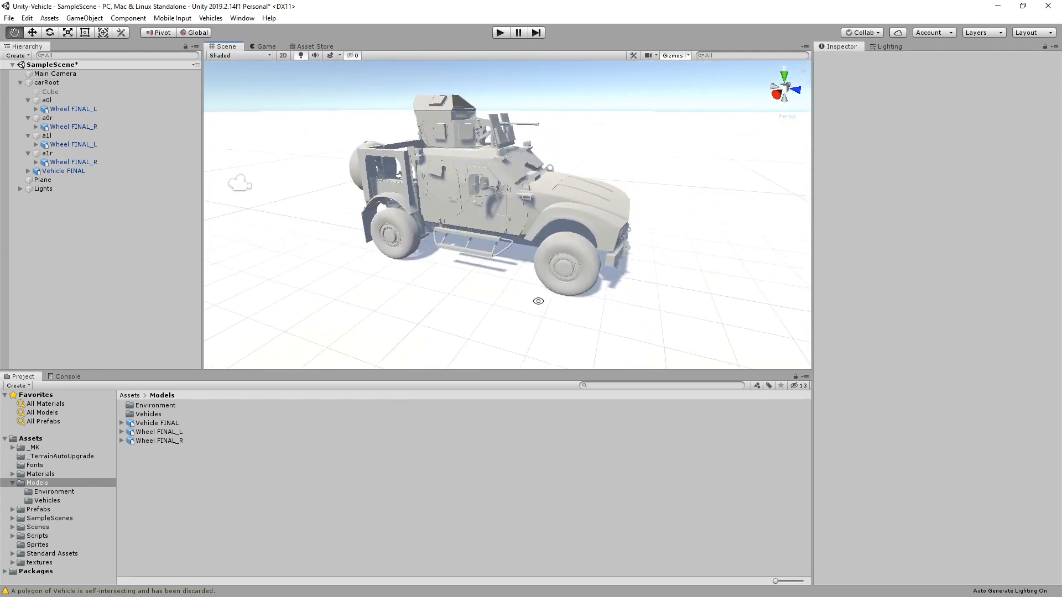
alt+drag(538, 301, 470, 266)
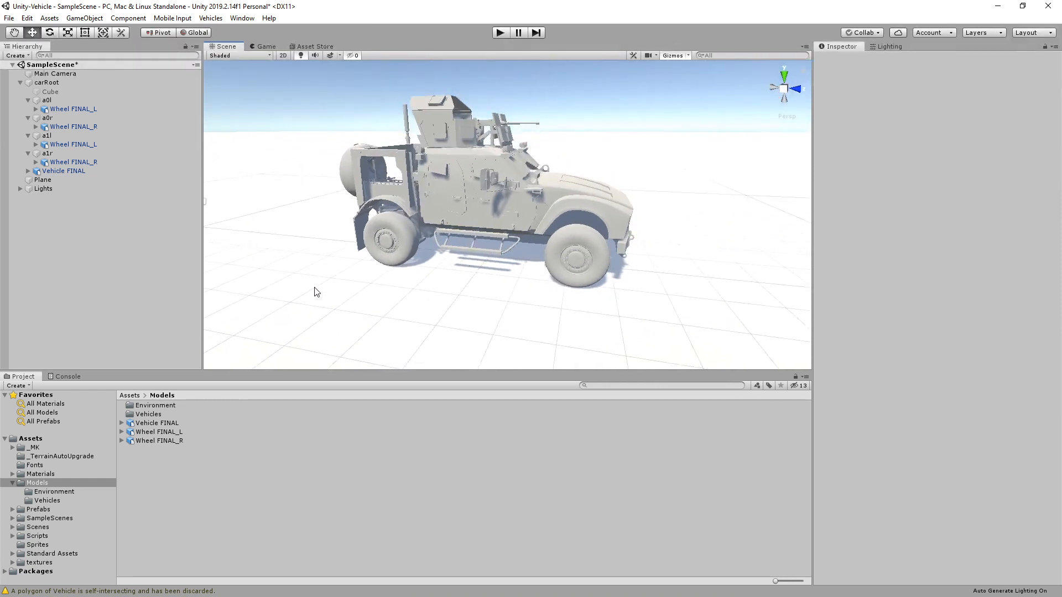
click(62, 171)
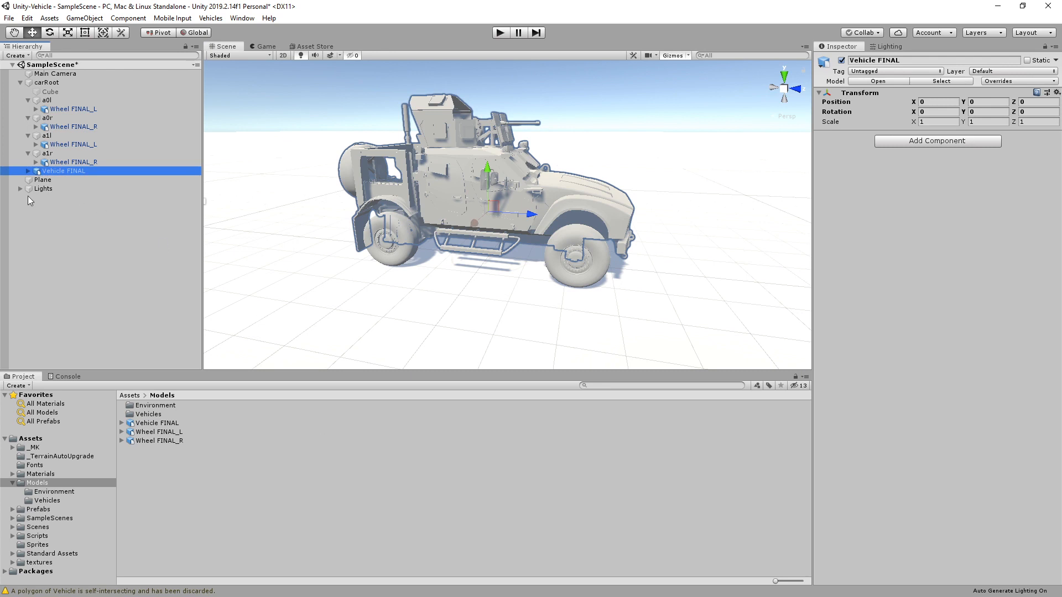
click(28, 171)
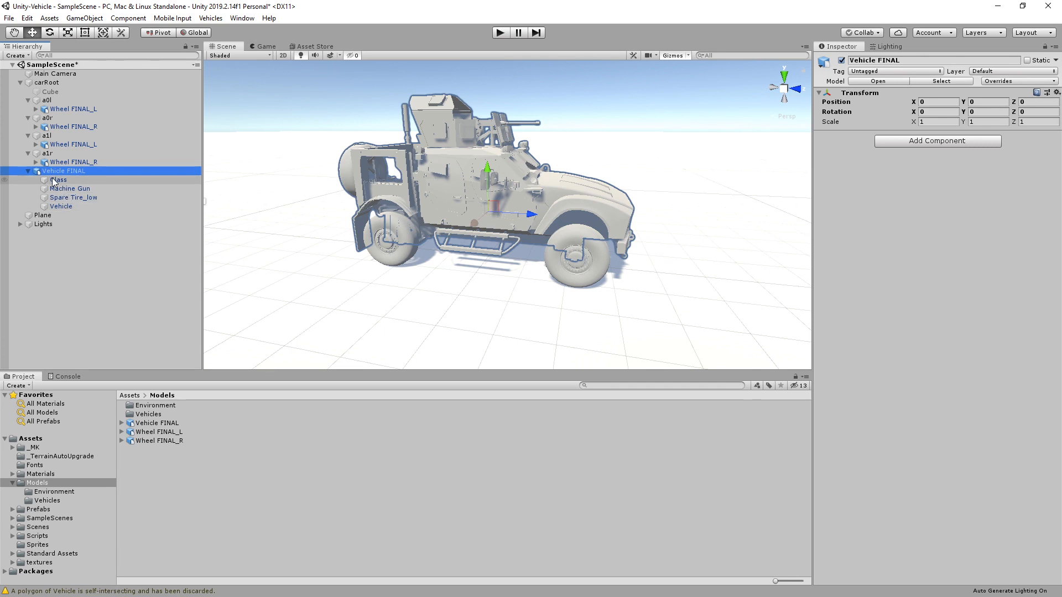
click(65, 206)
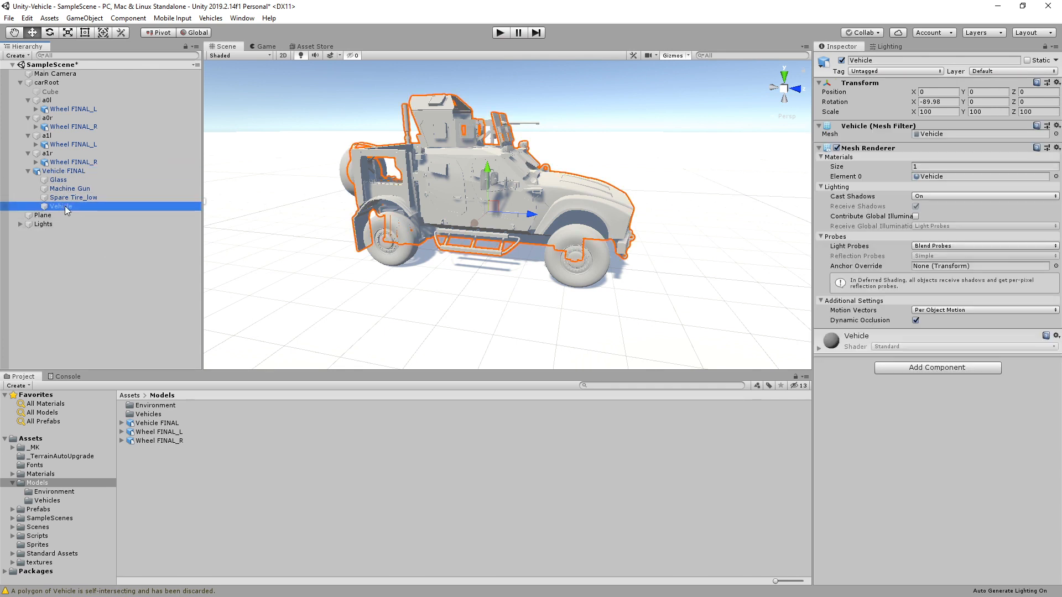
alt+drag(443, 286, 407, 287)
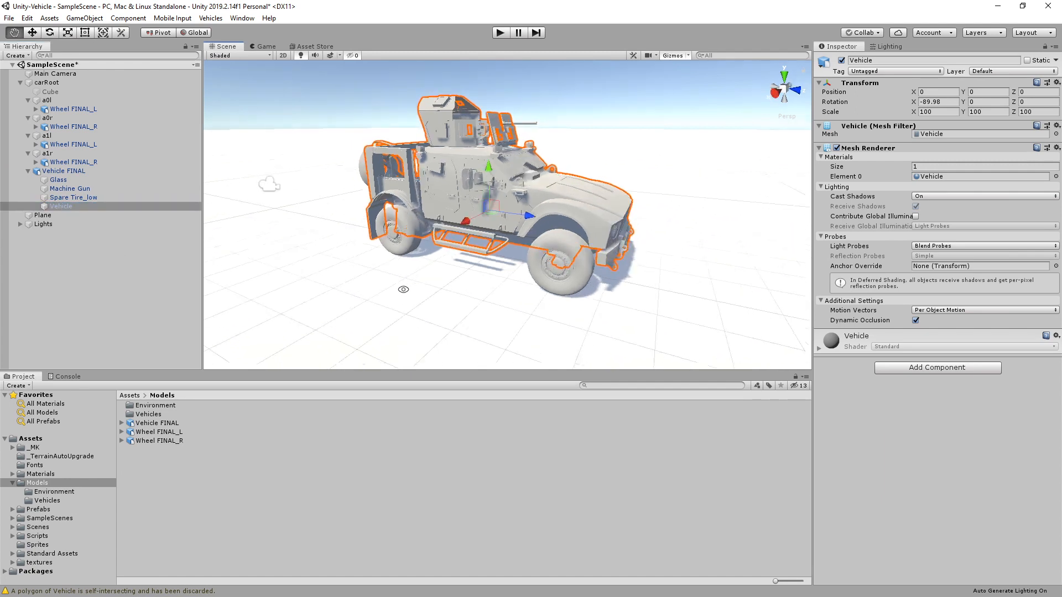
click(819, 349)
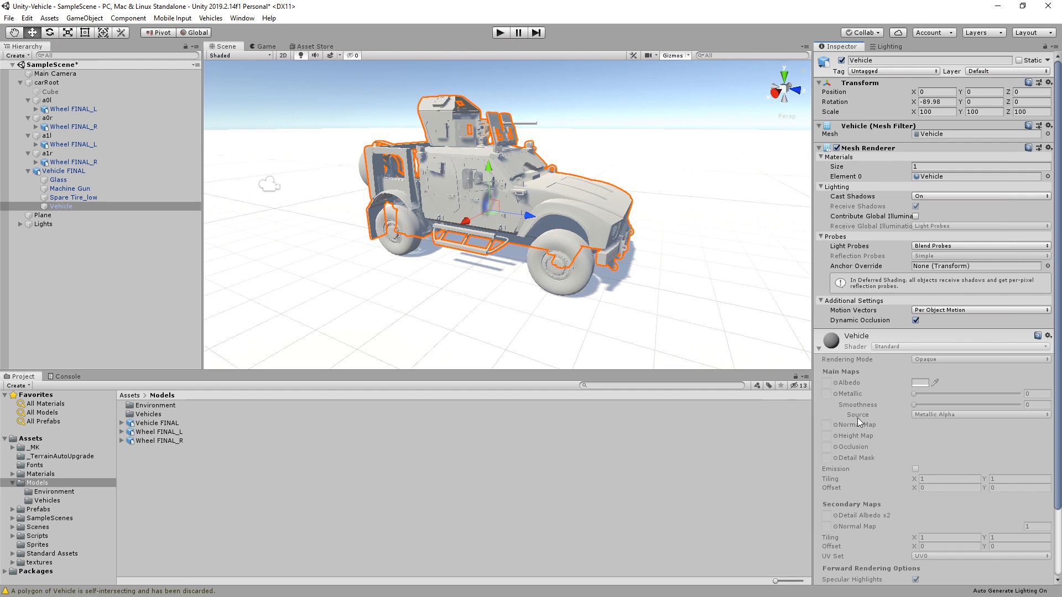
Create a folder named Oshkosh M-ATV inside the project's Materials folder
scroll(912, 403, down, 5)
scroll(912, 402, up, 5)
click(39, 475)
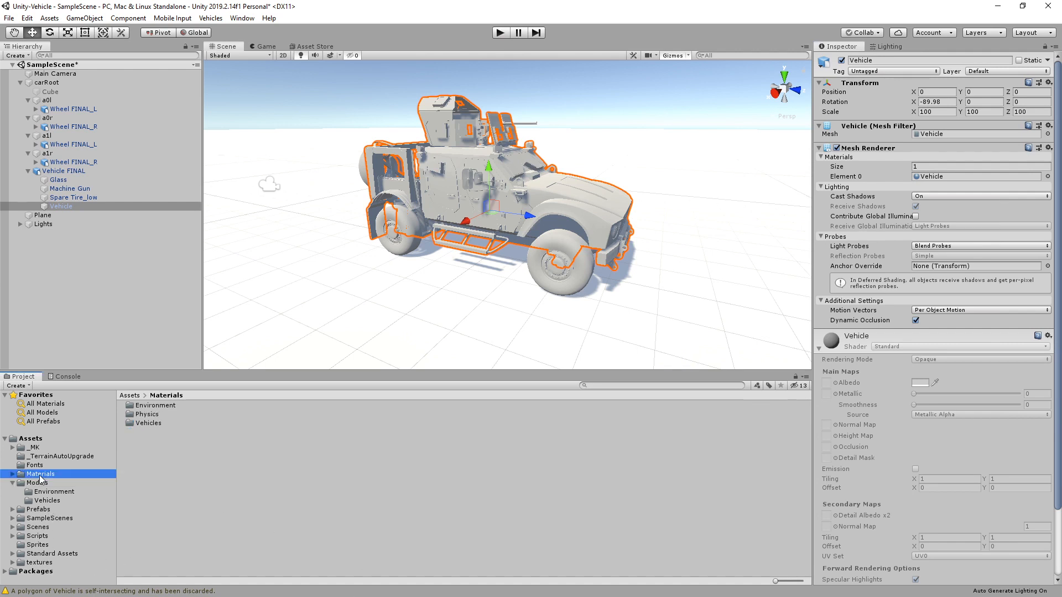
right_click(292, 456)
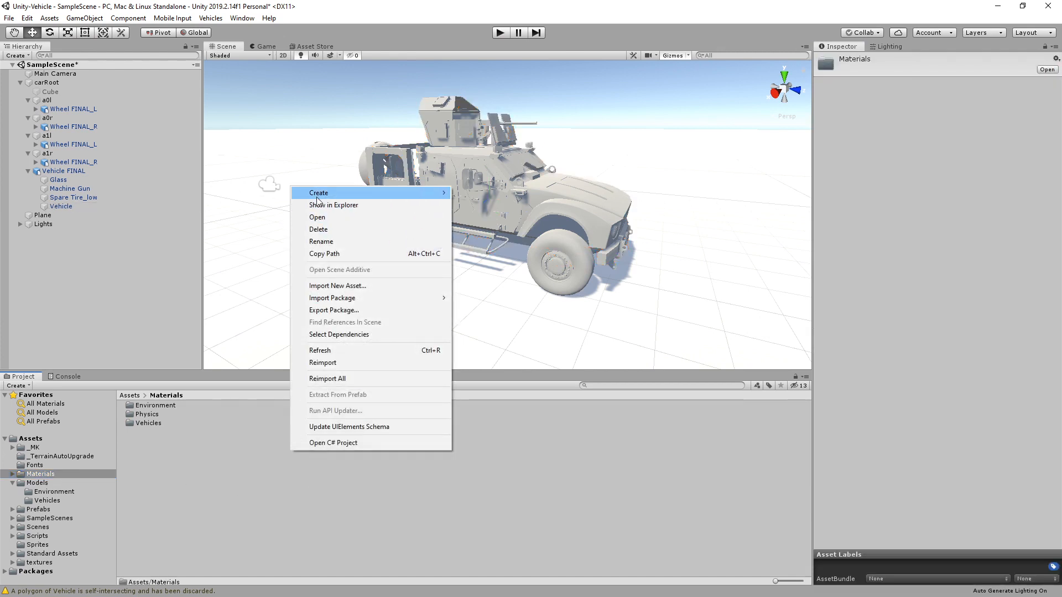
mouse_move(320, 197)
click(476, 146)
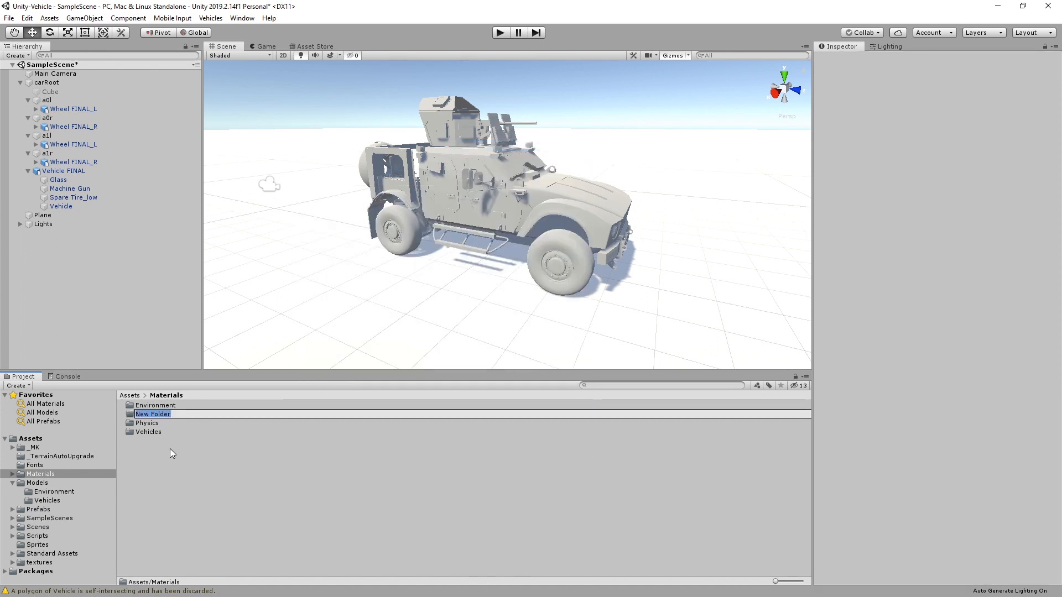
text(Oshkosh M-ATV)
key(Return)
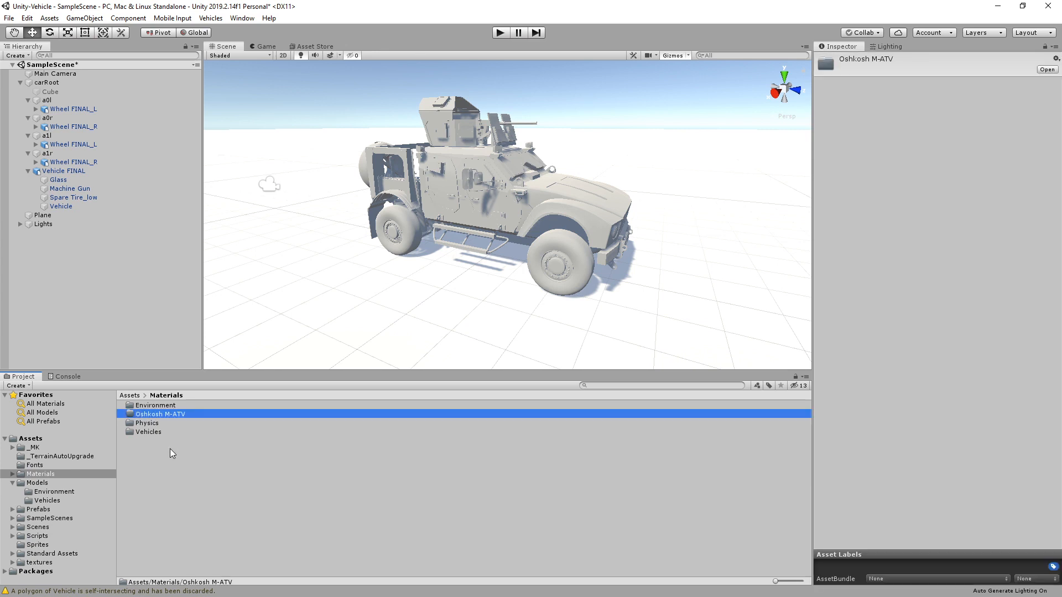
Open the Oshkosh M-ATV folder and create a material in it named Oshkosh Vehicle Main
double_click(188, 414)
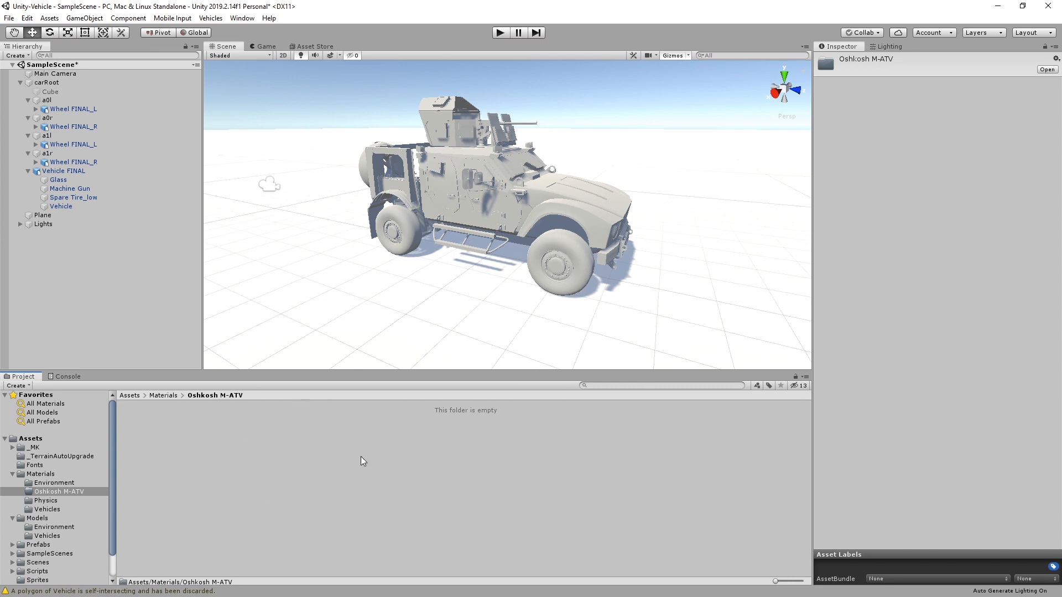
right_click(298, 433)
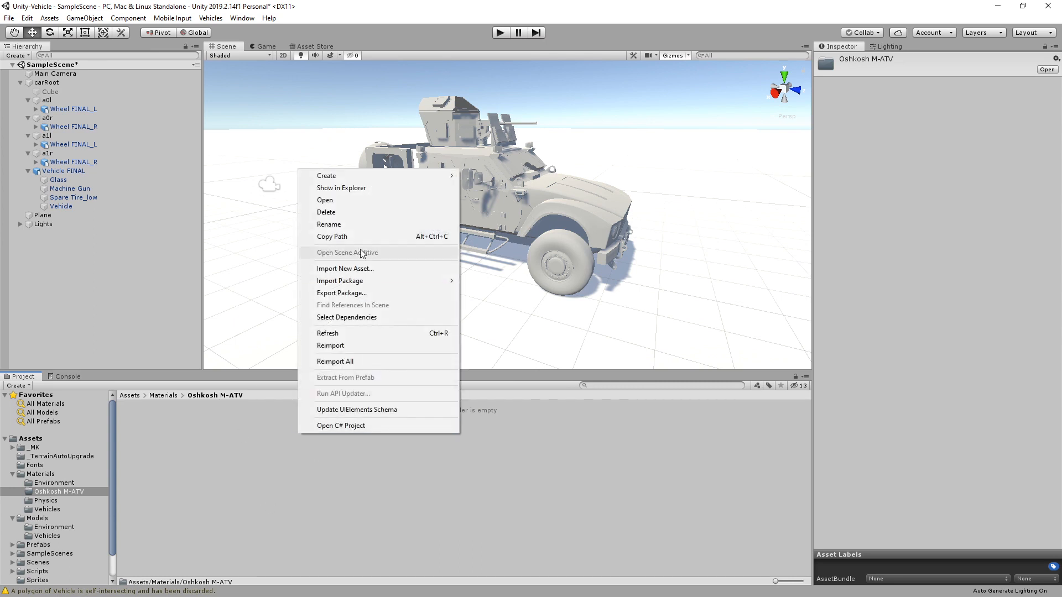
mouse_move(360, 175)
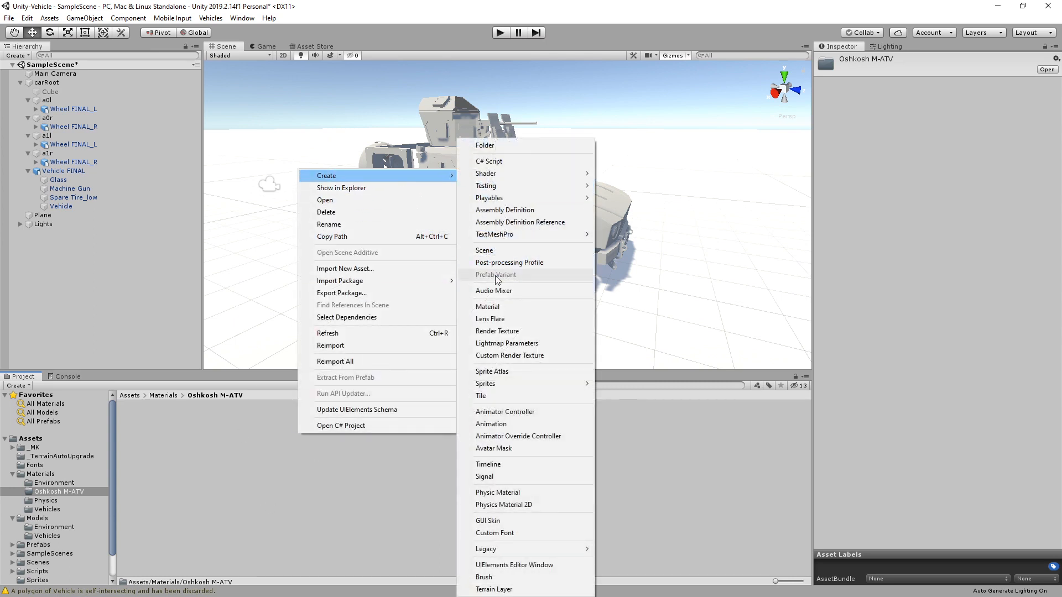
click(502, 307)
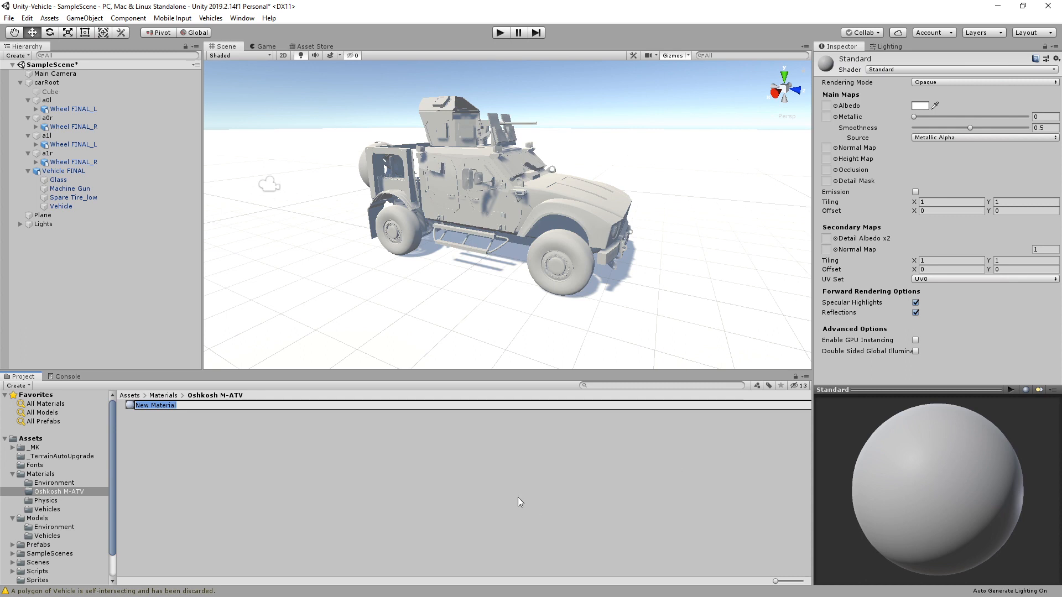
text(Oshkosh Vehicle Main)
key(Return)
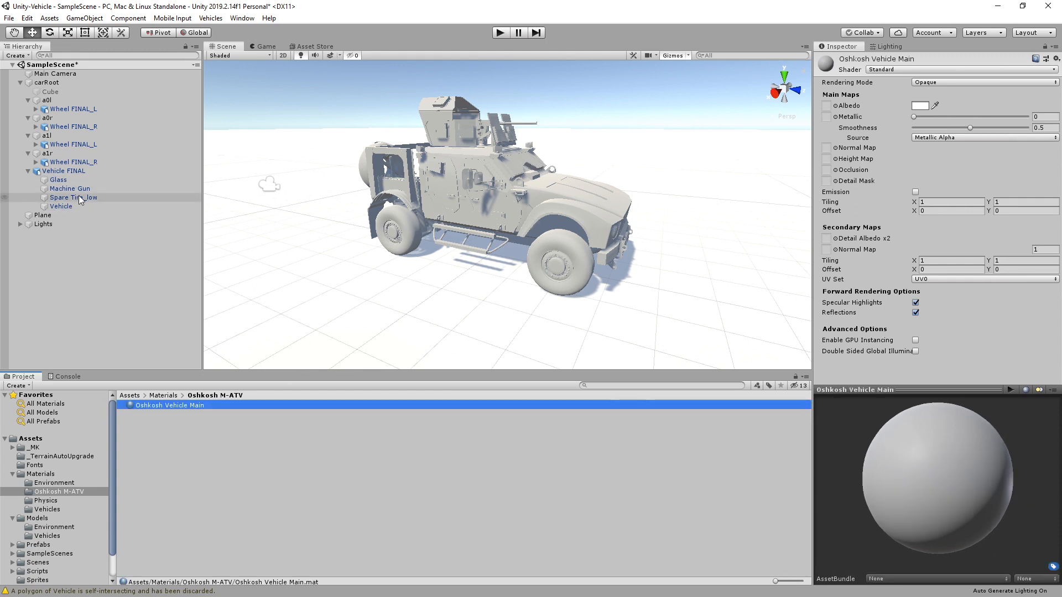
Create a second material named Oshkosh Spare Tire in the Oshkosh M-ATV folder
right_click(250, 460)
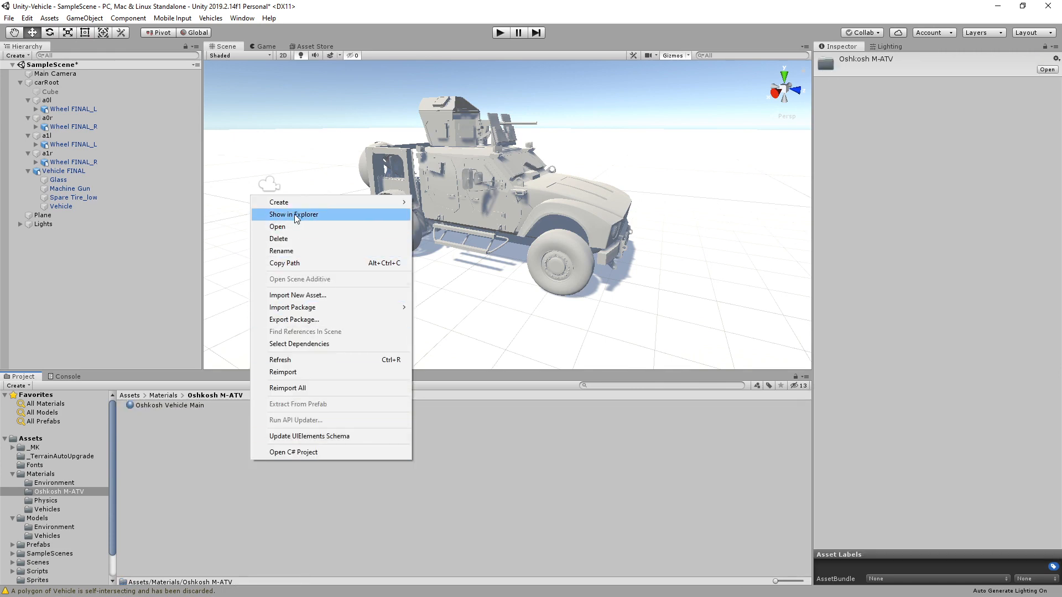
mouse_move(297, 203)
click(457, 306)
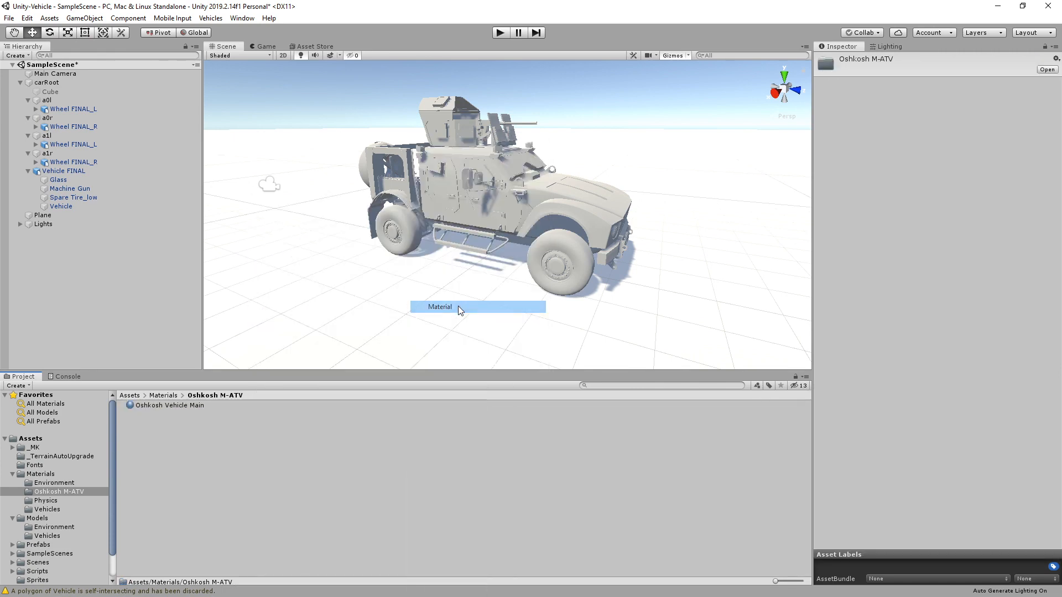
text(Oshkosh )
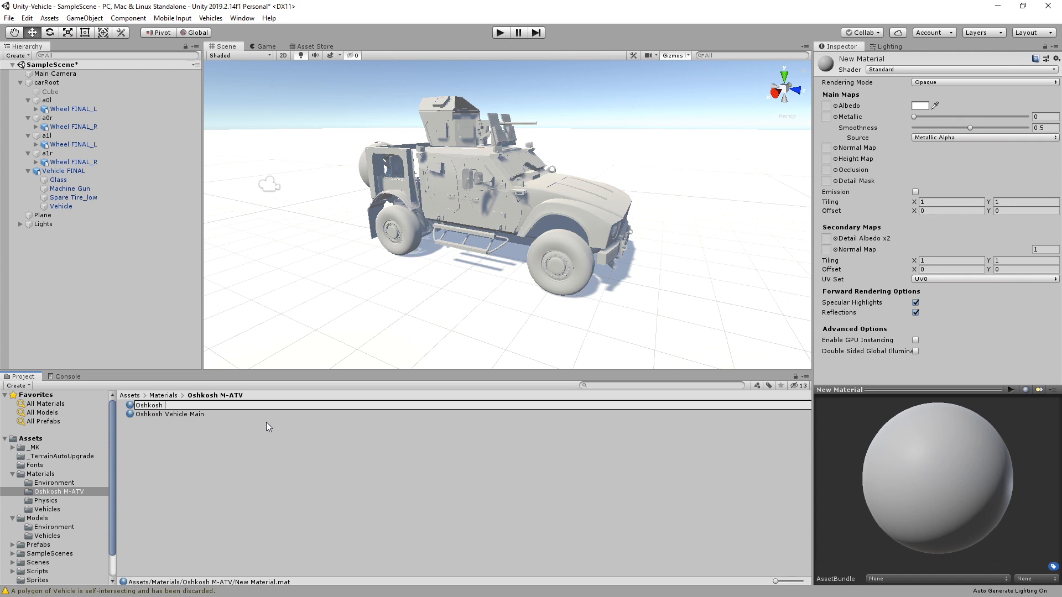
text(Spare Tire)
key(Return)
click(213, 472)
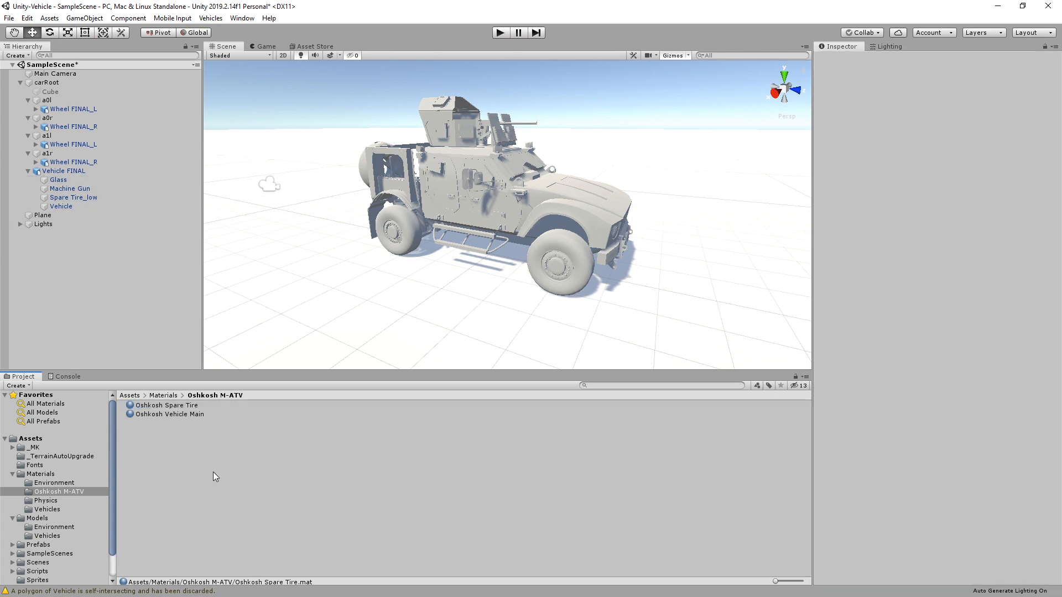
Create a third material named Oshkosh Machine Gun in the Oshkosh M-ATV folder
right_click(233, 467)
mouse_move(277, 209)
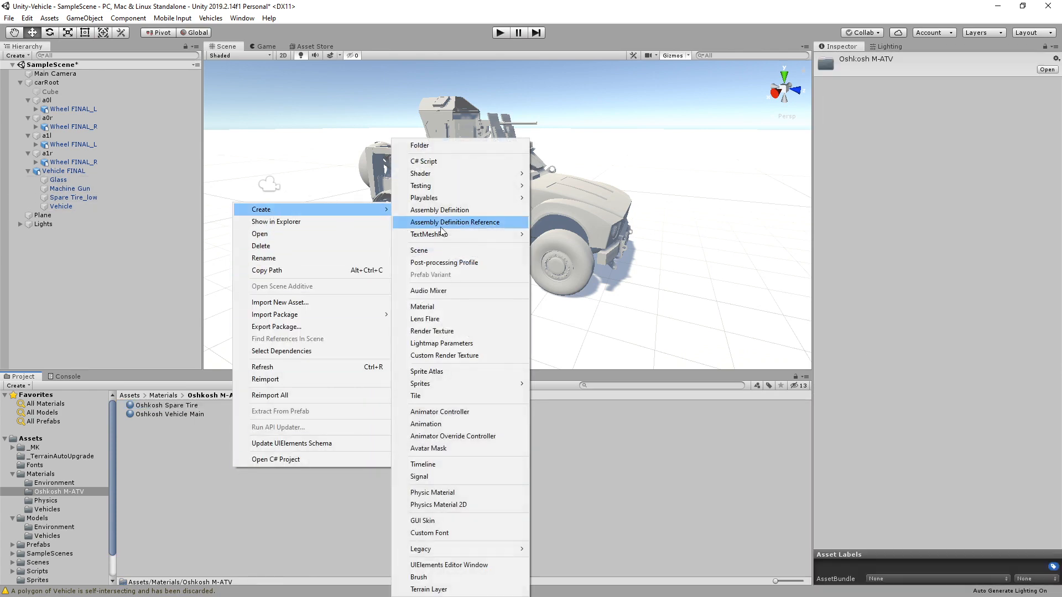
click(447, 307)
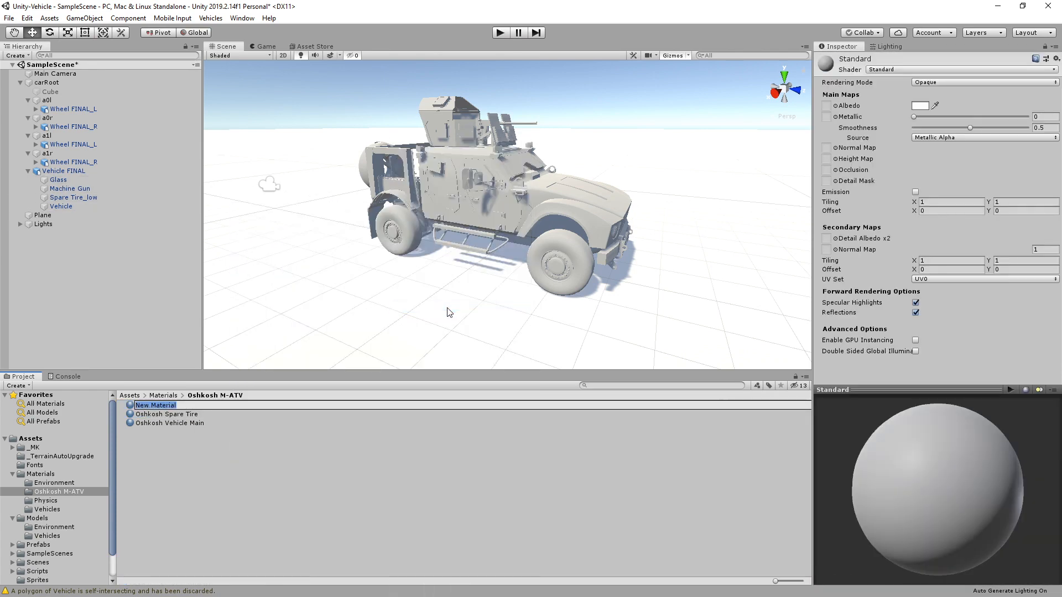
text(Oshkosh Machine Gun)
key(Return)
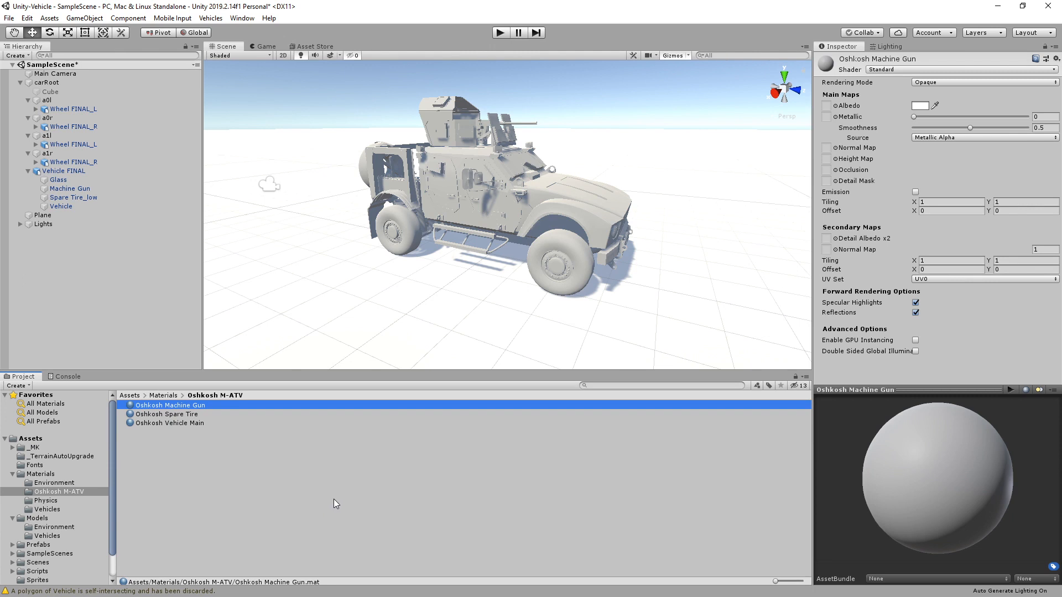
Assign the Oshkosh Vehicle Main material to the Vehicle mesh under Vehicle FINAL
click(70, 208)
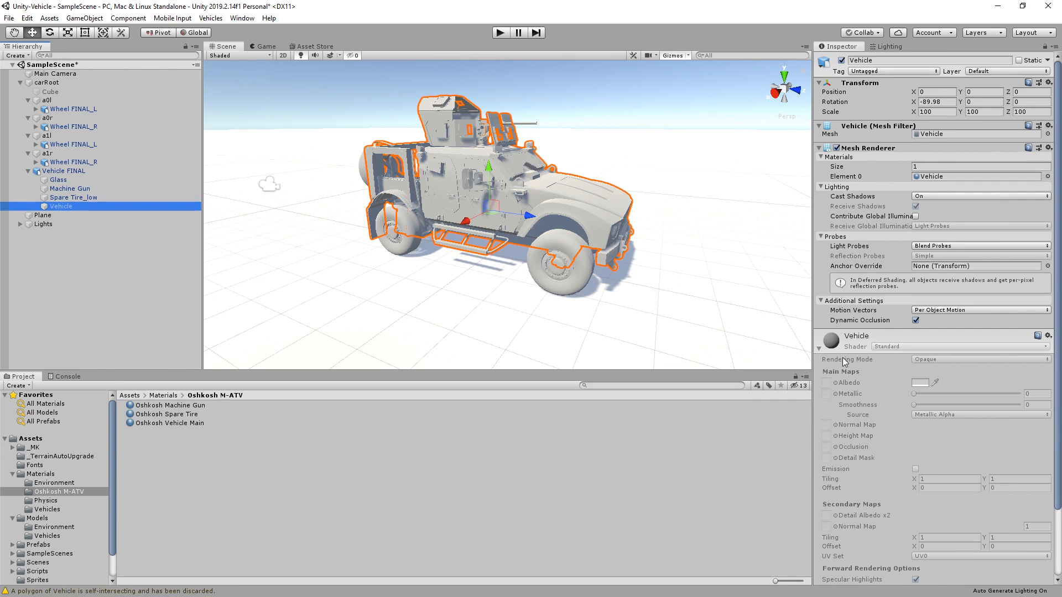
click(819, 348)
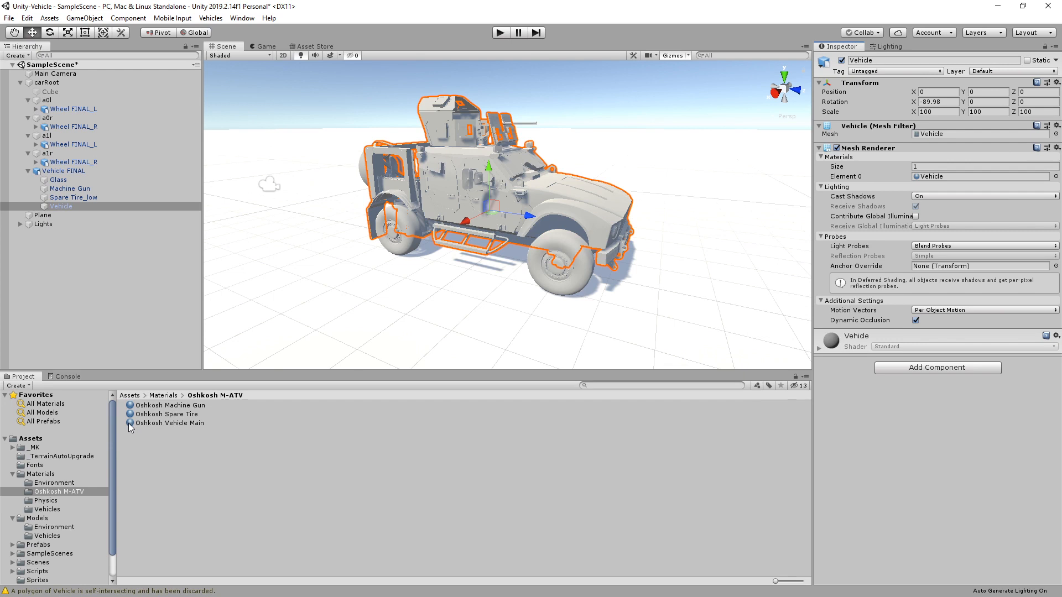
mouse_move(129, 424)
mouse_down()
mouse_move(505, 434)
mouse_move(881, 419)
mouse_up()
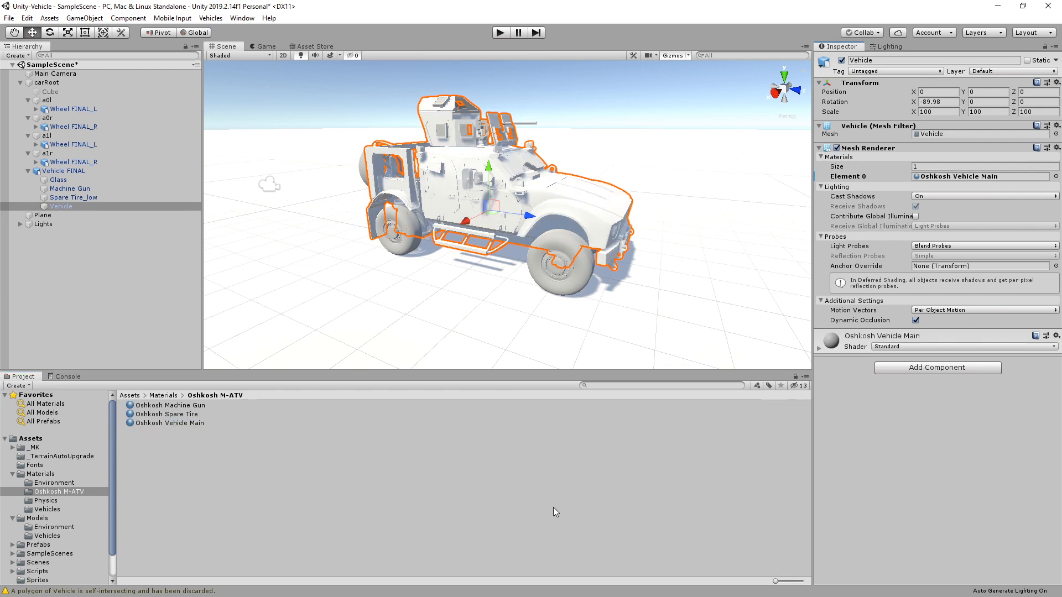
Assign the Oshkosh Spare Tire material to the Spare Tire_low mesh at the vehicle's rear
click(73, 197)
alt+drag(356, 215, 453, 246)
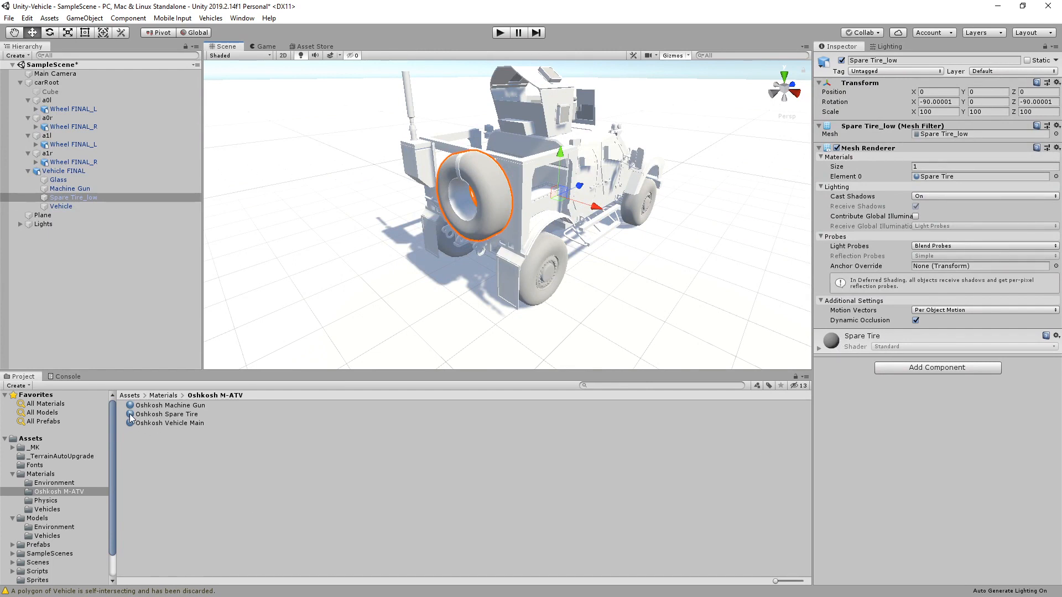
drag(132, 418, 887, 423)
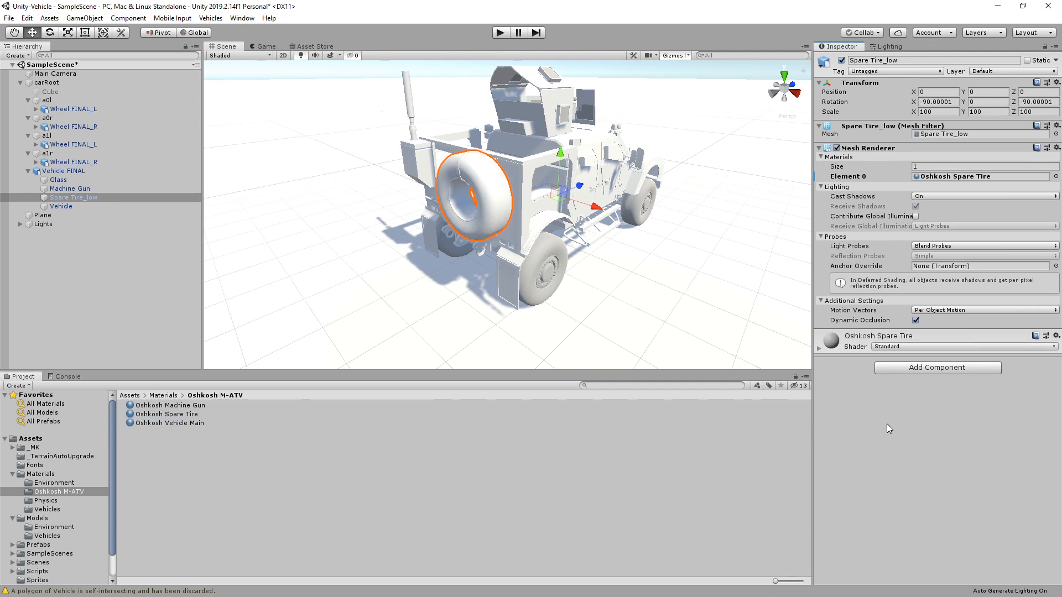
Assign the Oshkosh Machine Gun material to the Machine Gun mesh on the vehicle's turret
alt+drag(645, 175, 525, 203)
scroll(526, 203, up, 5)
middle_drag(526, 204, 455, 252)
scroll(455, 252, up, 8)
alt+drag(455, 251, 534, 233)
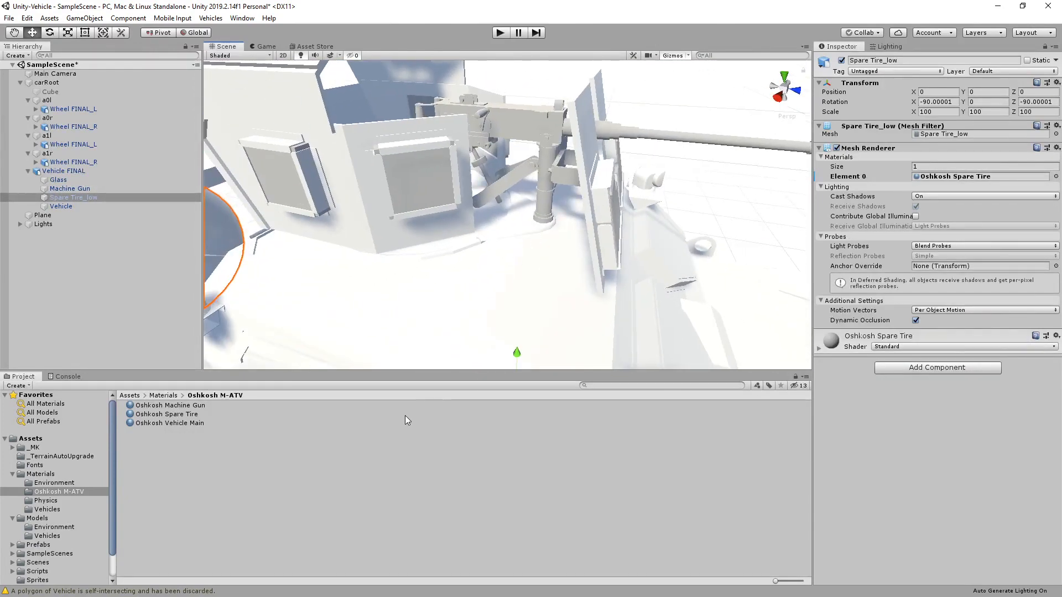
click(69, 188)
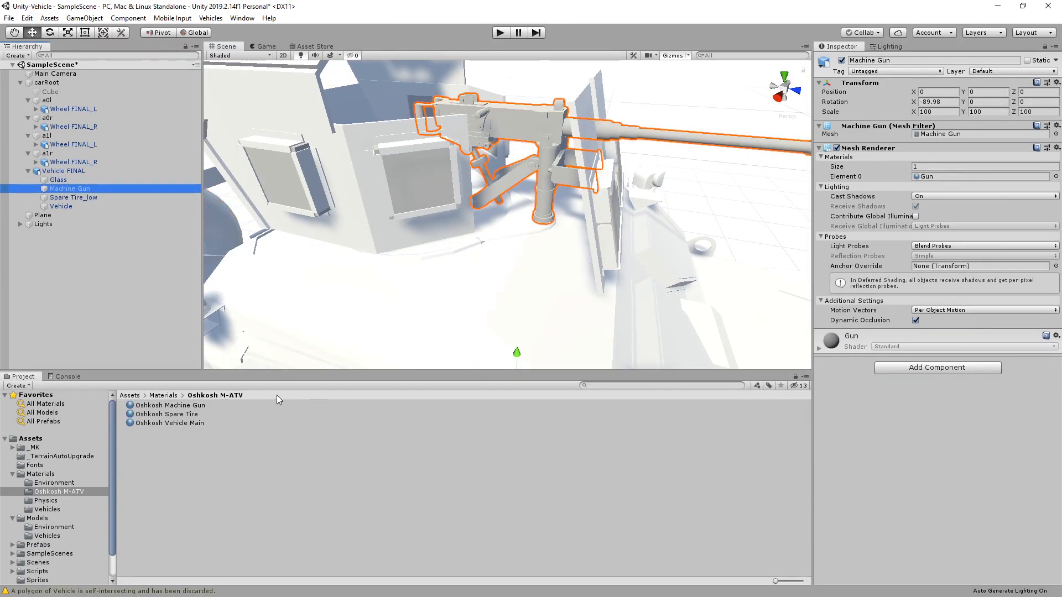
drag(131, 409, 920, 434)
click(723, 214)
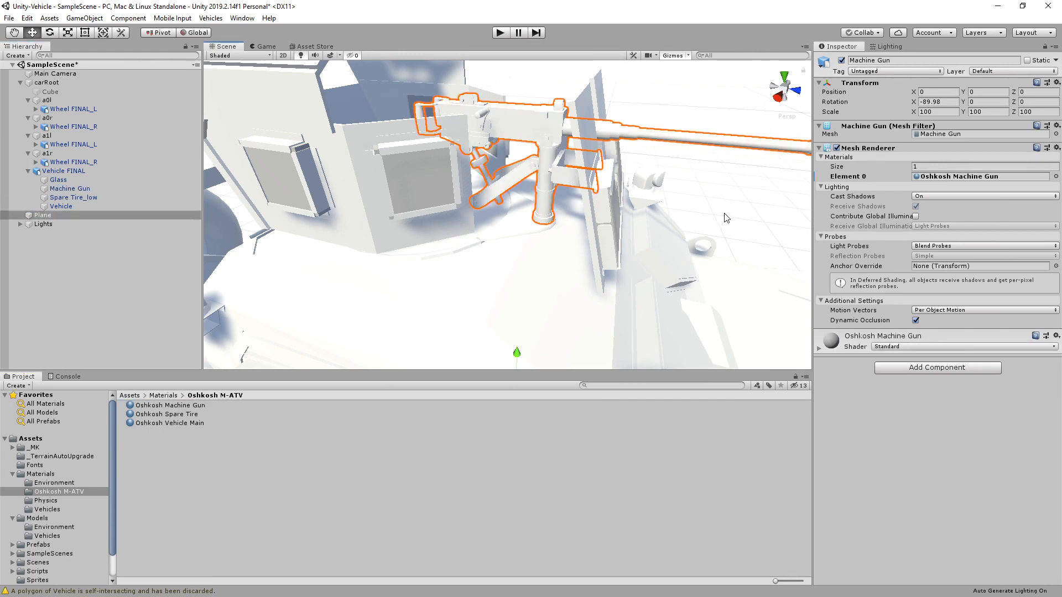
Create a folder named Oshkosh Textures inside the project's textures folder
scroll(719, 213, down, 5)
scroll(695, 204, down, 3)
middle_drag(669, 226, 644, 191)
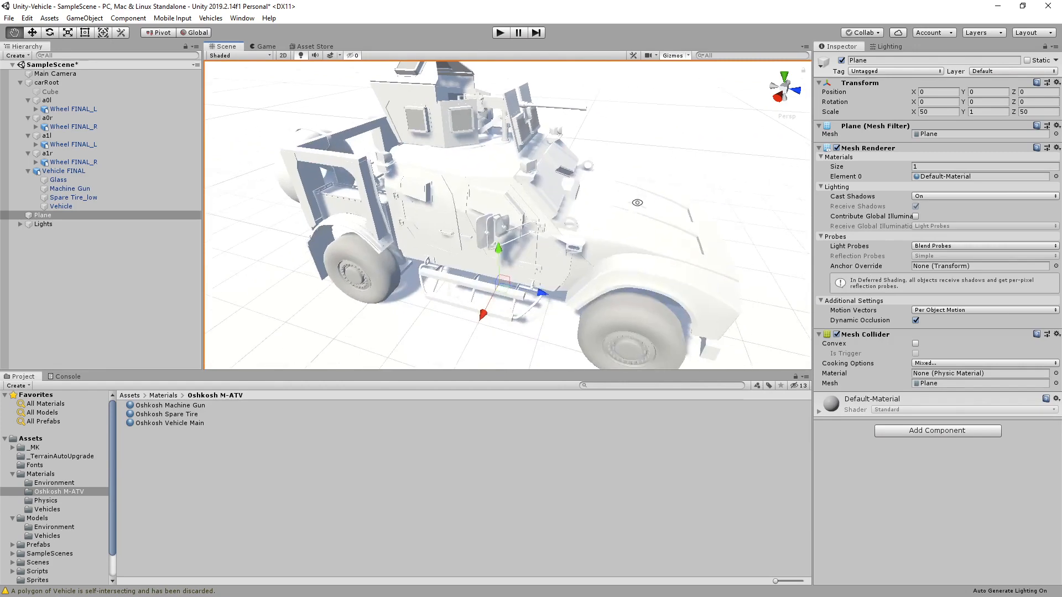
alt+drag(641, 213, 603, 223)
scroll(623, 203, down, 3)
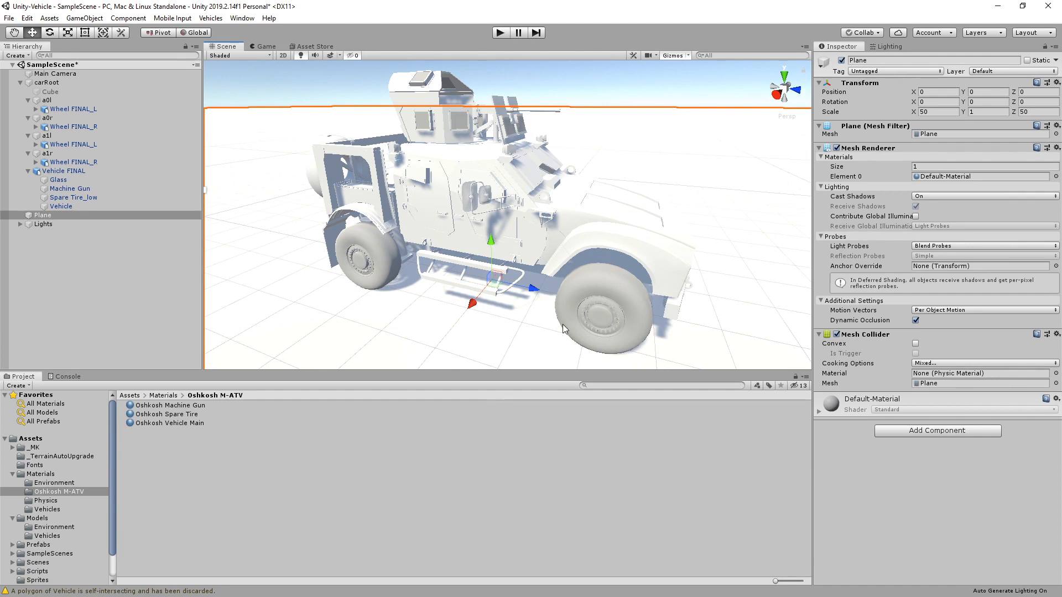
click(12, 474)
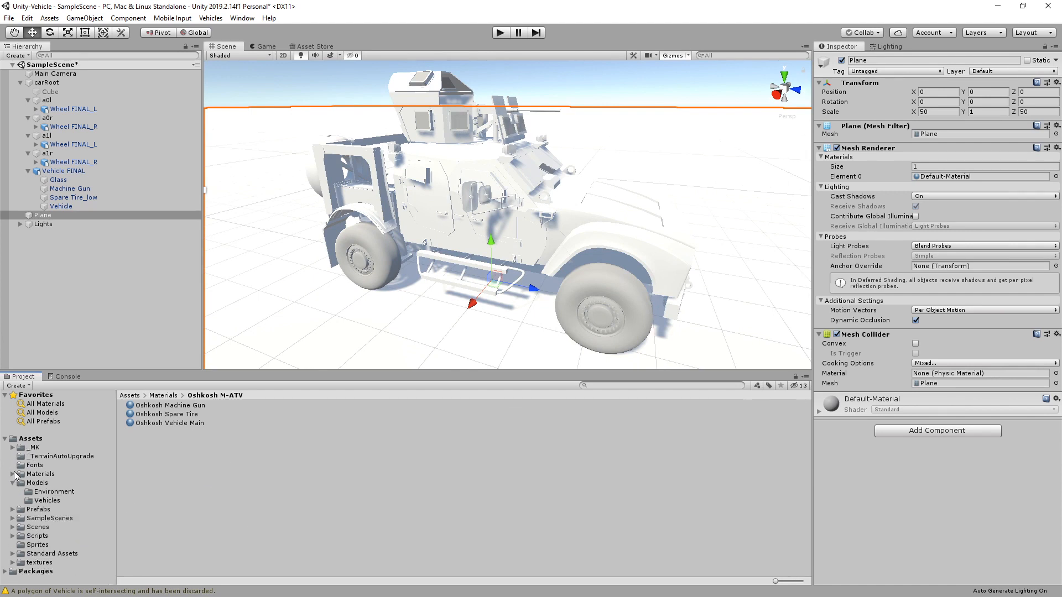
click(39, 563)
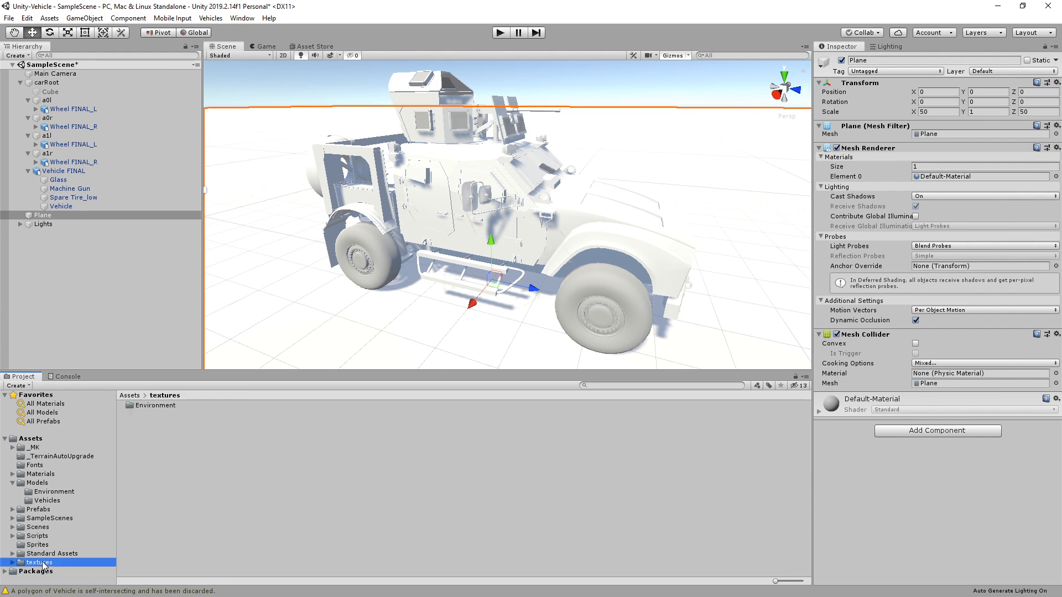
right_click(267, 448)
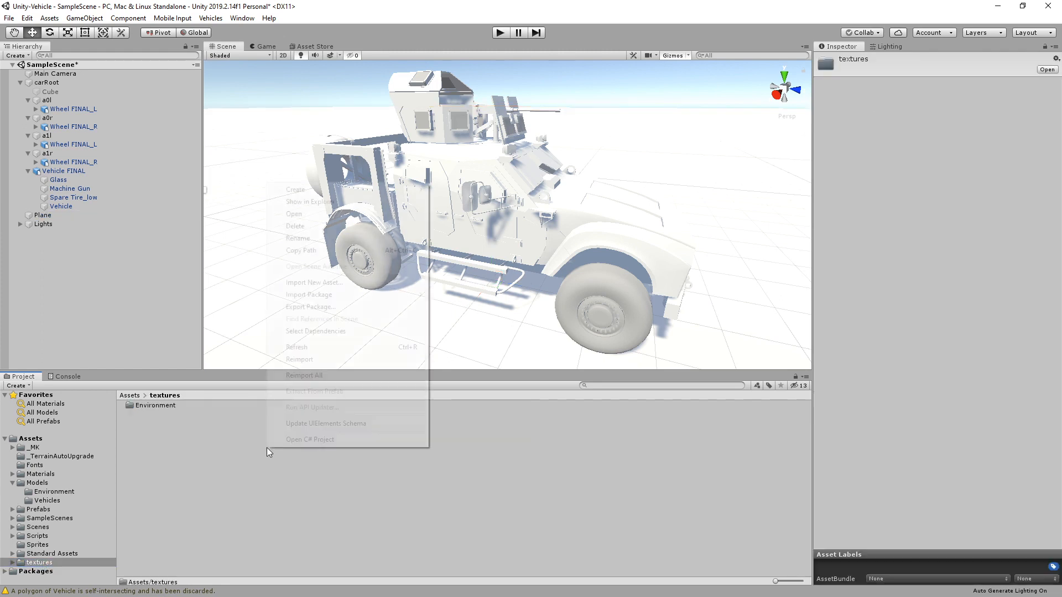
mouse_move(330, 191)
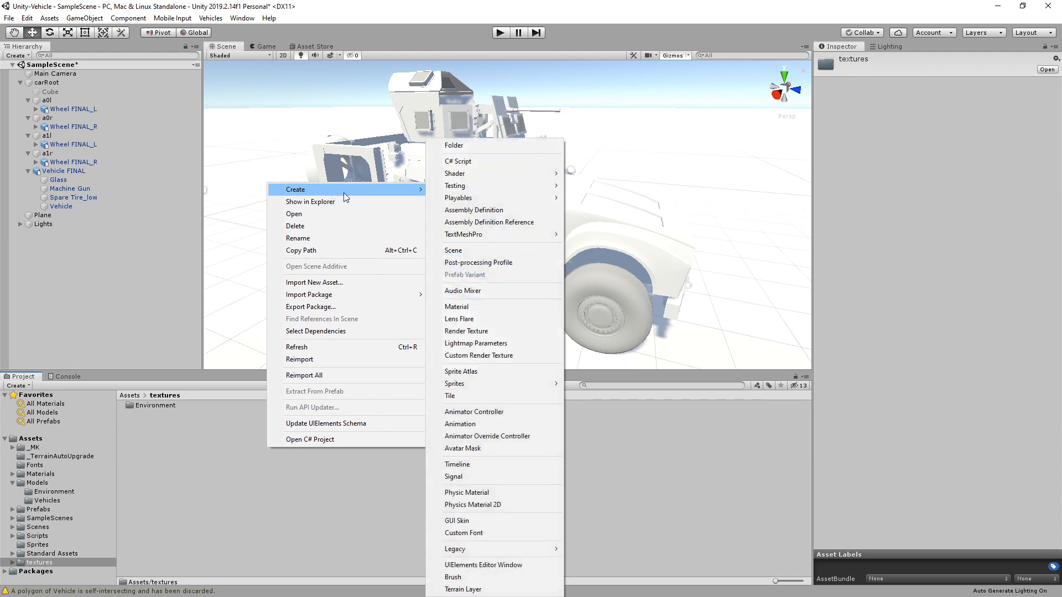
click(459, 145)
text(O)
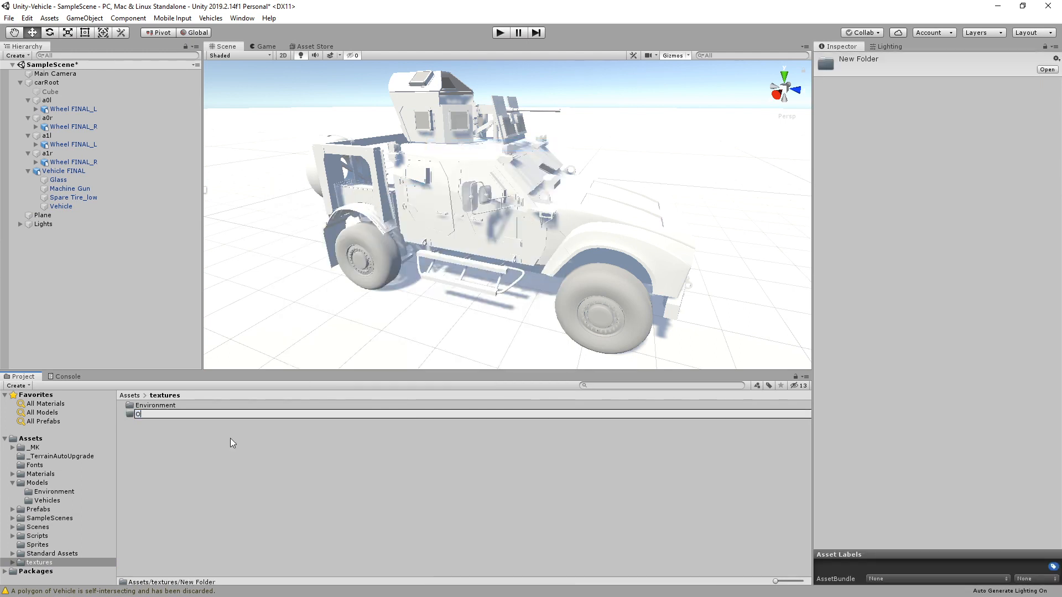
text(shkosh Textures)
key(Return)
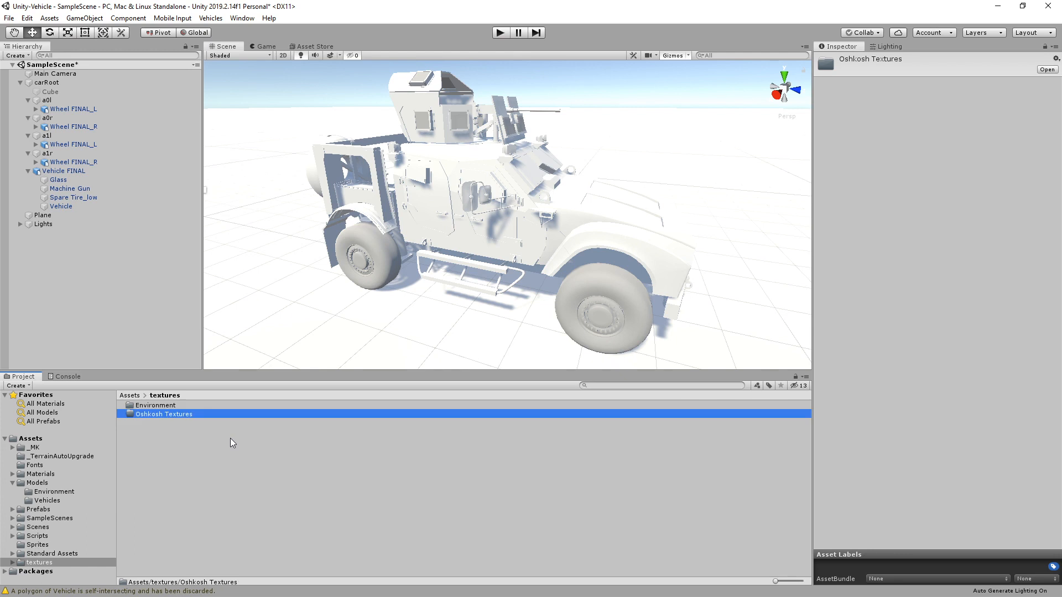
Import all the PNG textures from the Export folder, Gun_AlbedoTransparency through Wheel_Normal, into the Oshkosh Textures folder
double_click(218, 413)
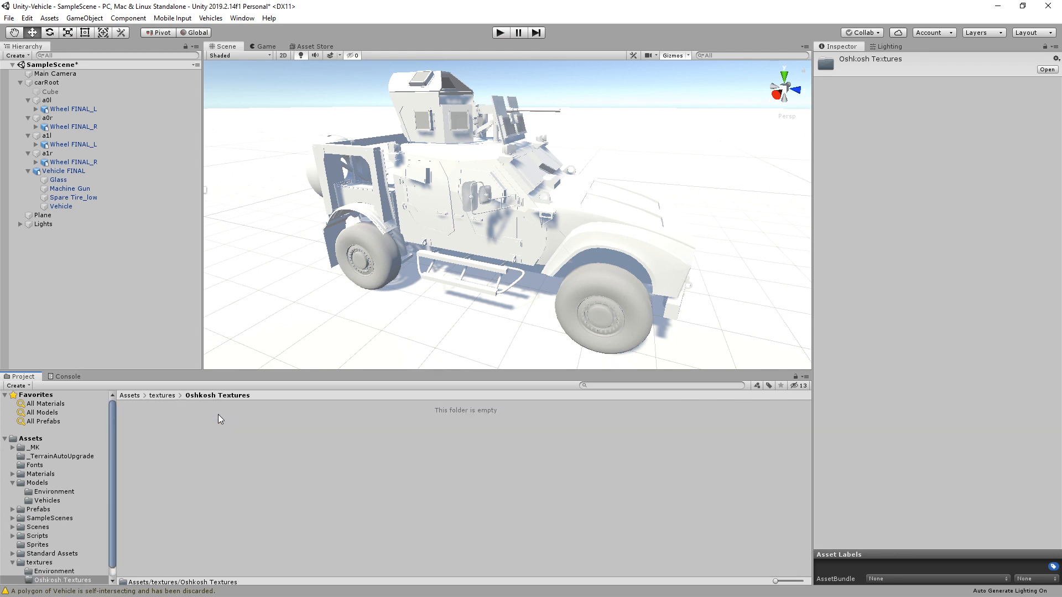
right_click(306, 441)
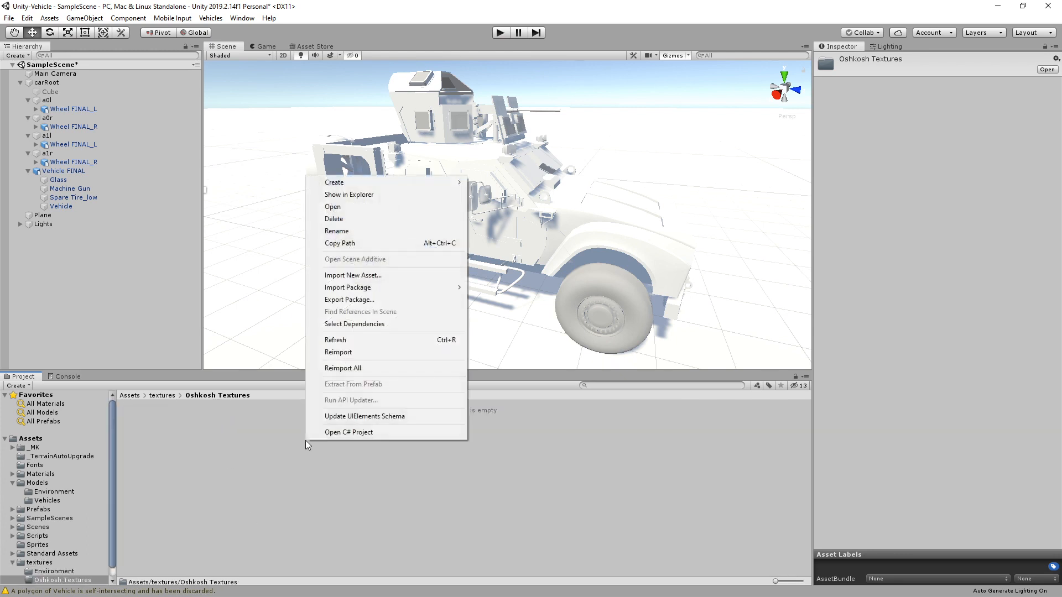
click(380, 277)
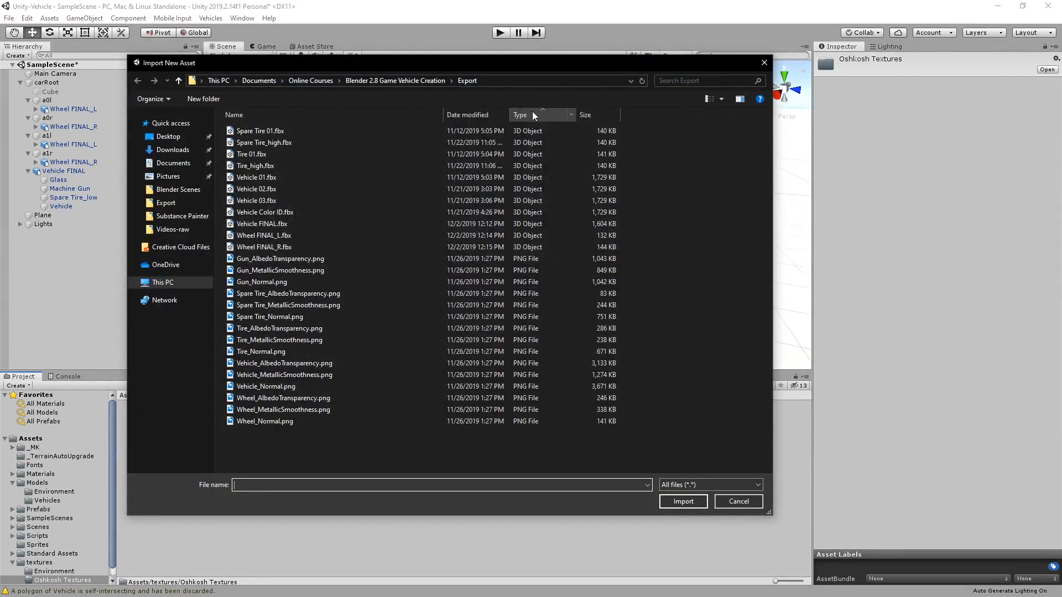
click(533, 112)
click(533, 113)
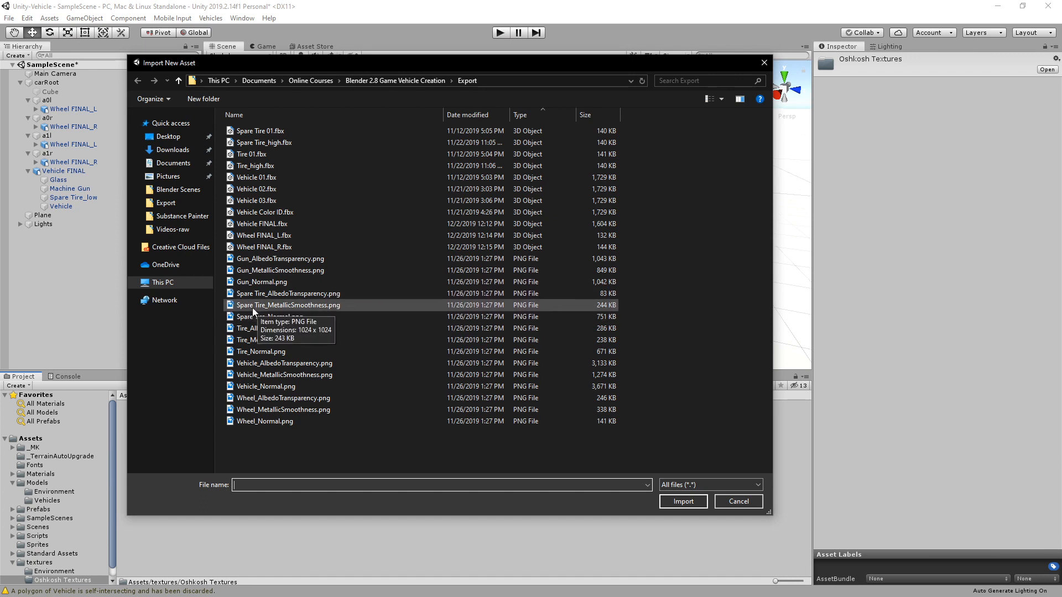
click(274, 257)
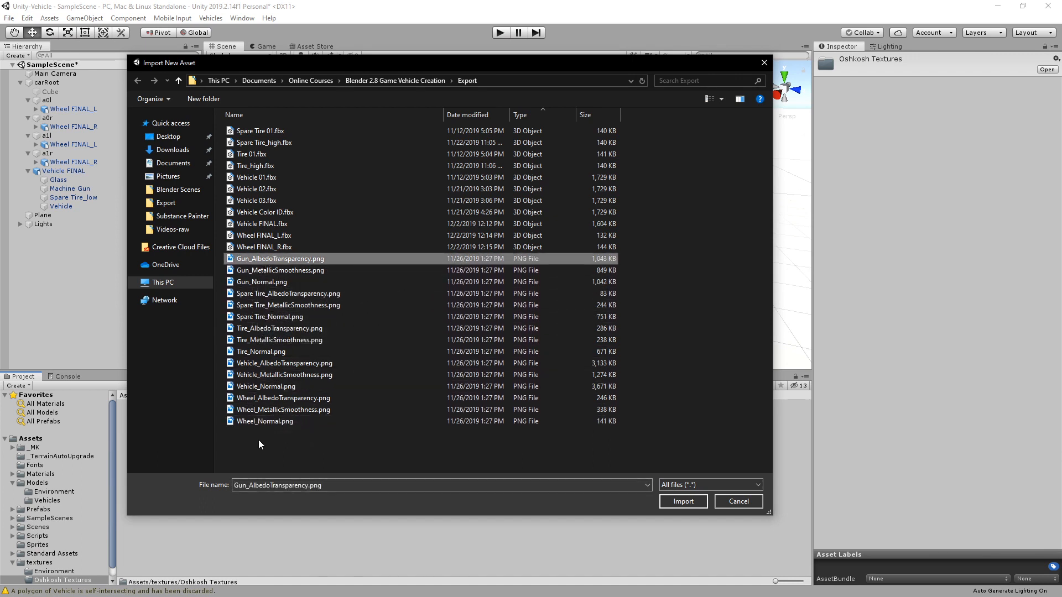
shift+click(269, 424)
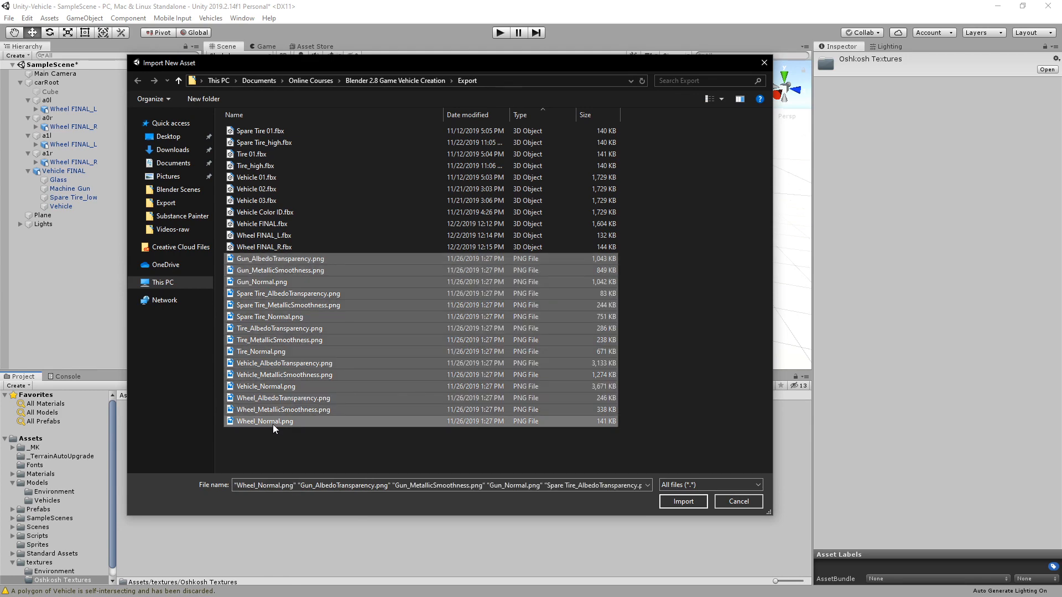
click(683, 501)
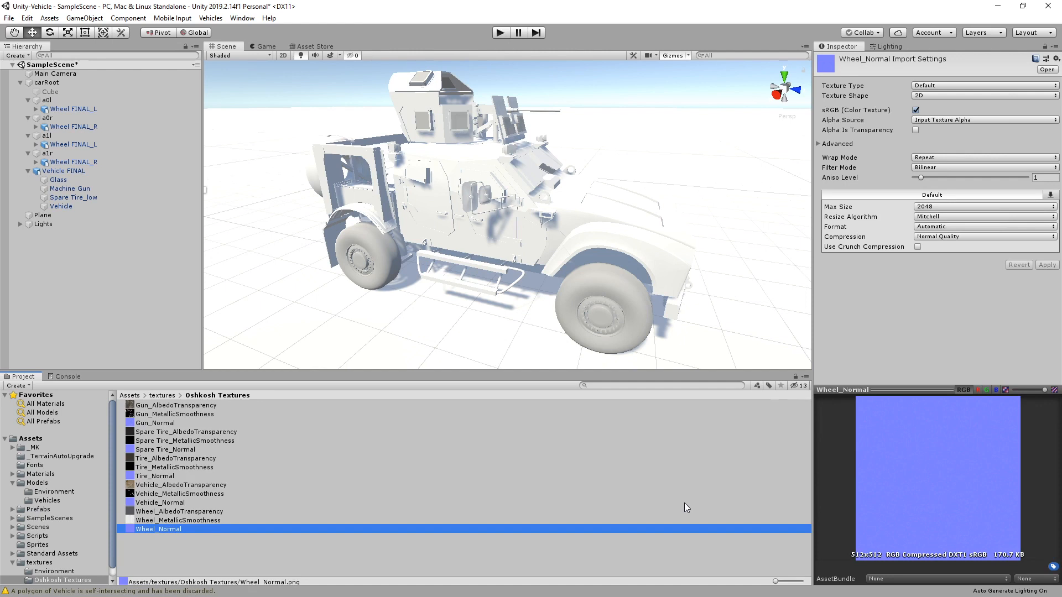
Assign the Gun albedo, metallic smoothness and normal textures to the Oshkosh Machine Gun material, fixing Gun_Normal's type as a normal map
click(162, 407)
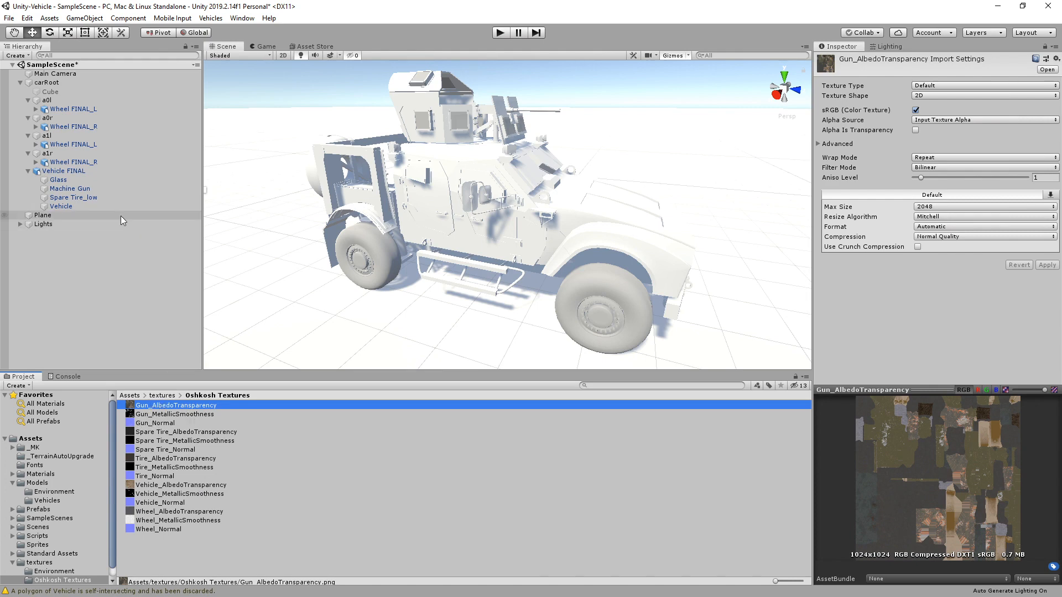
click(69, 189)
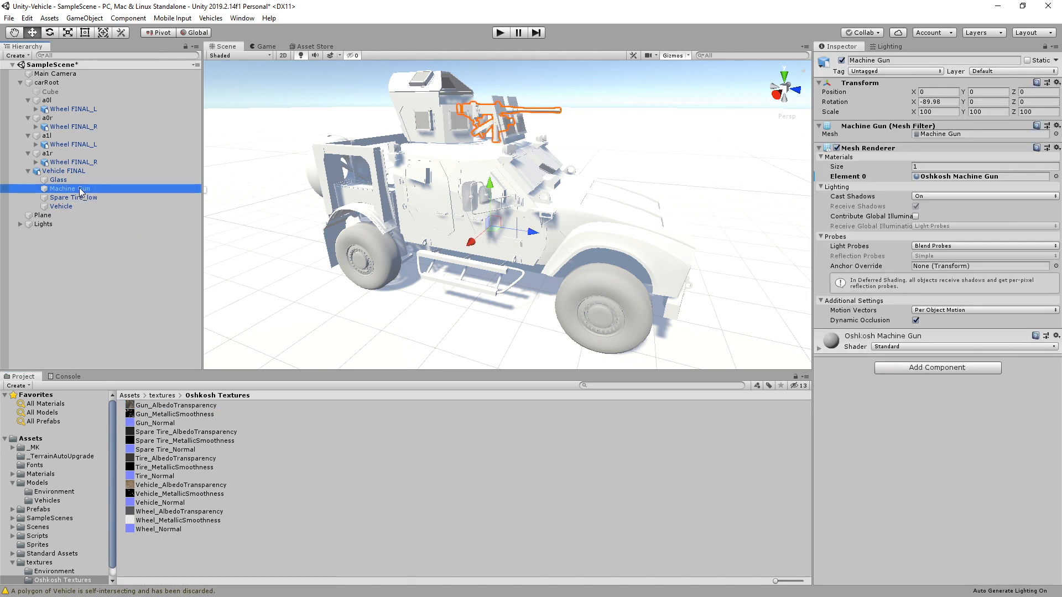
click(818, 348)
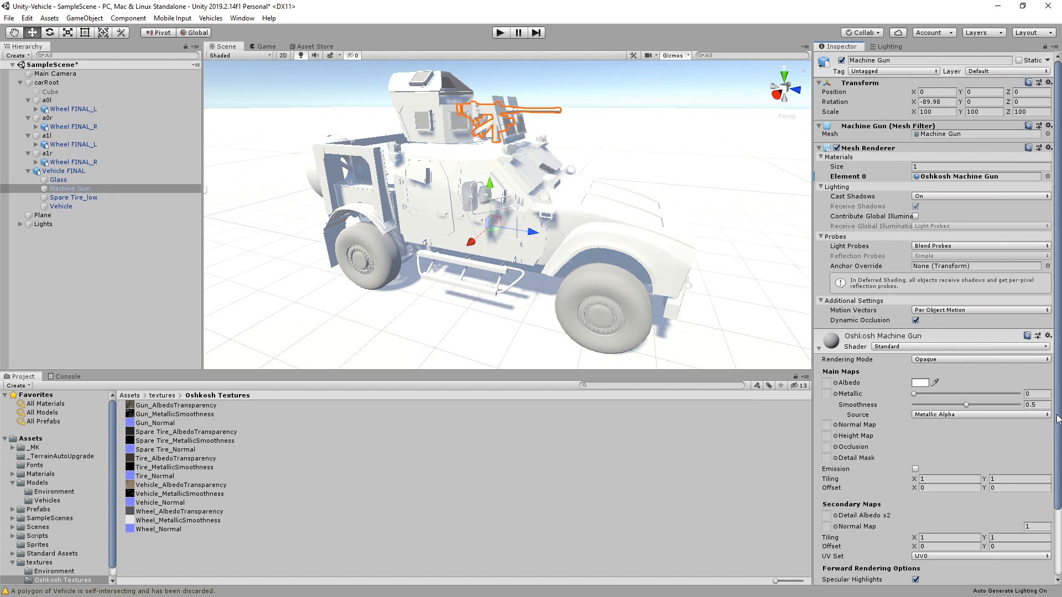
scroll(1057, 418, down, 5)
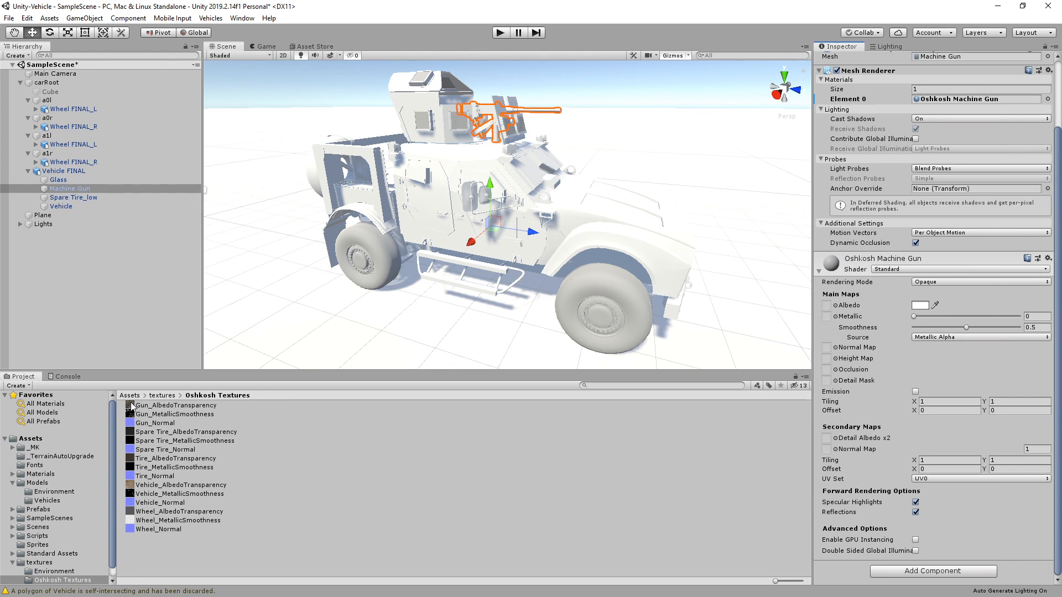
drag(131, 407, 826, 312)
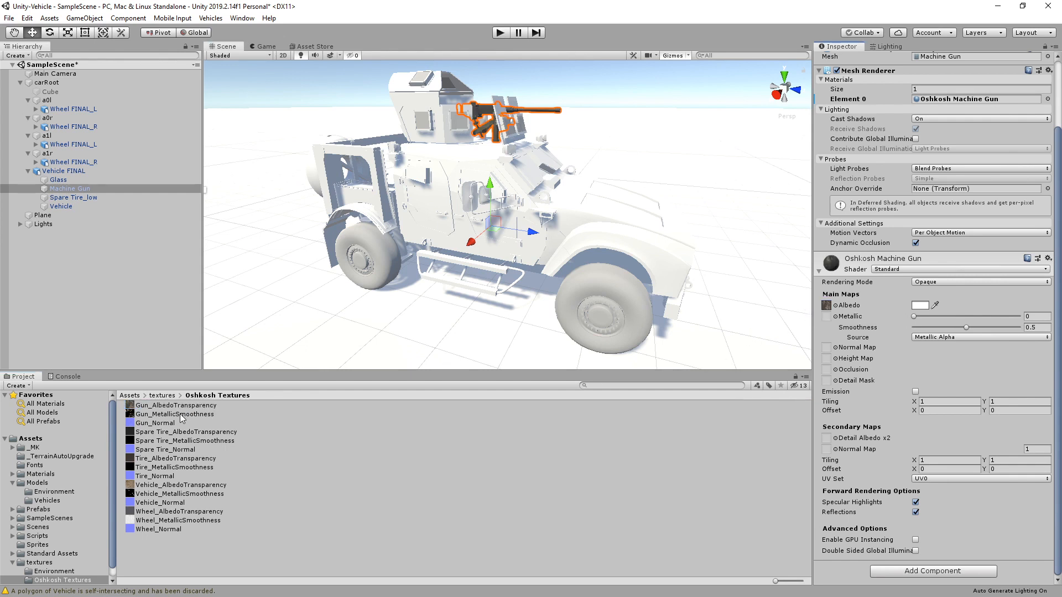
drag(180, 414, 829, 320)
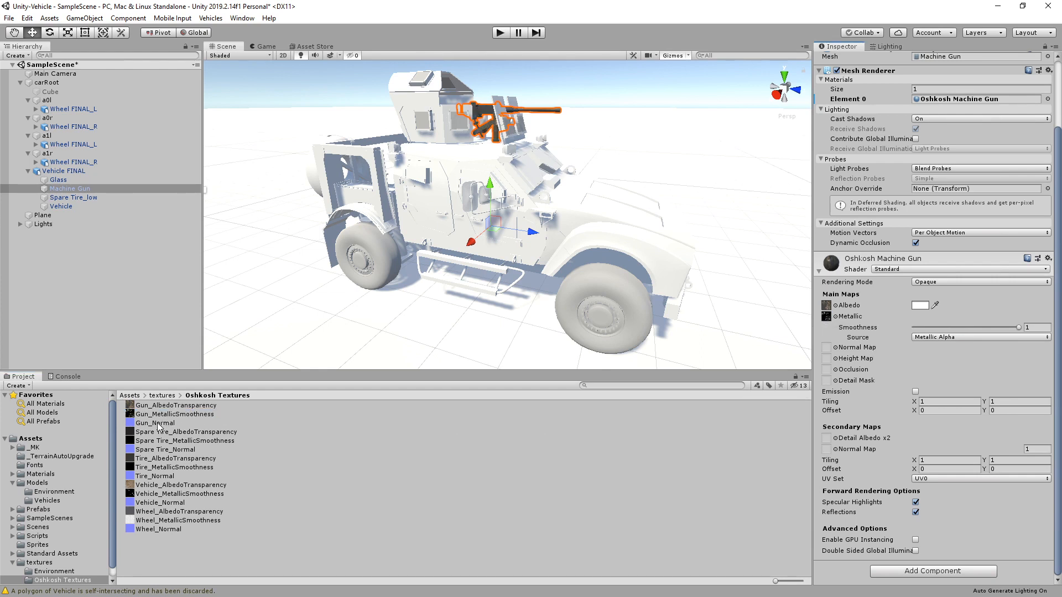
drag(157, 424, 828, 350)
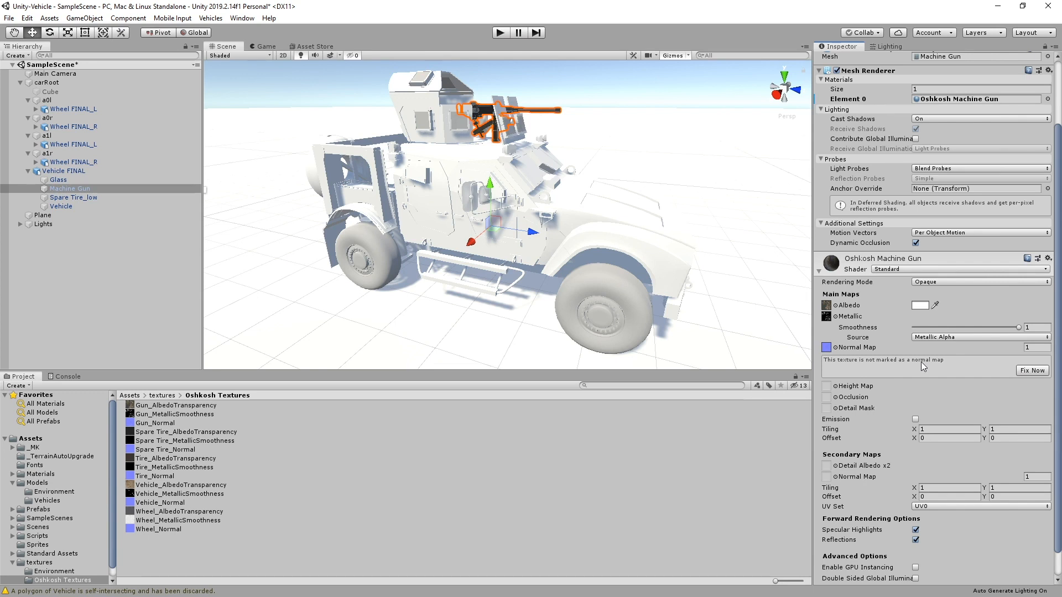
click(1032, 371)
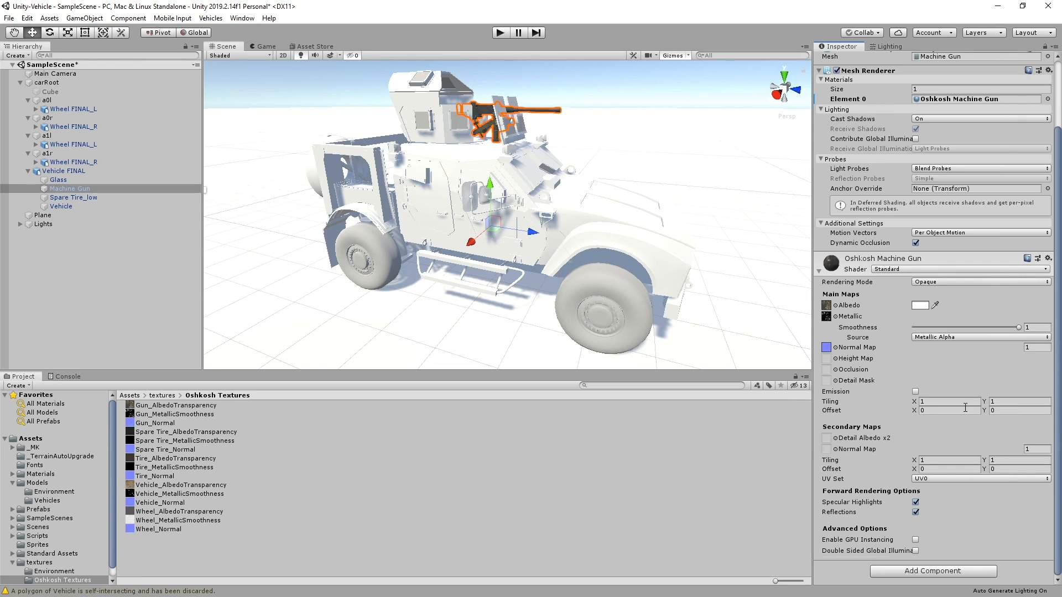
Examine the textured machine gun on the turret up close from several sides
key(f)
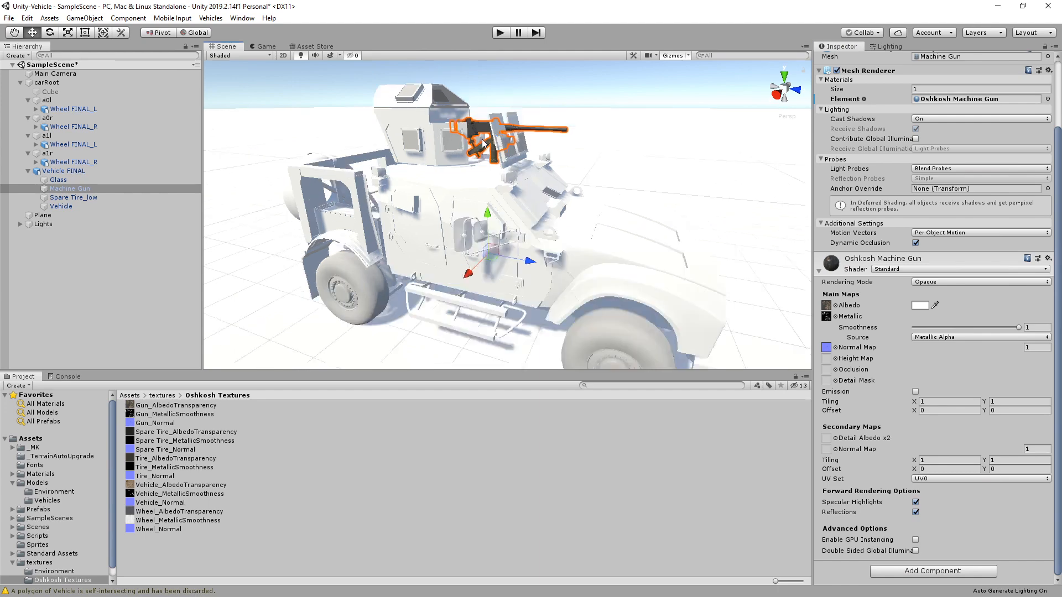
alt+drag(511, 248, 685, 189)
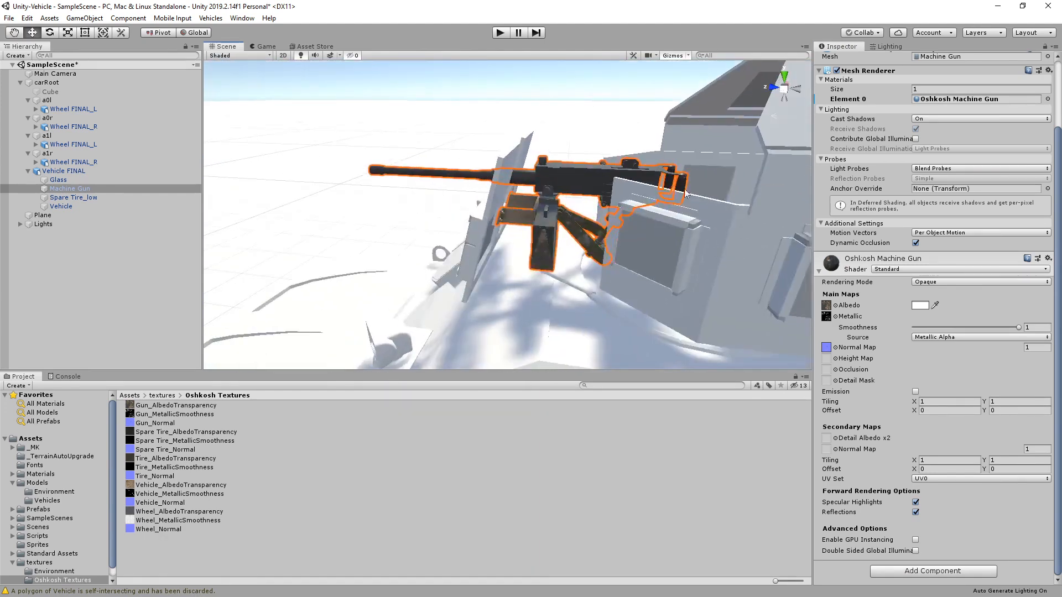
click(599, 132)
scroll(564, 254, up, 8)
scroll(596, 247, down, 6)
alt+drag(599, 251, 1059, 256)
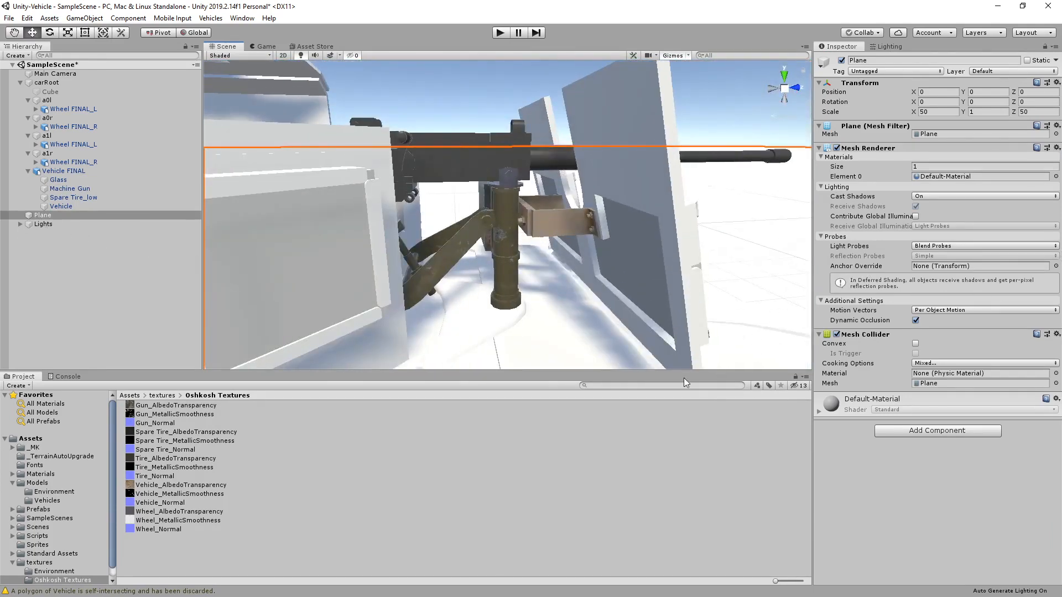
scroll(572, 257, down, 15)
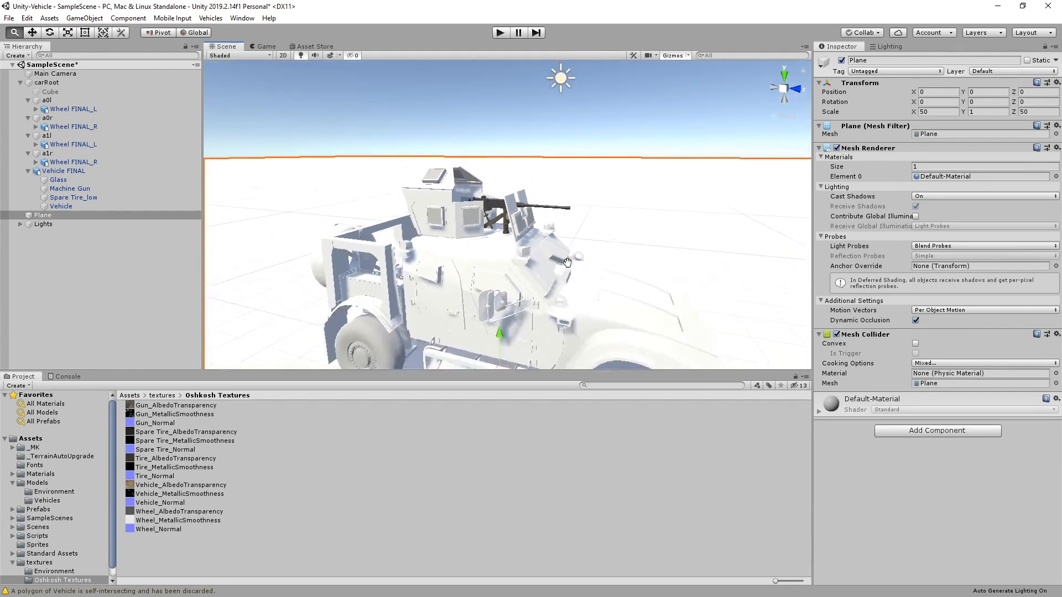
scroll(567, 262, down, 5)
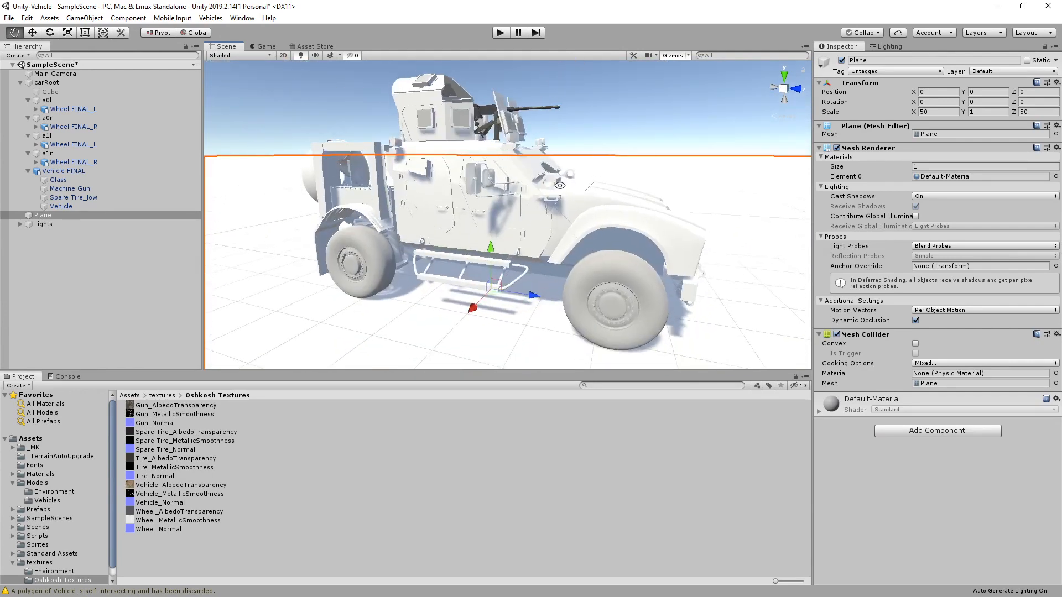
Assign the Vehicle albedo, metallic smoothness and normal textures to the Oshkosh Vehicle Main material, fixing Vehicle_Normal's type as a normal map
click(64, 208)
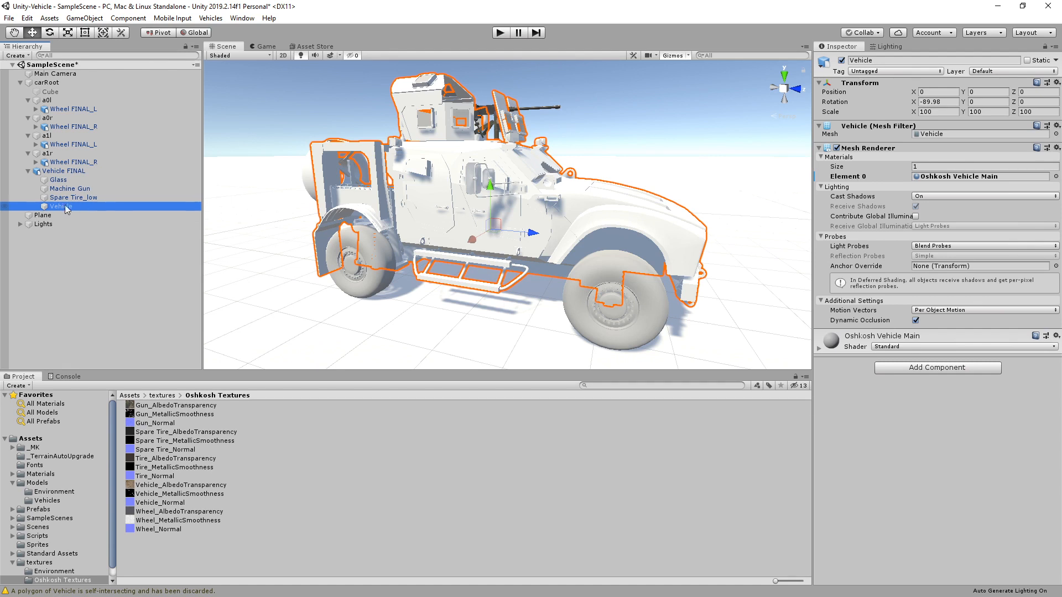
click(851, 345)
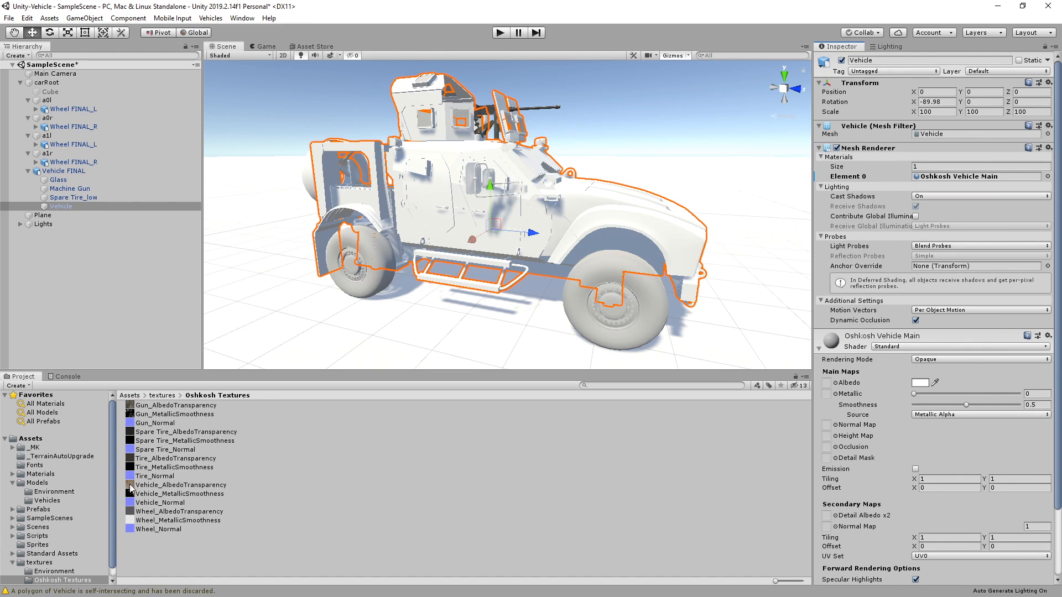
drag(131, 488, 827, 383)
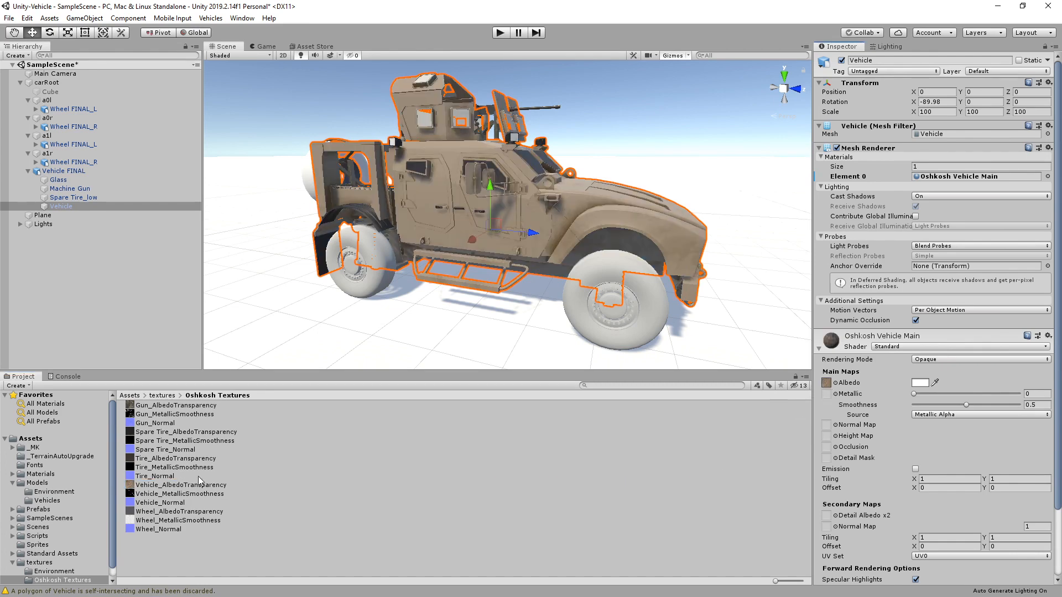
drag(145, 494, 827, 397)
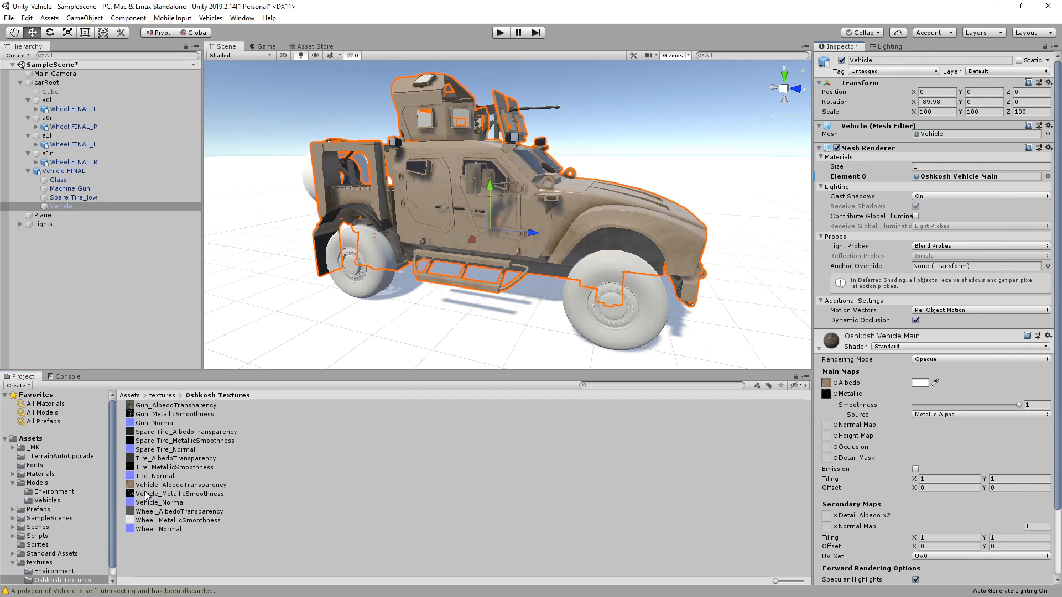
drag(170, 505, 828, 429)
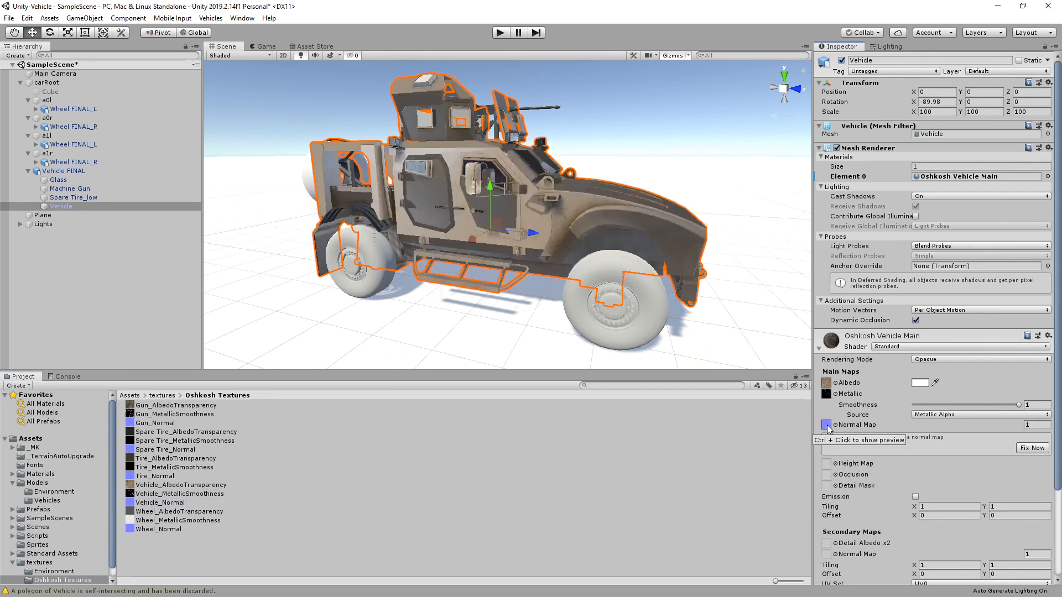
click(1034, 448)
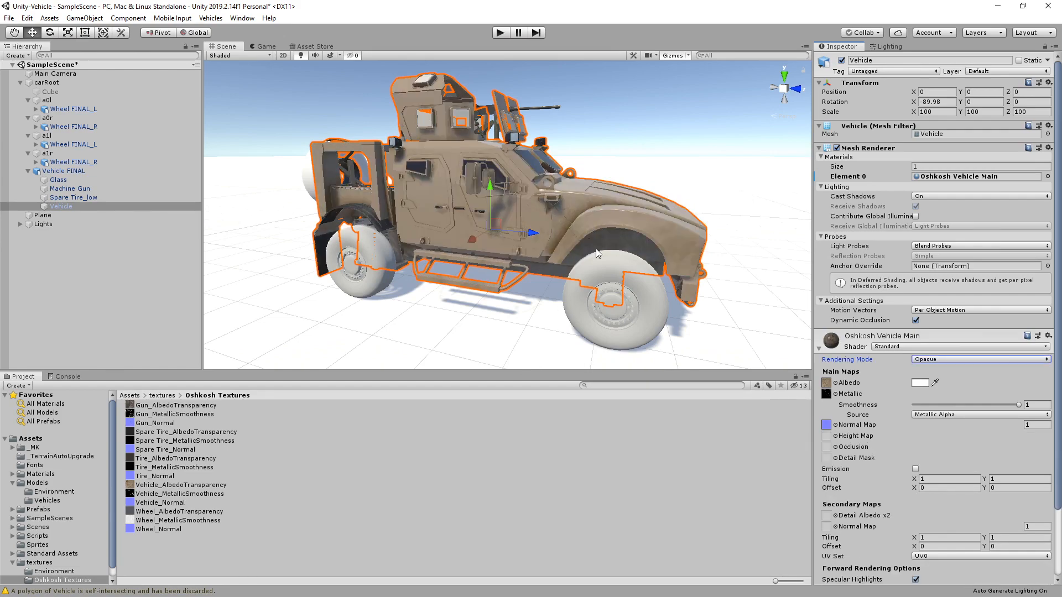
Assign the Spare Tire albedo, metallic smoothness and normal textures to the Oshkosh Spare Tire material, fixing Spare Tire_Normal's type as a normal map
alt+drag(595, 247, 590, 270)
alt+drag(505, 231, 518, 291)
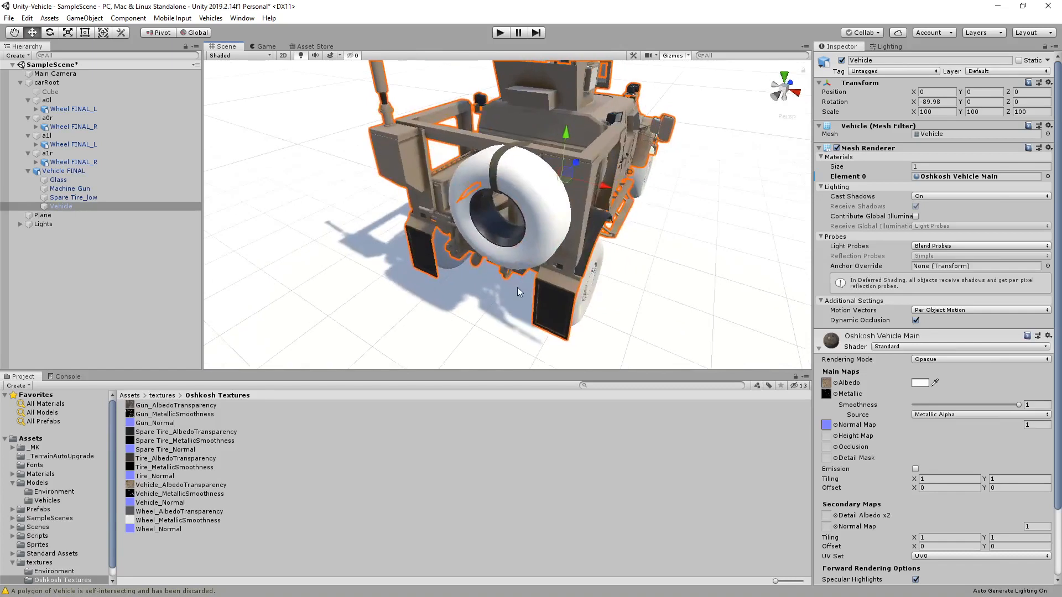
click(74, 198)
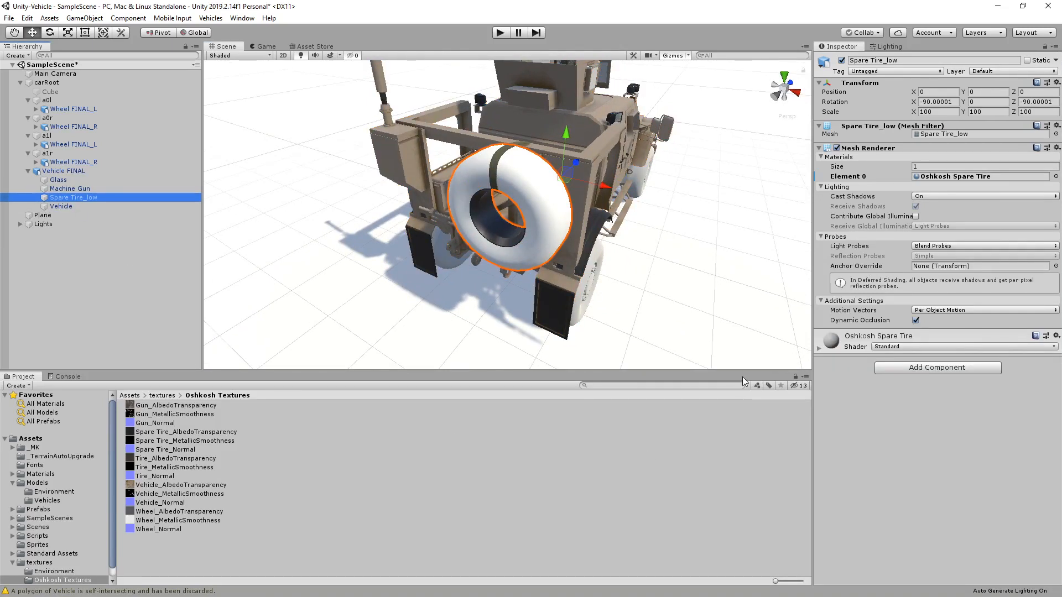
click(818, 349)
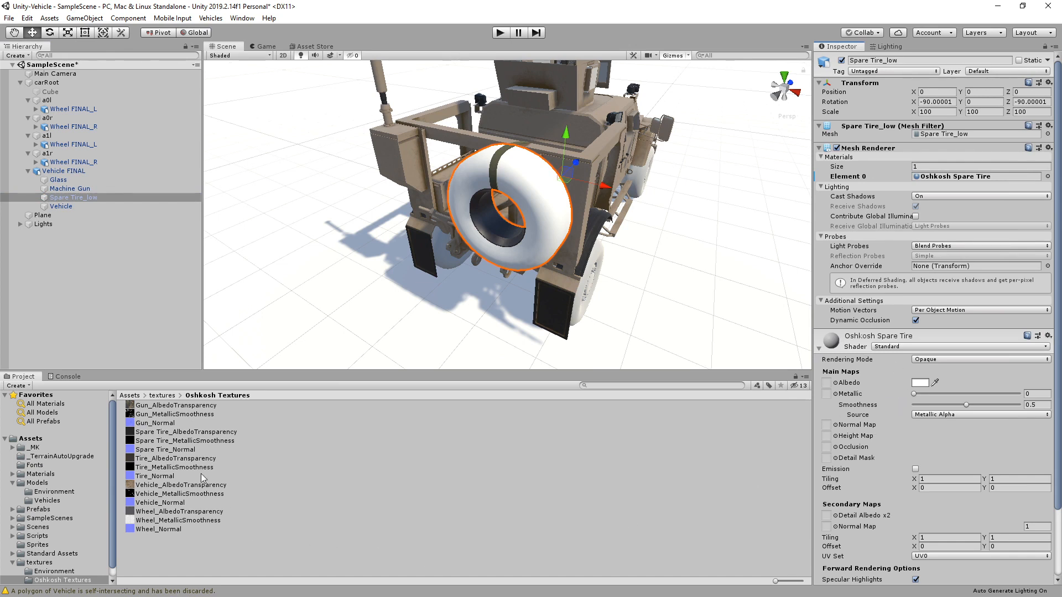
drag(131, 434, 826, 384)
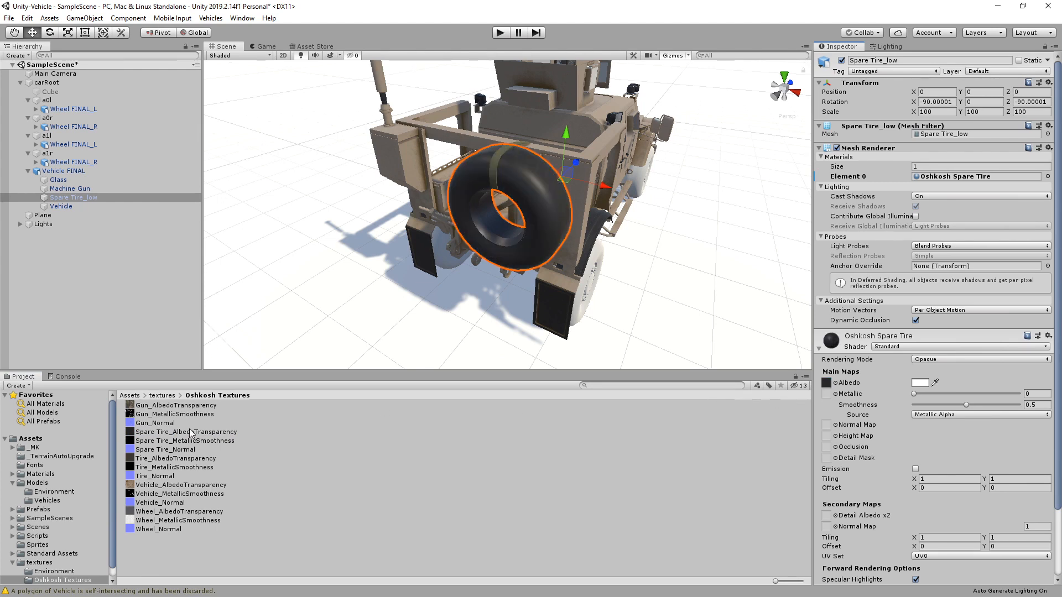
drag(142, 441, 827, 393)
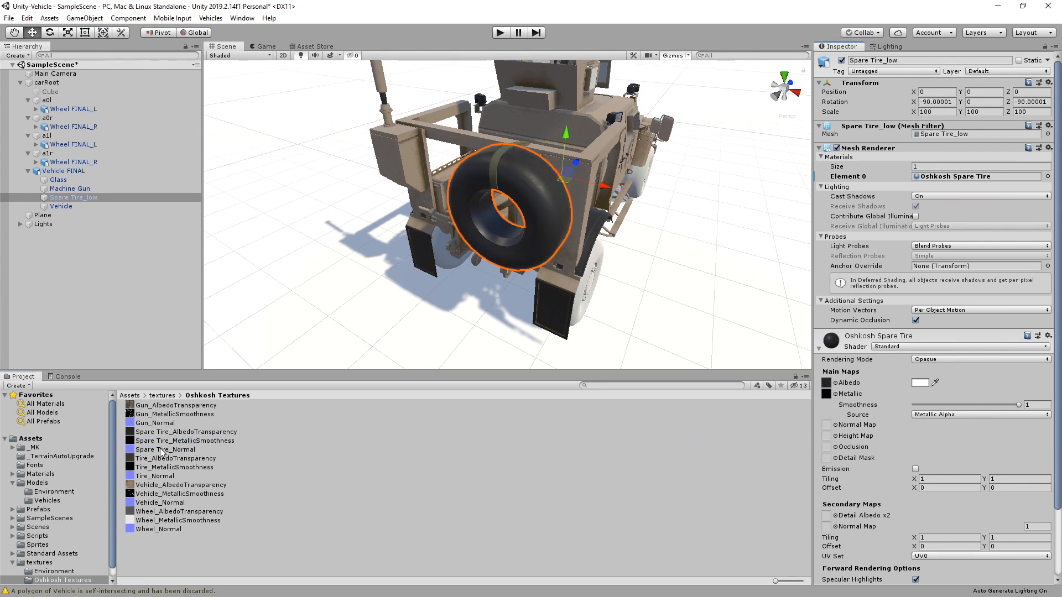
drag(161, 450, 828, 427)
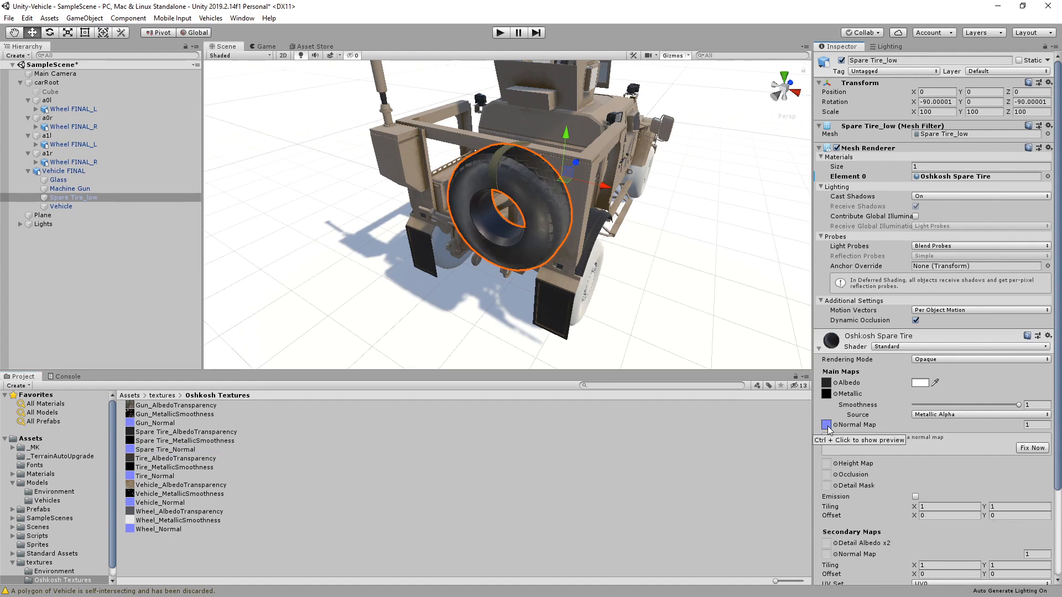
click(1032, 448)
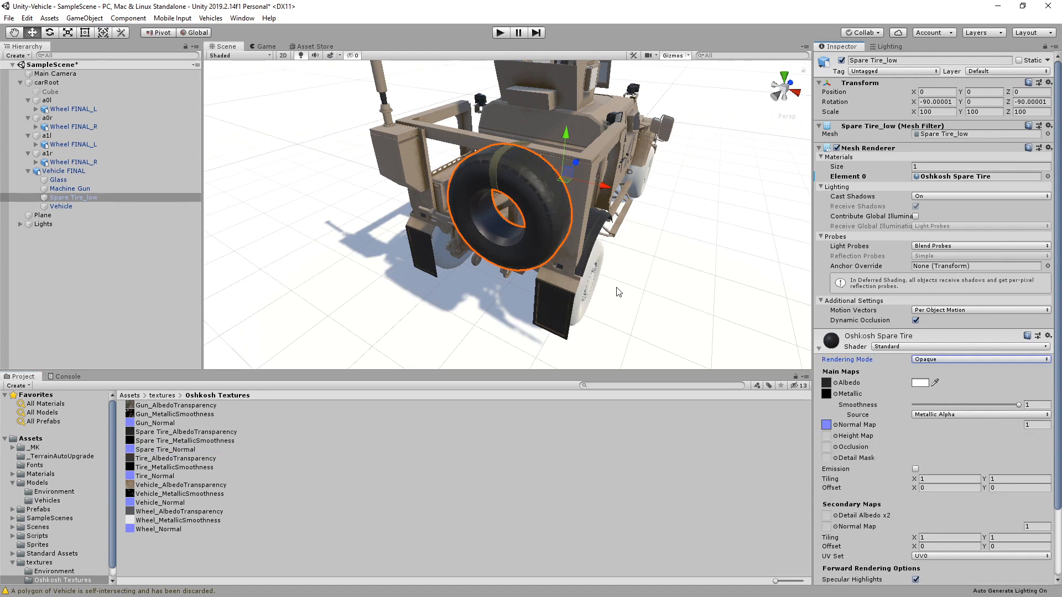
Set the normal map strength of the Oshkosh Spare Tire material to 2 and check the whole vehicle
alt+drag(611, 275, 446, 245)
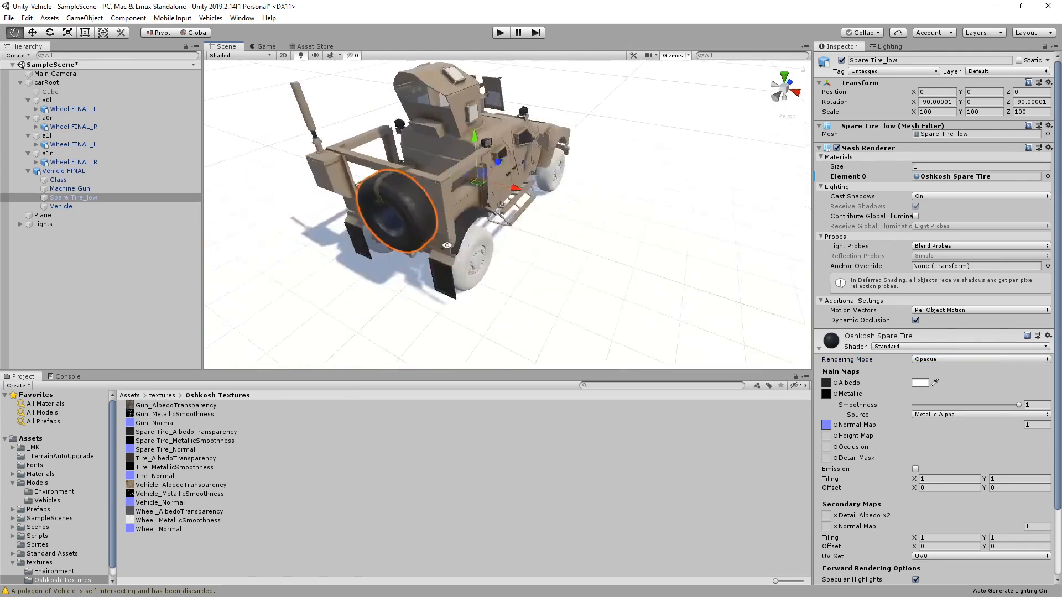
scroll(561, 246, up, 8)
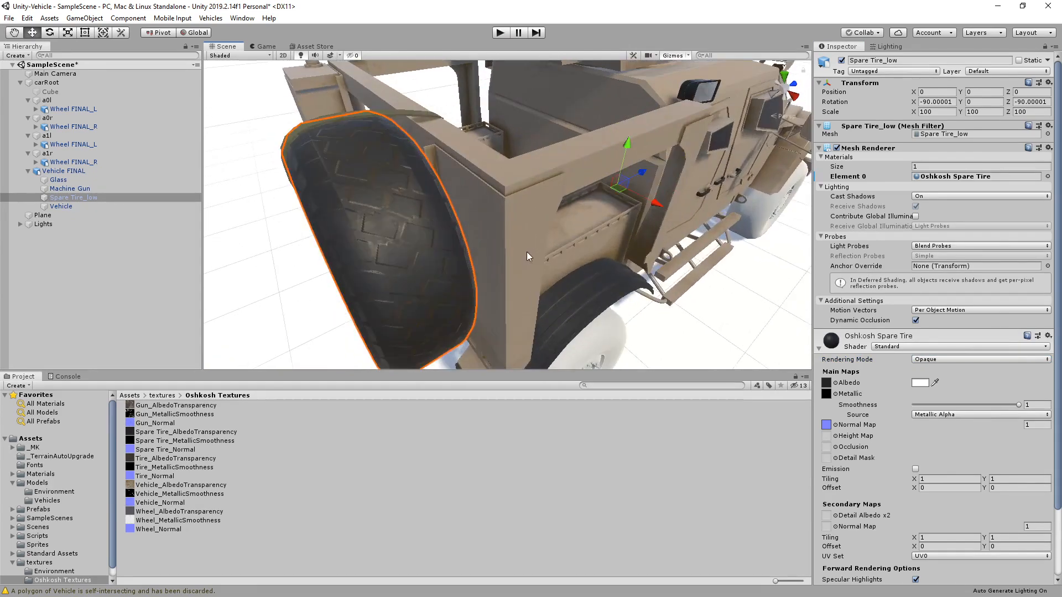
scroll(527, 251, down, 4)
alt+drag(526, 251, 504, 261)
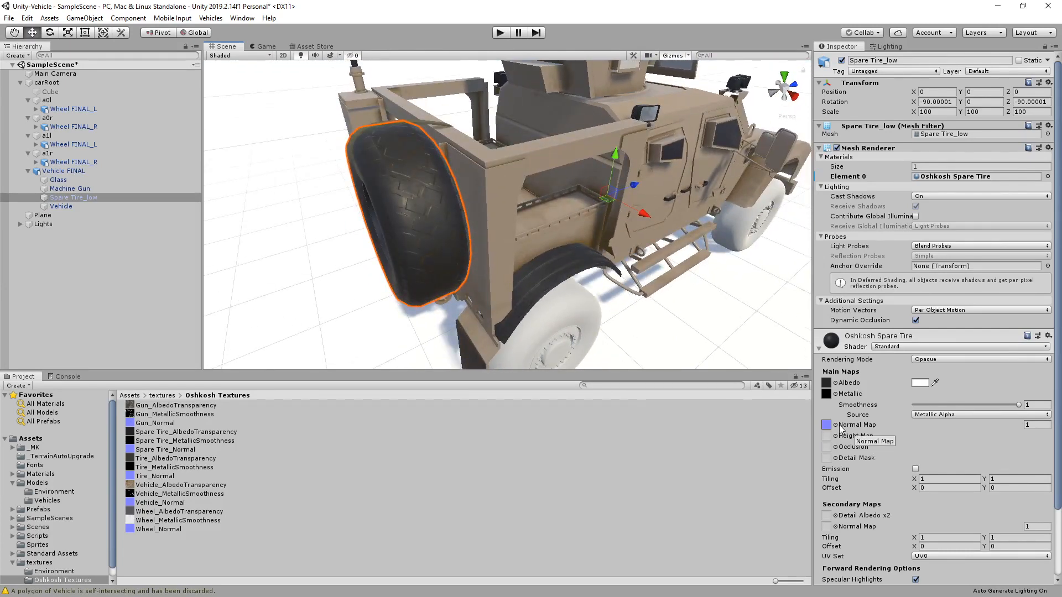
click(1036, 425)
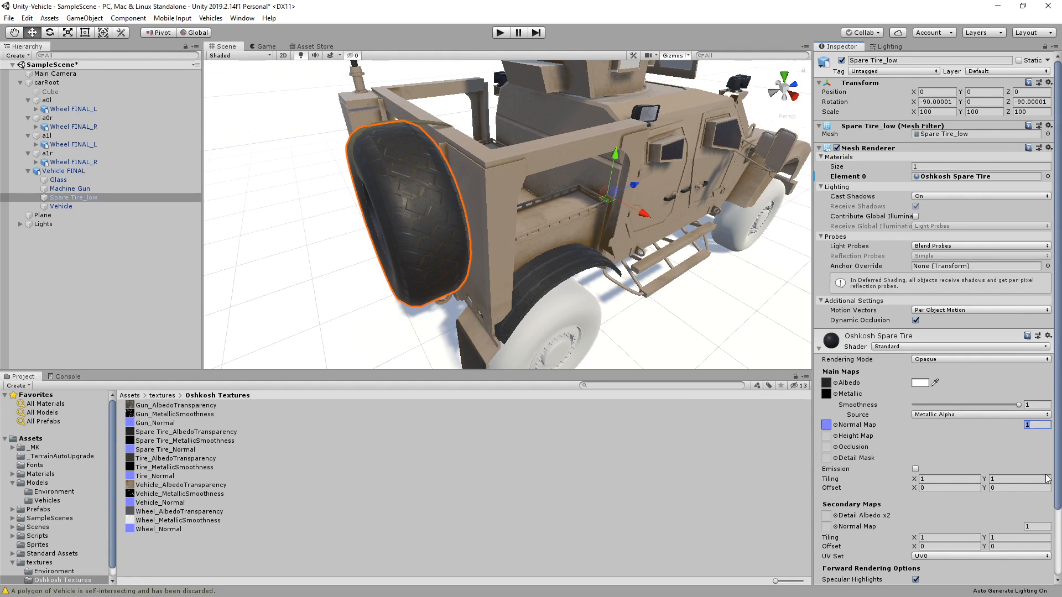
text(2)
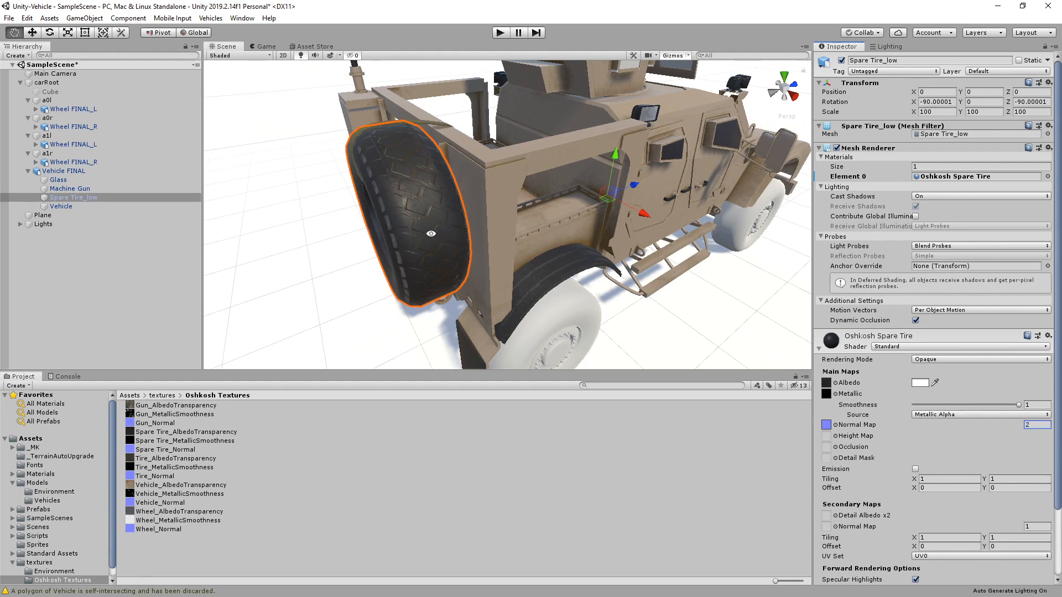
alt+drag(432, 228, 623, 238)
click(599, 266)
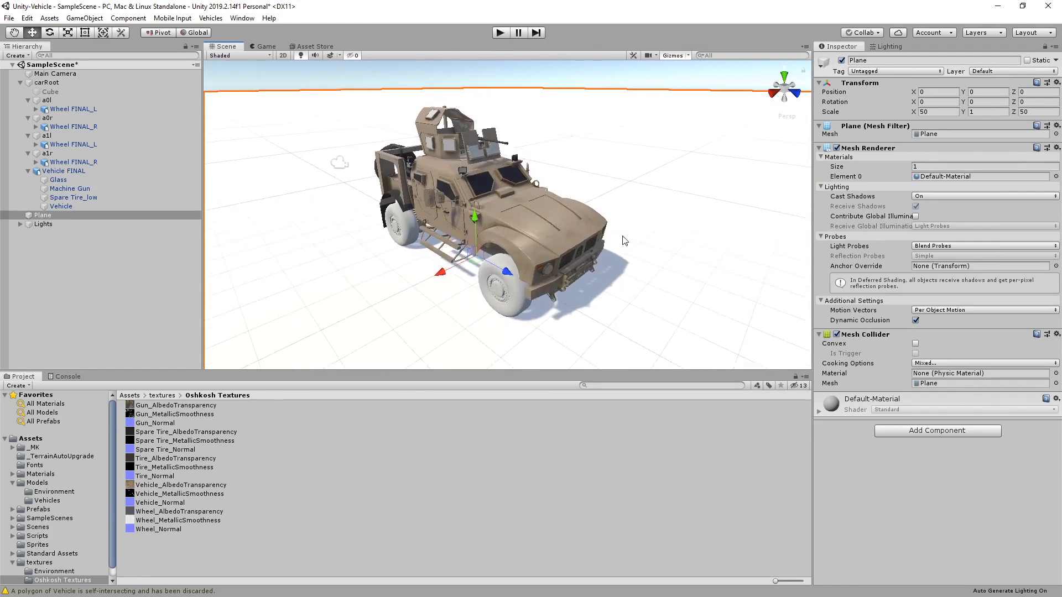